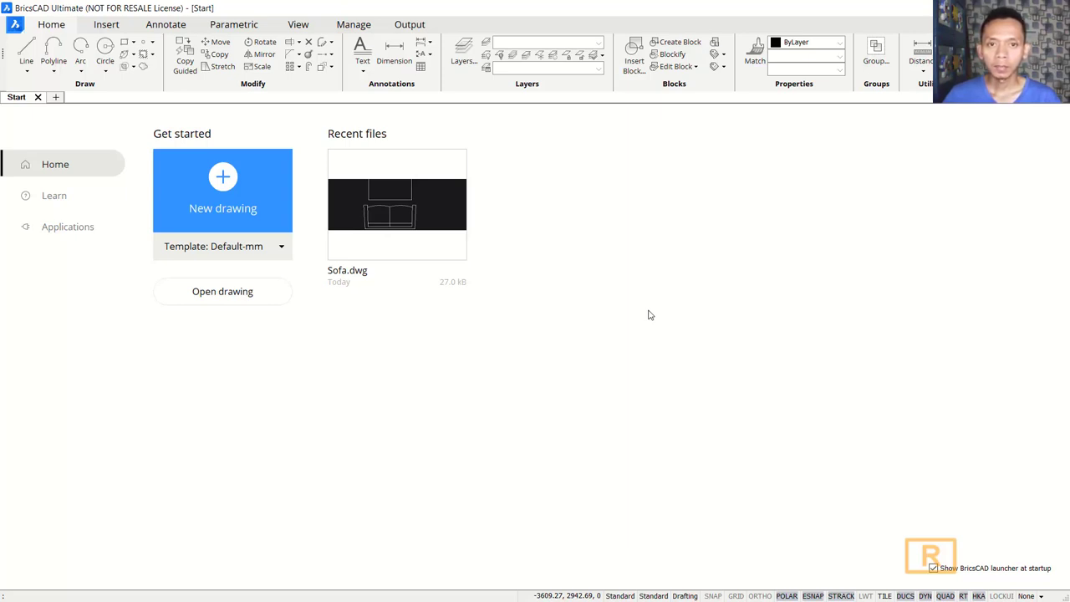
Create a new drawing from the Default-mm template.
left_click(278, 248)
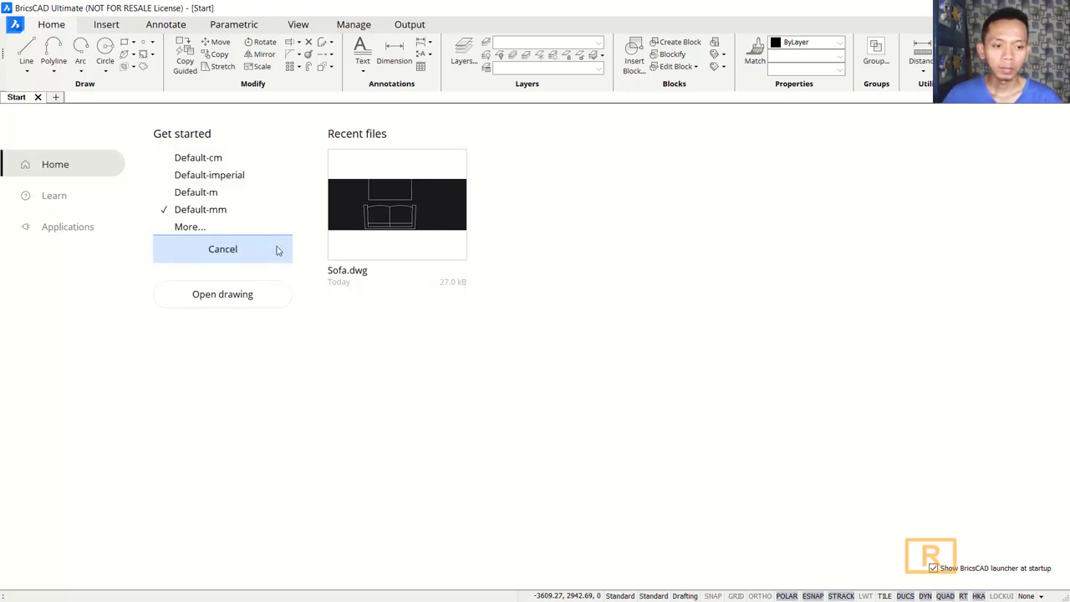
left_click(210, 211)
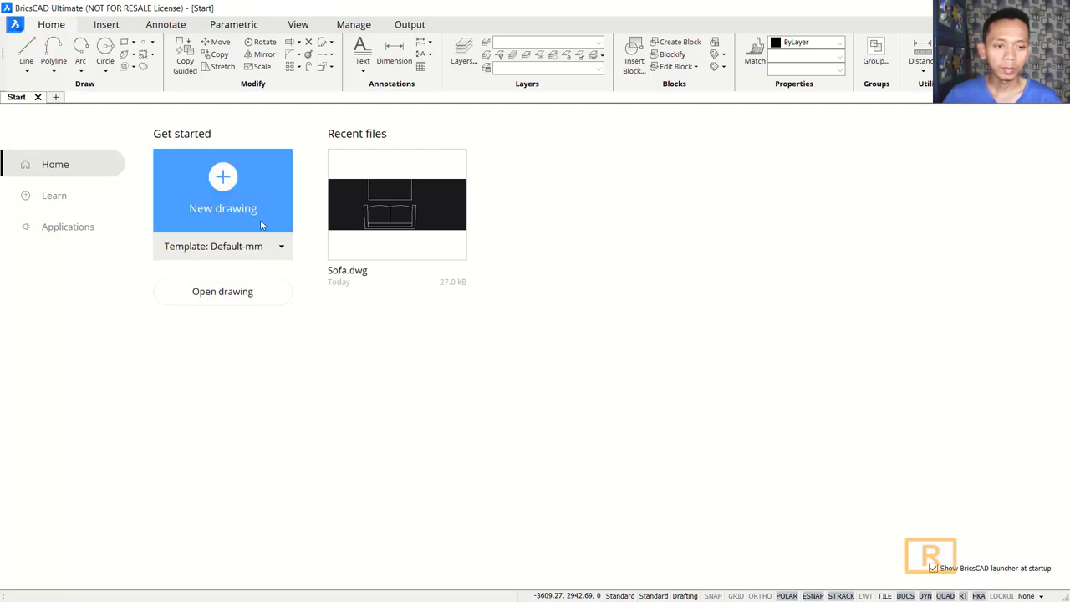
left_click(224, 186)
left_click_drag(451, 263, 347, 324)
Draw a rectangle 5000 mm wide and 6000 mm high as the outer wall outline.
type("REC")
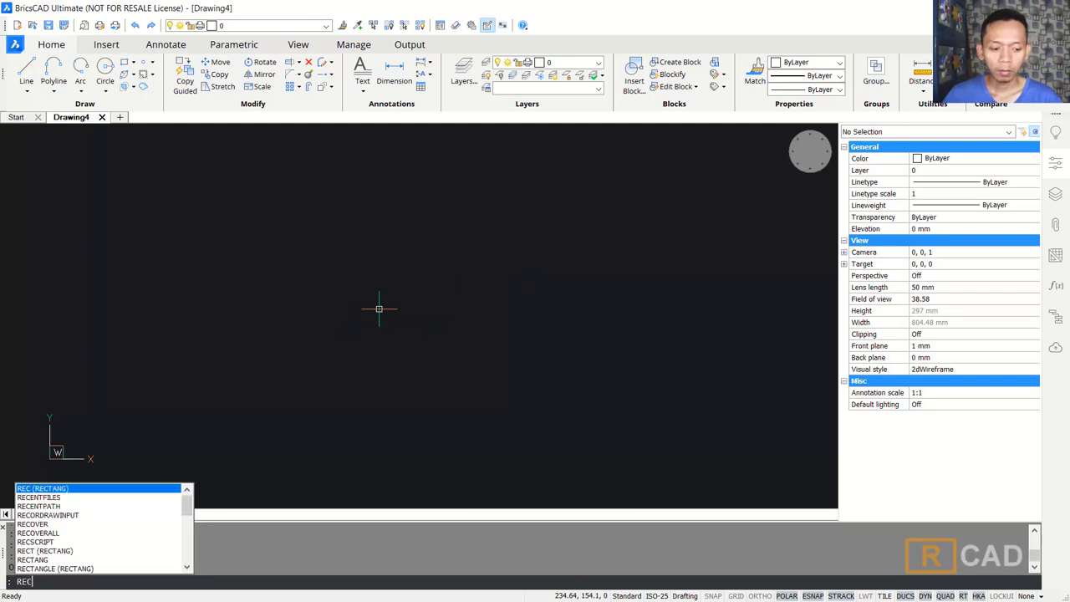
key("Return")
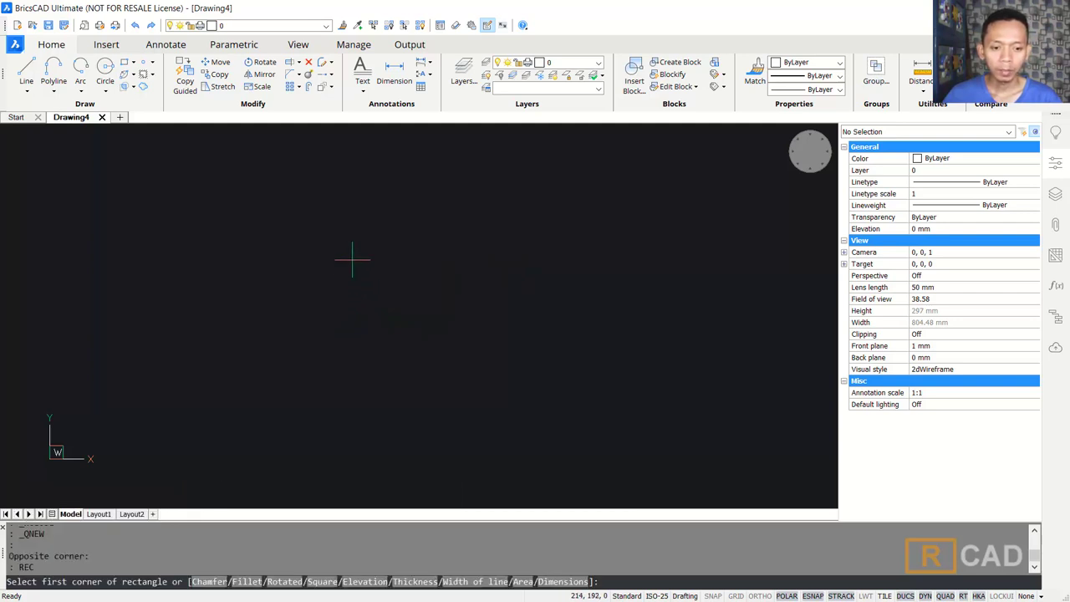
left_click(347, 247)
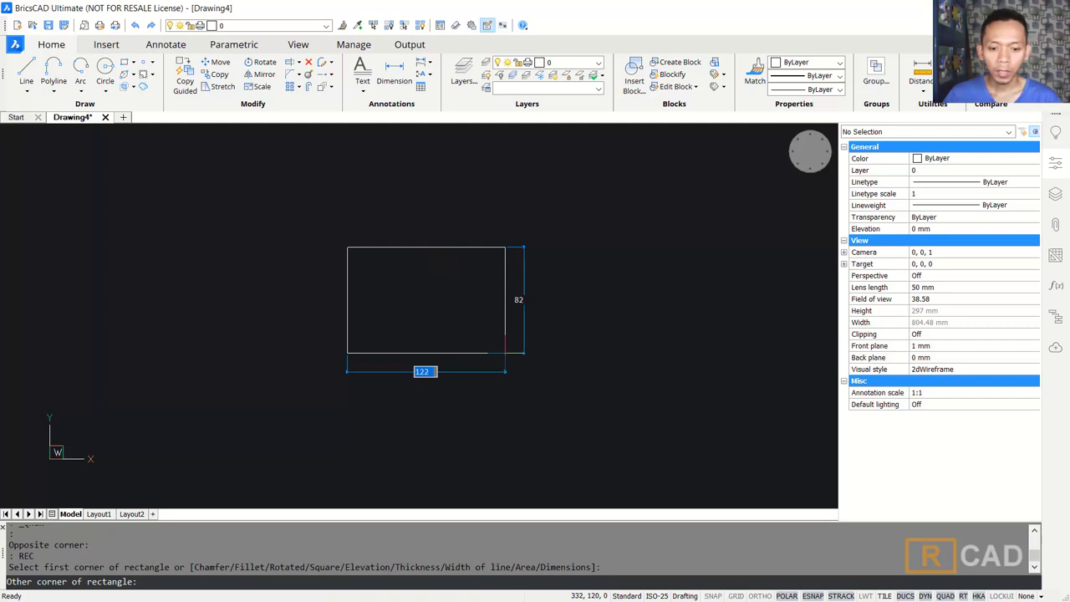
type("5")
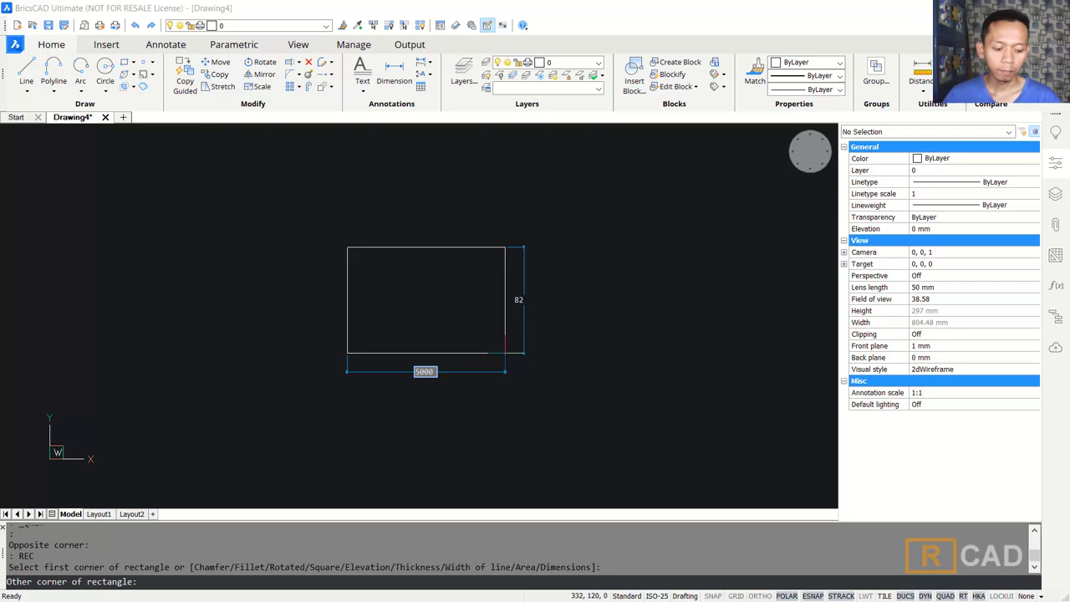
type("000")
key("Tab")
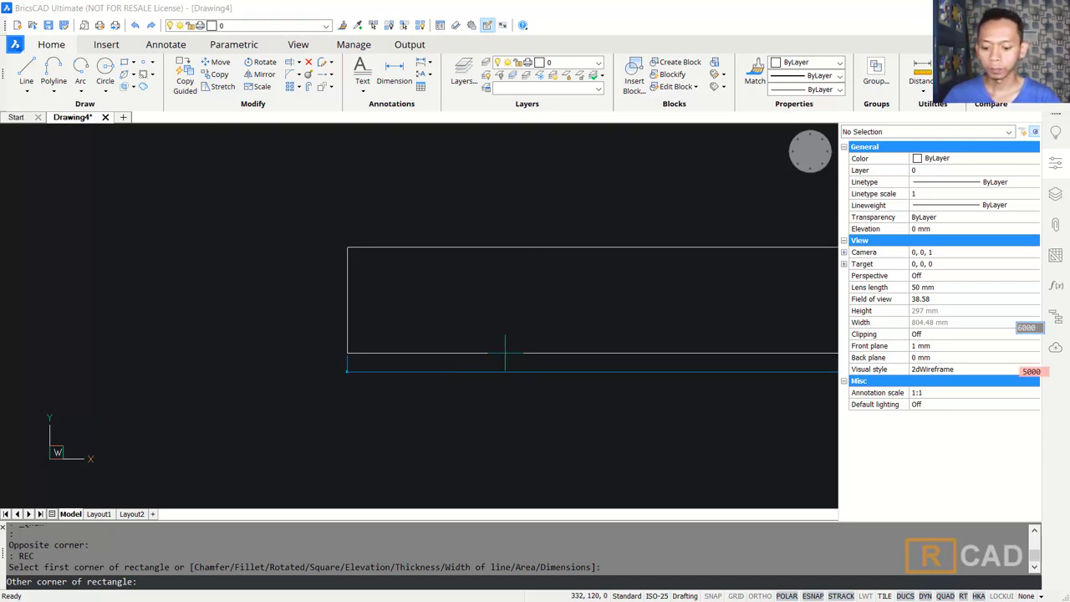
key("Return")
Offset the rectangle 150 mm inward to form the inner face of the outer walls.
scroll(535, 353, "down", 5)
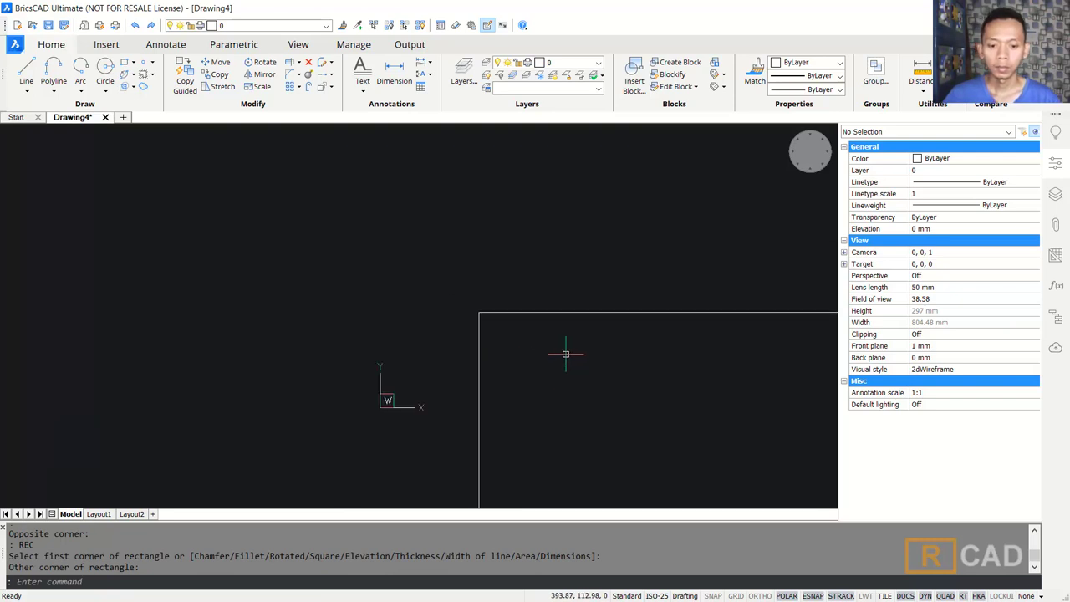
middle_click_drag(633, 382, 401, 226)
scroll(497, 283, "down", 2)
scroll(501, 292, "down", 4)
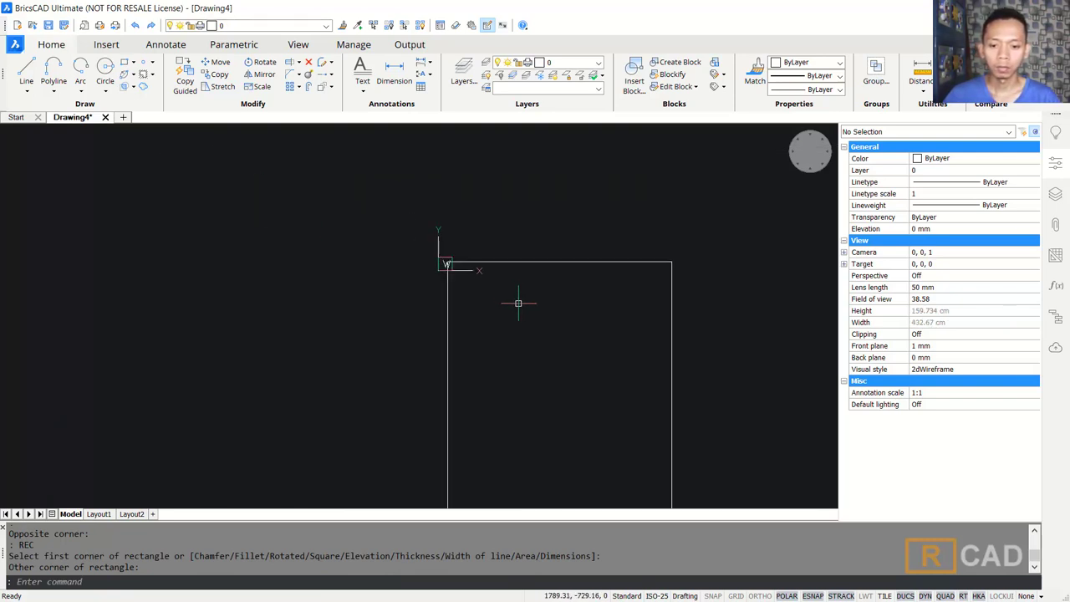
scroll(473, 331, "up", 1)
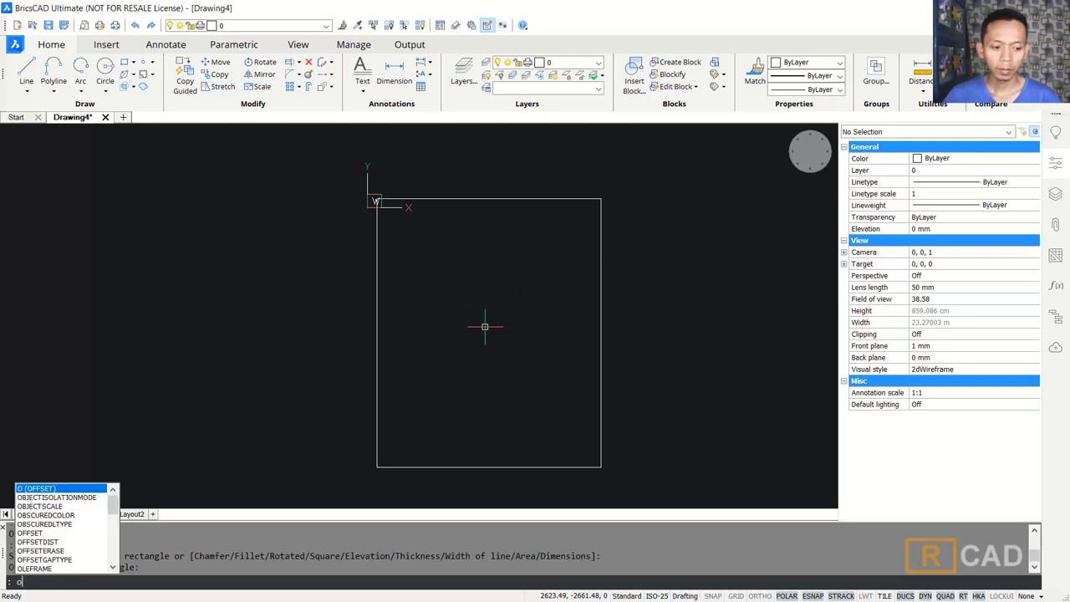
key("Return")
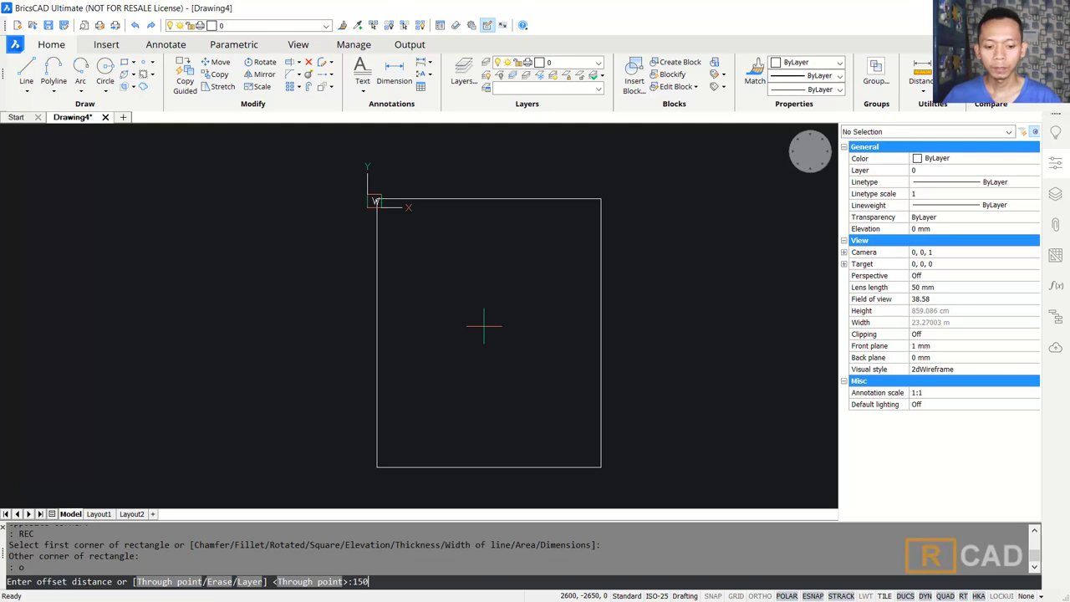
type("150")
key("Return")
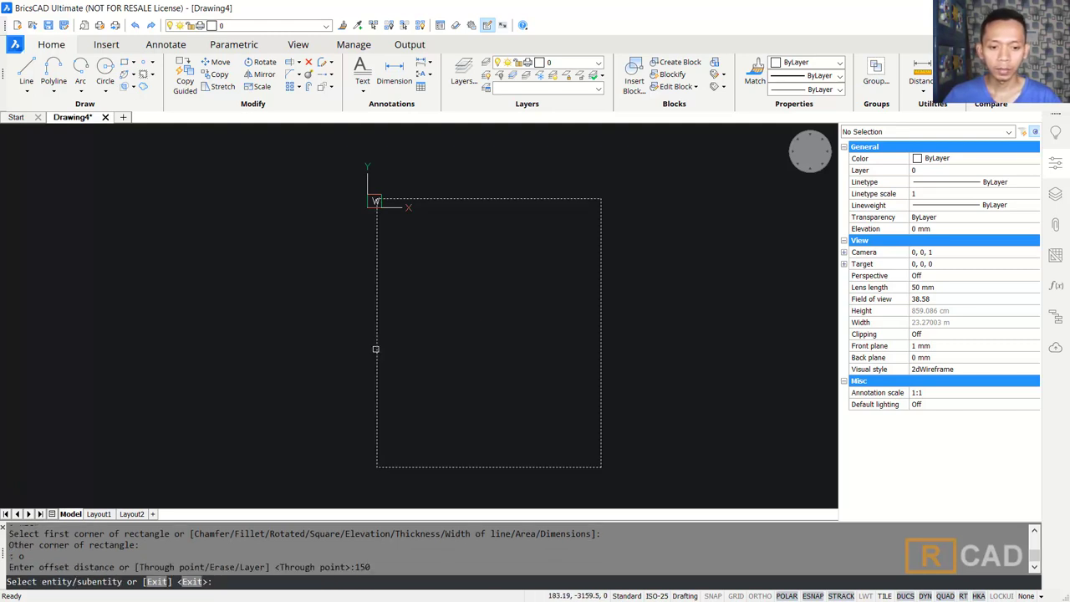
left_click(376, 348)
left_click(451, 359)
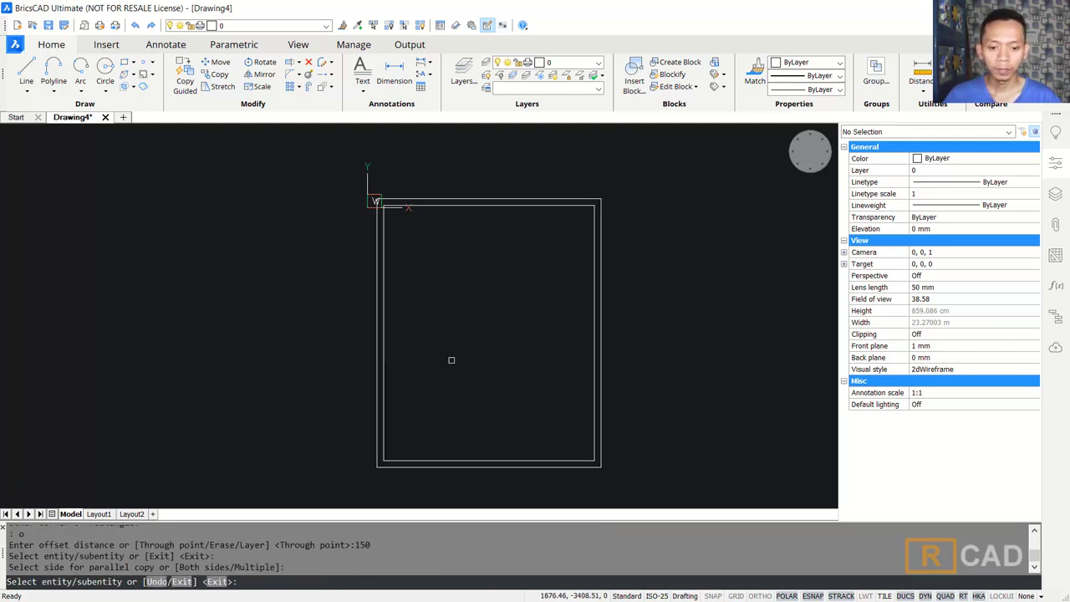
key("Return")
Draw a horizontal line between the midpoints of the outer rectangle's right and left sides.
type("l")
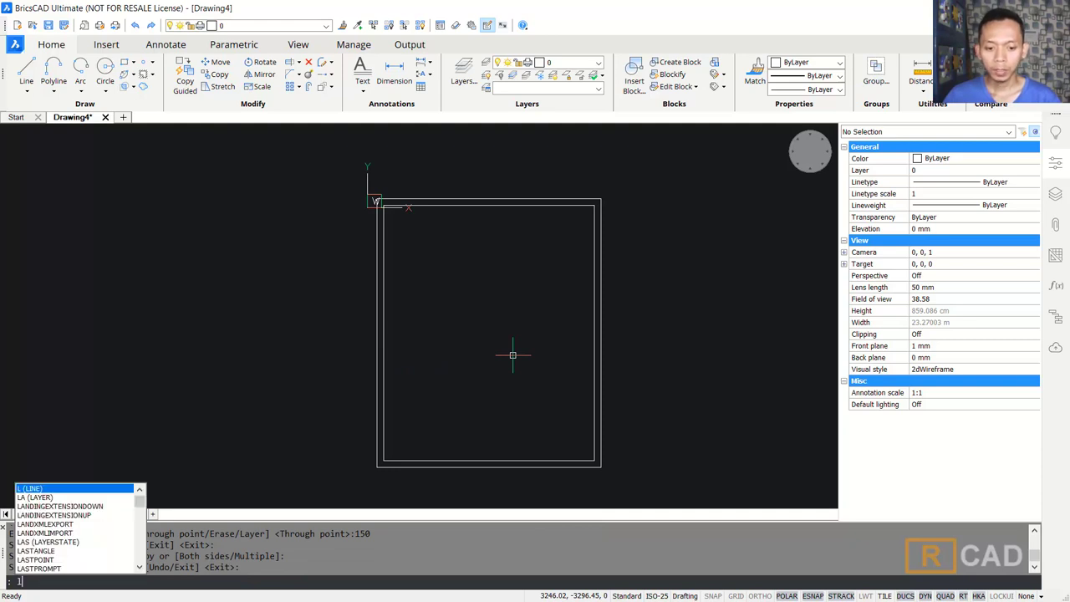
key("Return")
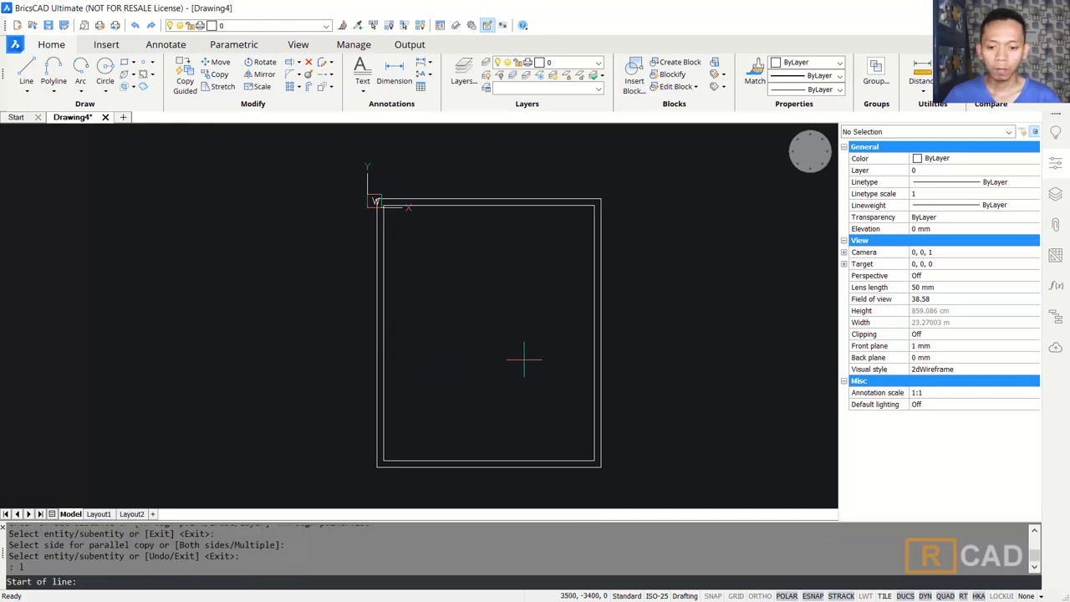
left_click(601, 332)
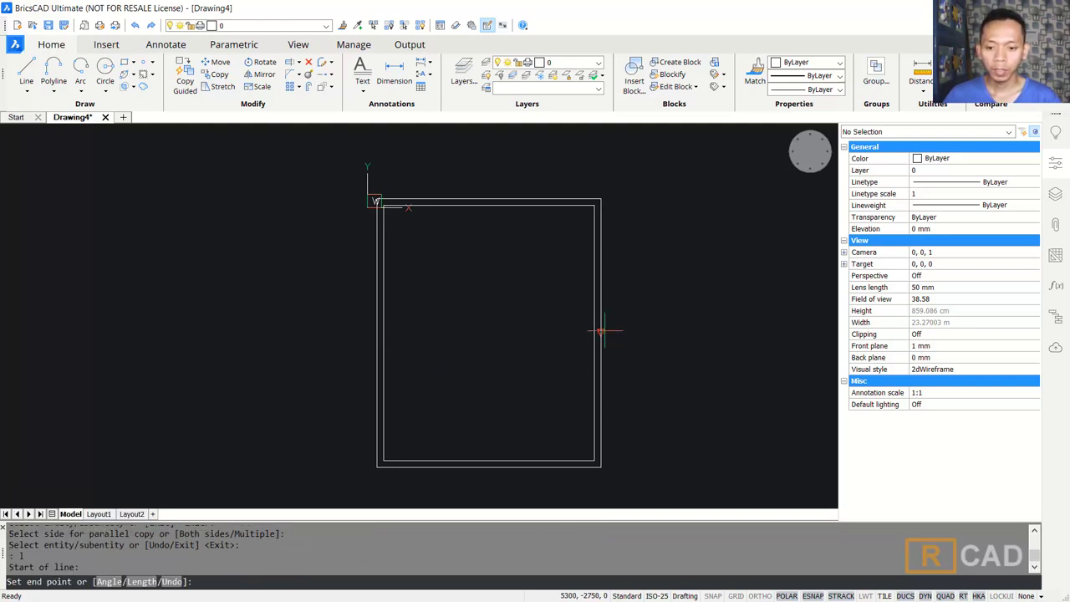
left_click(376, 332)
key("Return")
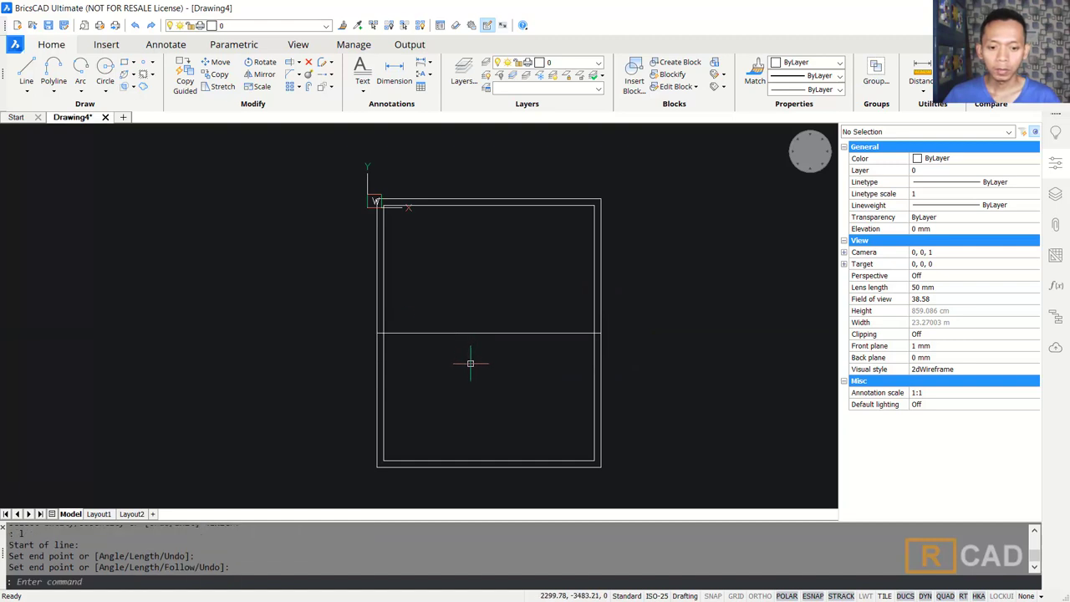
Draw a vertical line from the midpoint of the inner rectangle's left side to its upper-left corner.
key("Return")
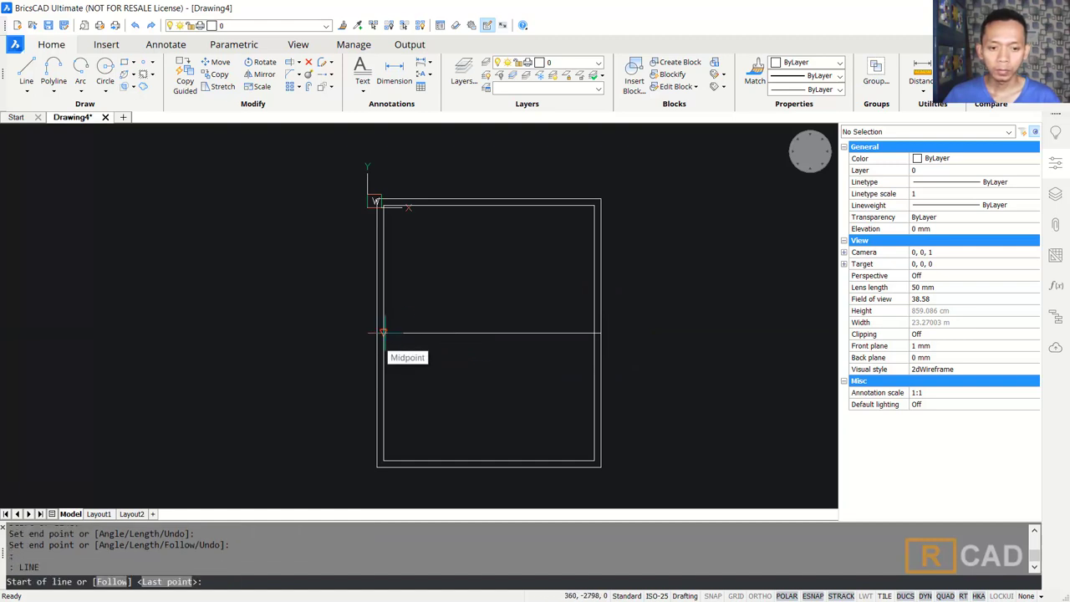
left_click(382, 331)
left_click(376, 201)
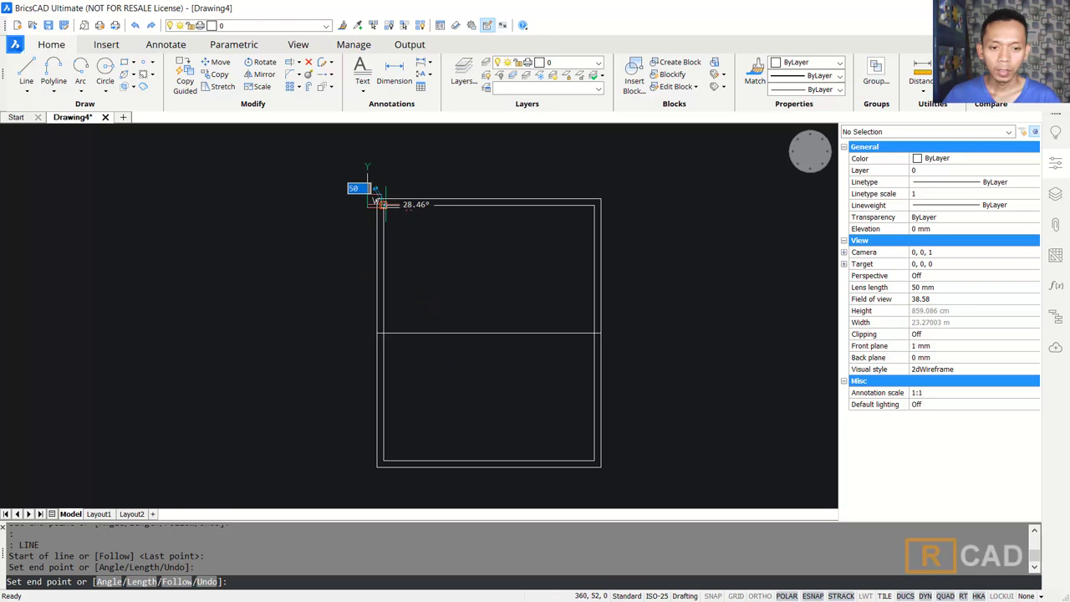
key("Return")
Move the new vertical line horizontally to the right into the upper room as a partition centreline.
type("m")
key("Return")
type("l")
key("Return")
key("Return")
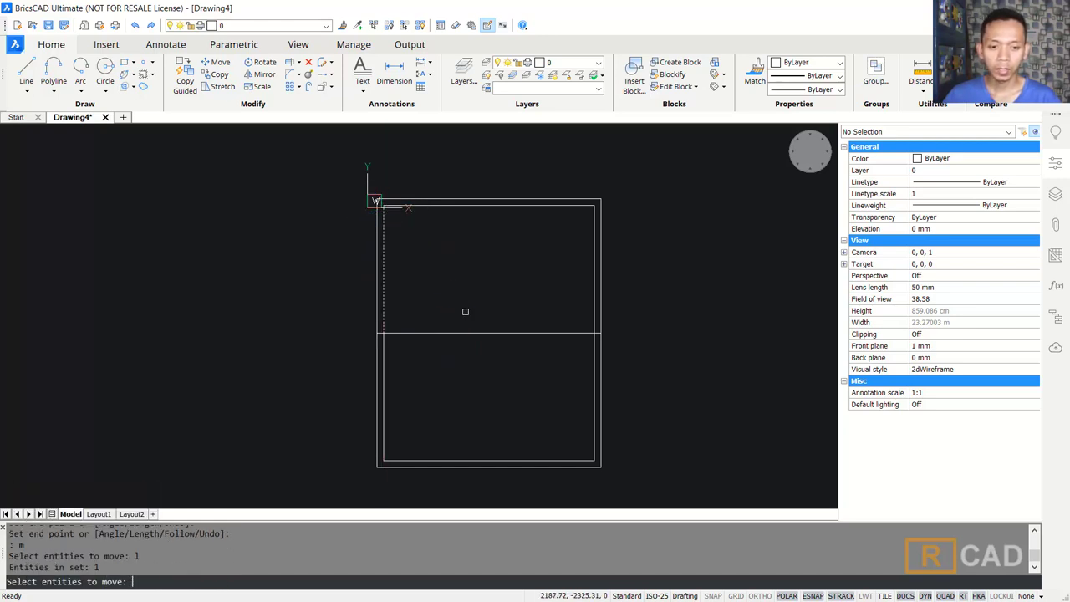
left_click(439, 269)
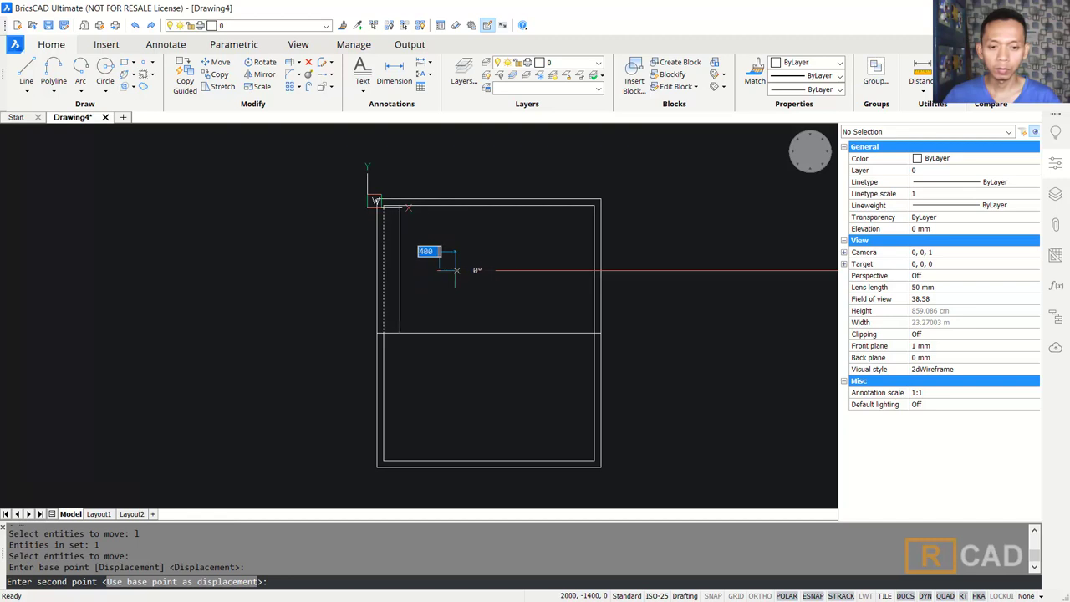
left_click(521, 270)
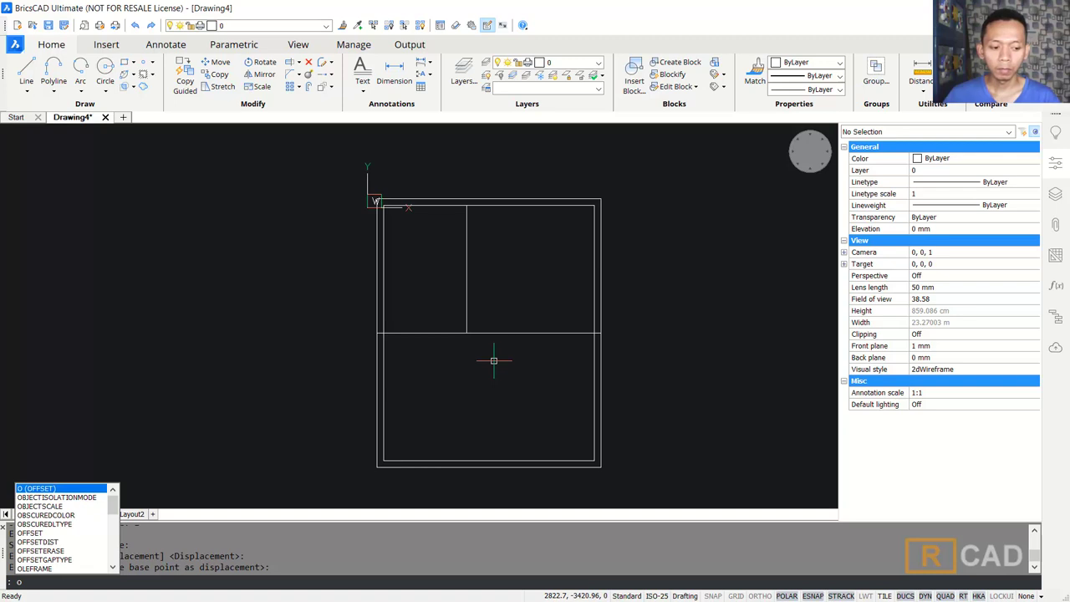
Offset the horizontal centreline 75 mm to both sides to form the dividing wall.
type("o")
key("Return")
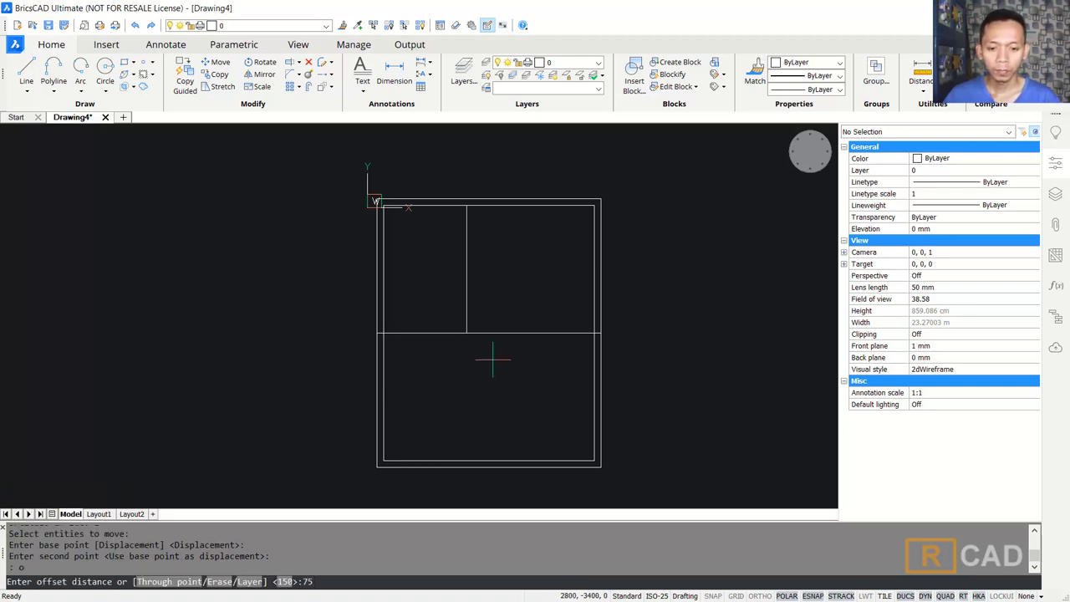
key("Return")
left_click(492, 333)
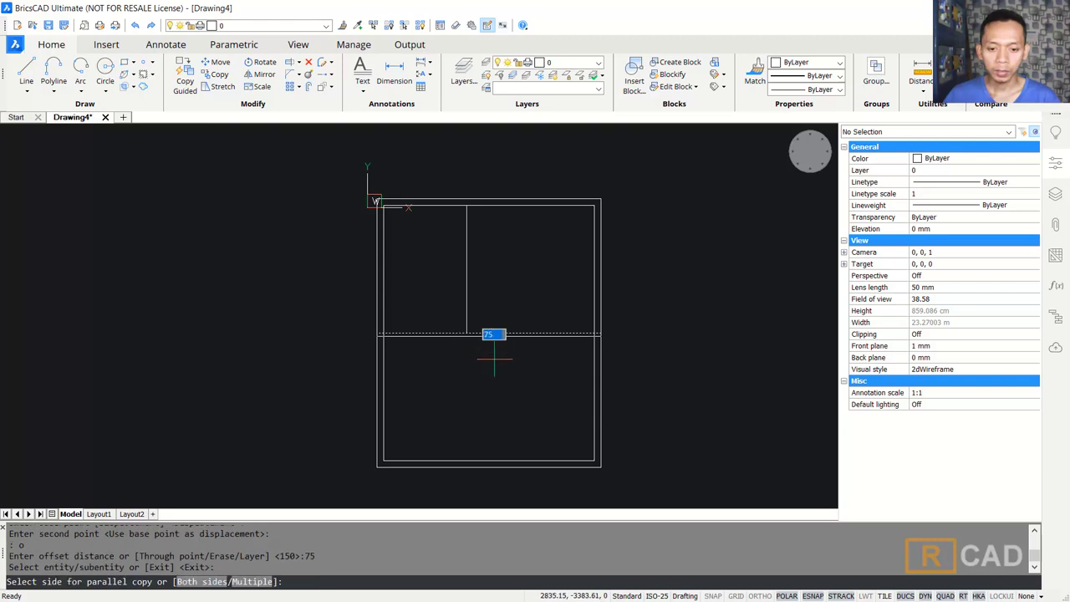
left_click(494, 360)
left_click(496, 333)
left_click(501, 306)
Offset the vertical partition centreline 75 mm to both sides.
scroll(472, 298, "up", 3)
left_click(461, 283)
left_click(498, 288)
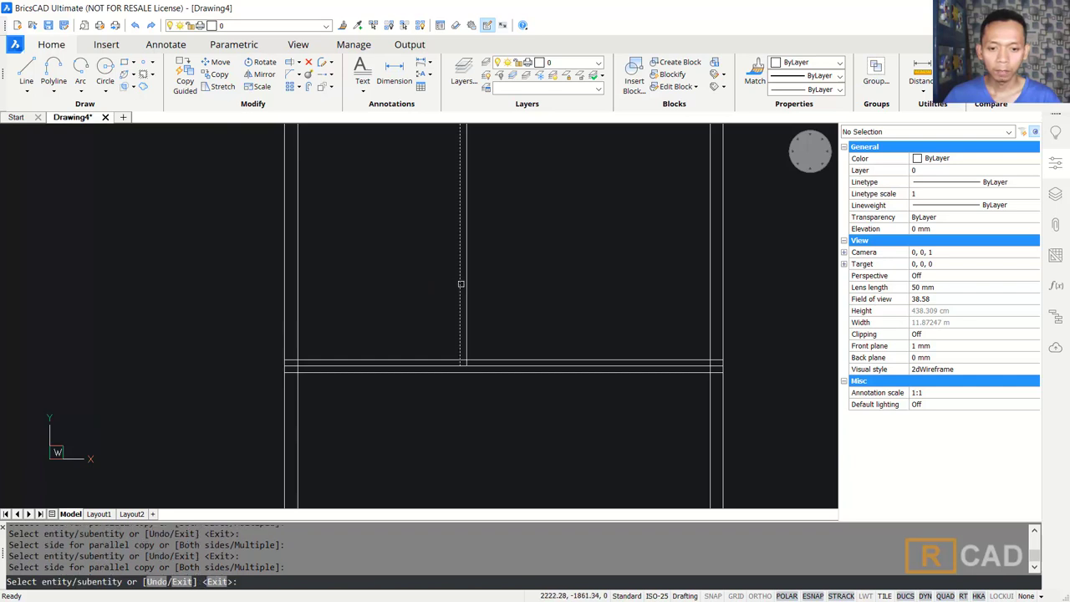
left_click(463, 285)
left_click(401, 292)
key("Return")
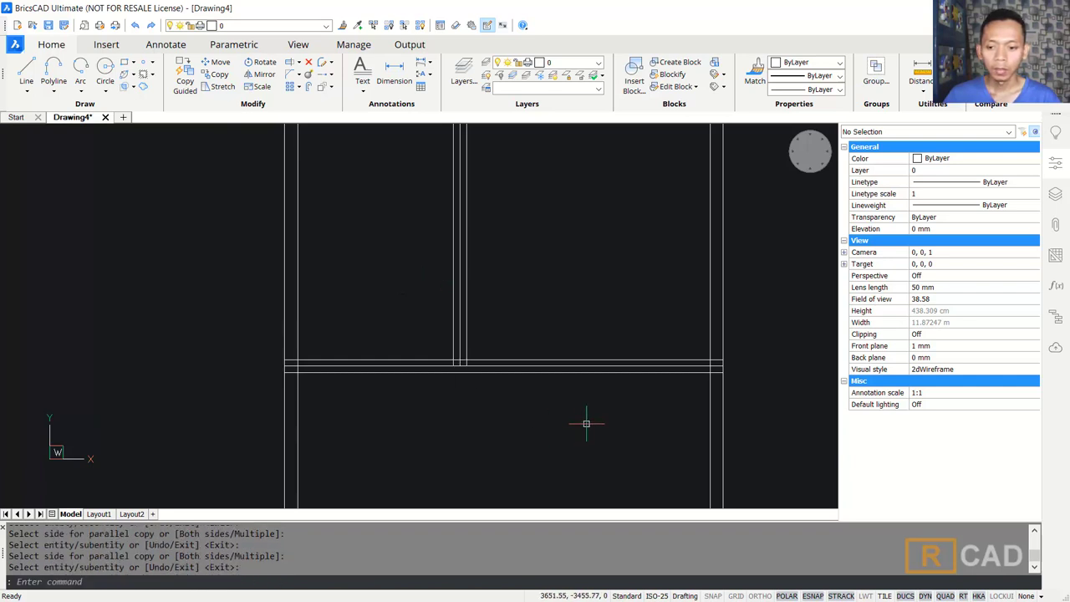
Draw a short vertical line across the horizontal wall in line with the partition's right face.
scroll(585, 424, "down", 2)
type("l")
key("Return")
scroll(485, 385, "up", 2)
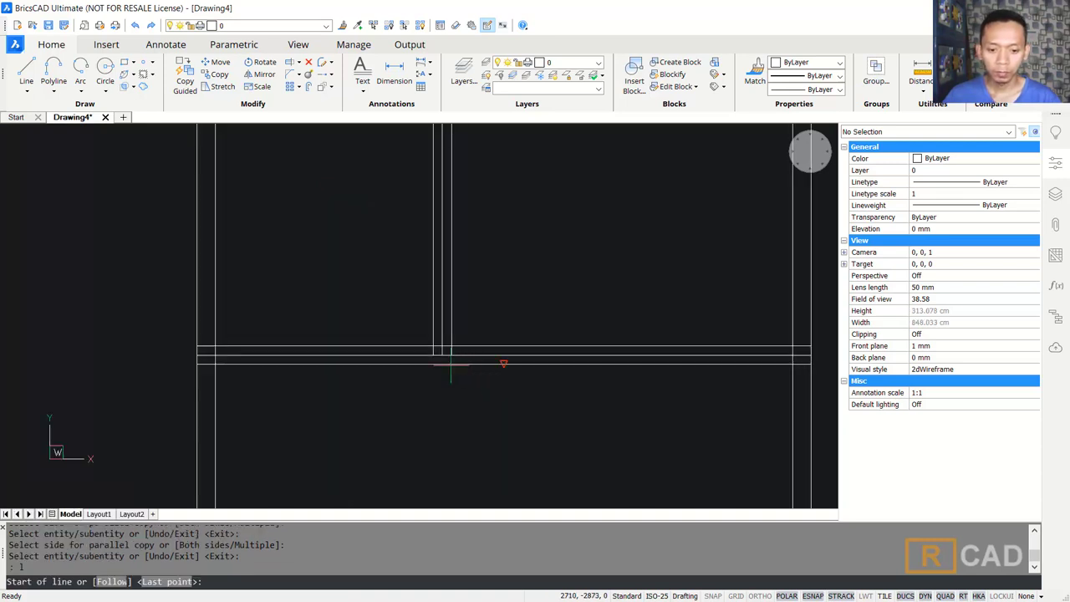
left_click(452, 364)
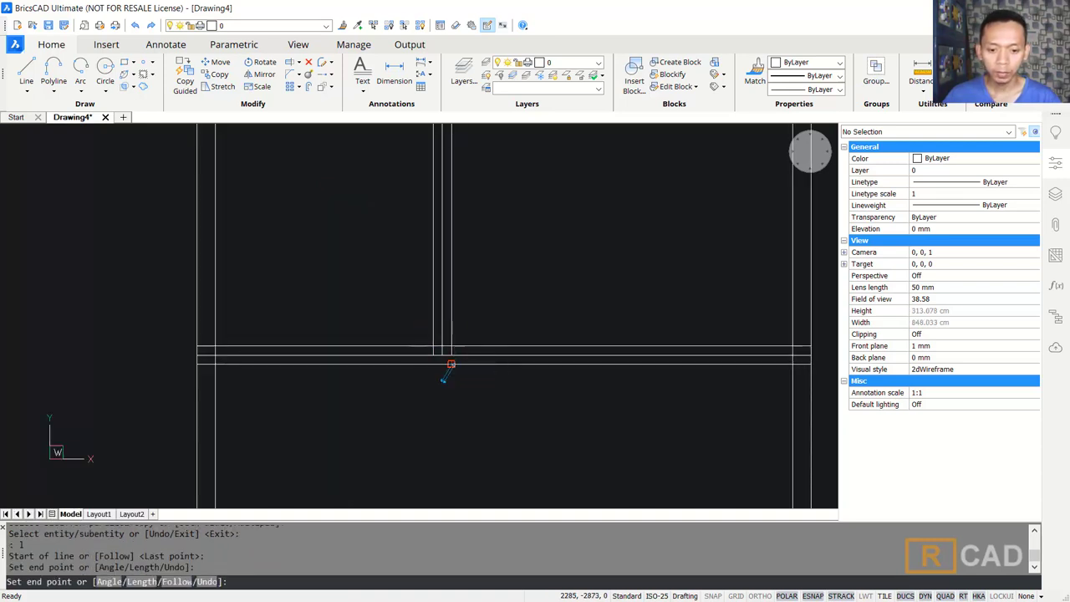
key("Escape")
Move the short vertical line 900 mm to the right along the horizontal wall to mark an opening.
type("m")
key("Return")
type("l")
key("Return")
key("Return")
left_click(480, 420)
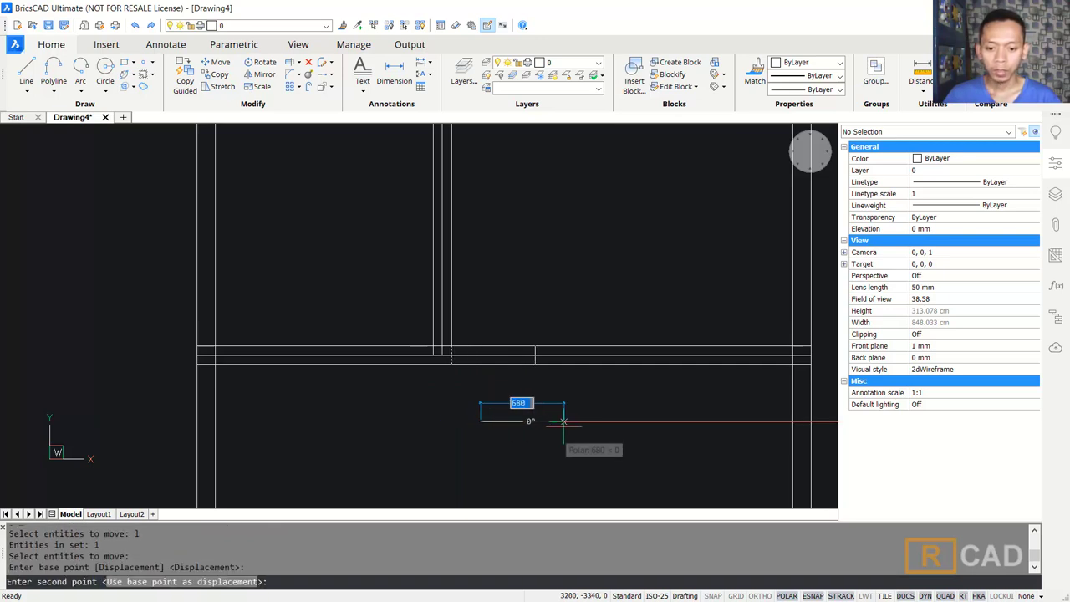
type("900")
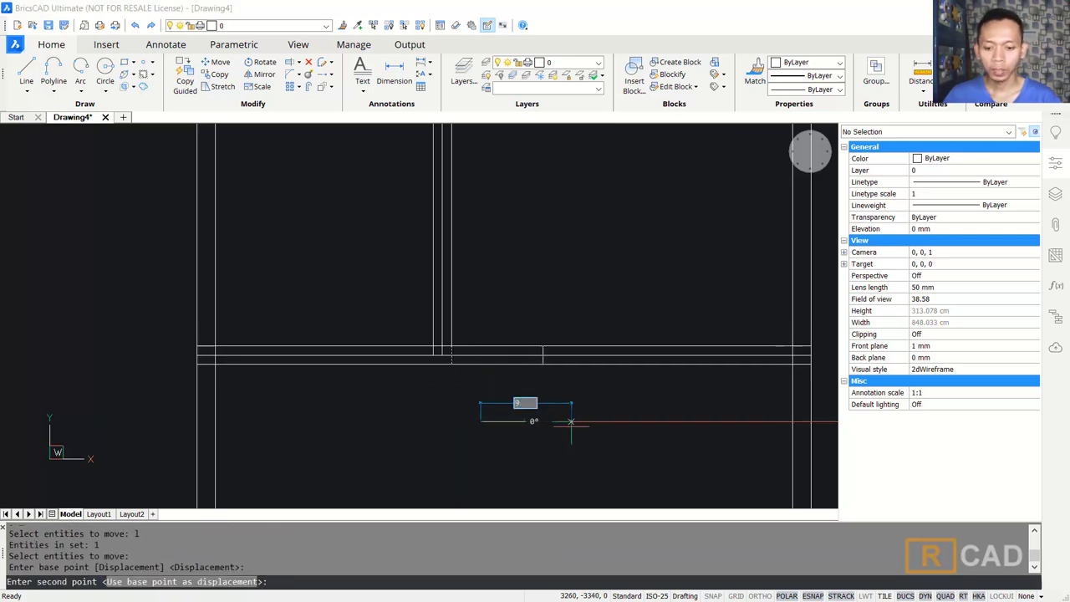
key("Return")
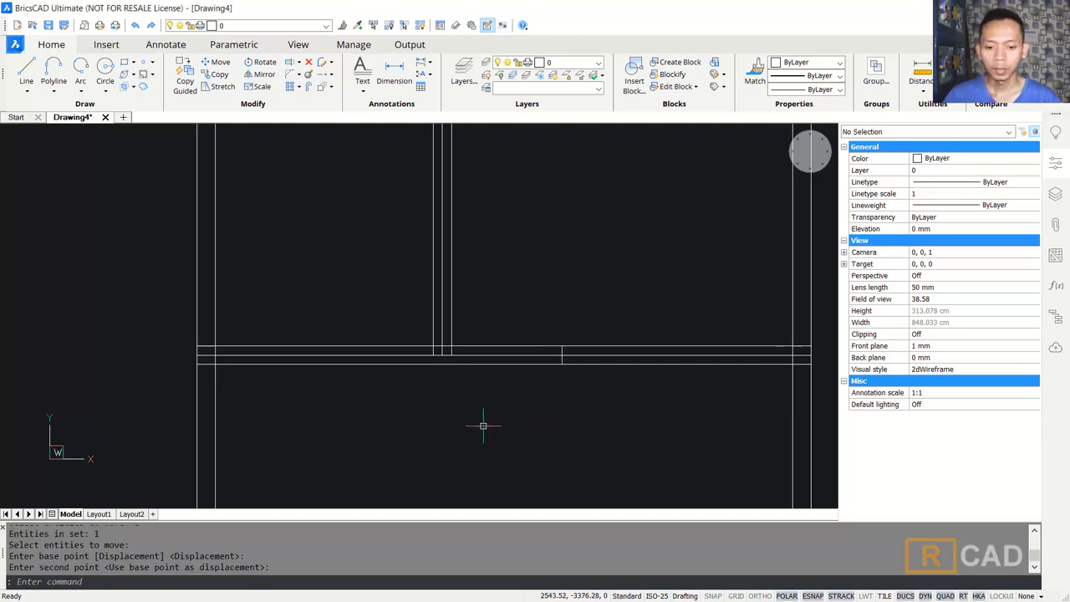
Extend the vertical partition's right face down to the lower face of the horizontal wall.
scroll(511, 405, "down", 1)
middle_click_drag(511, 415, 531, 402)
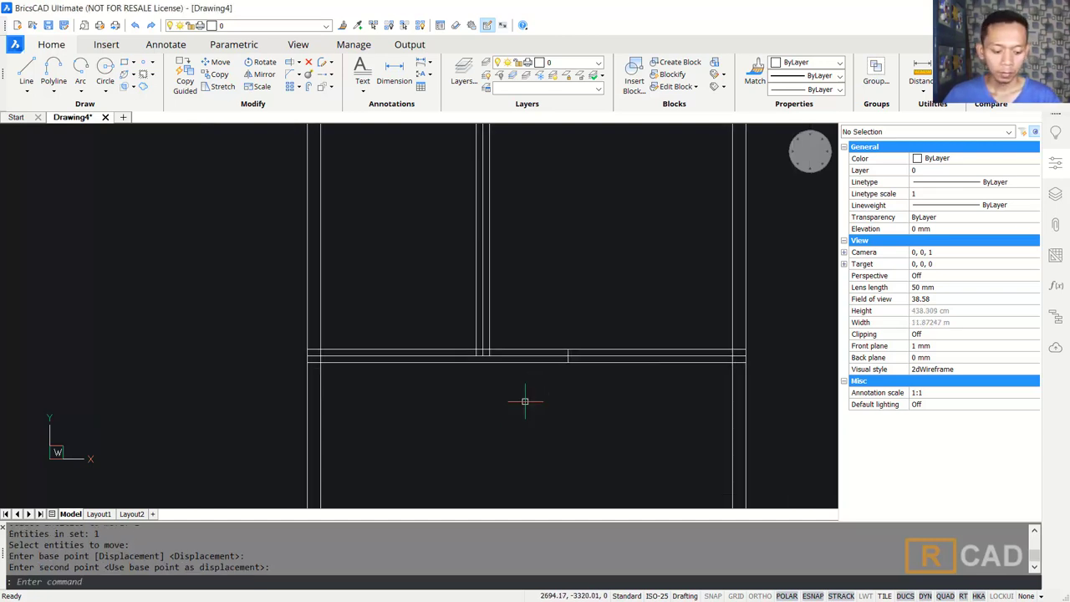
key("Return")
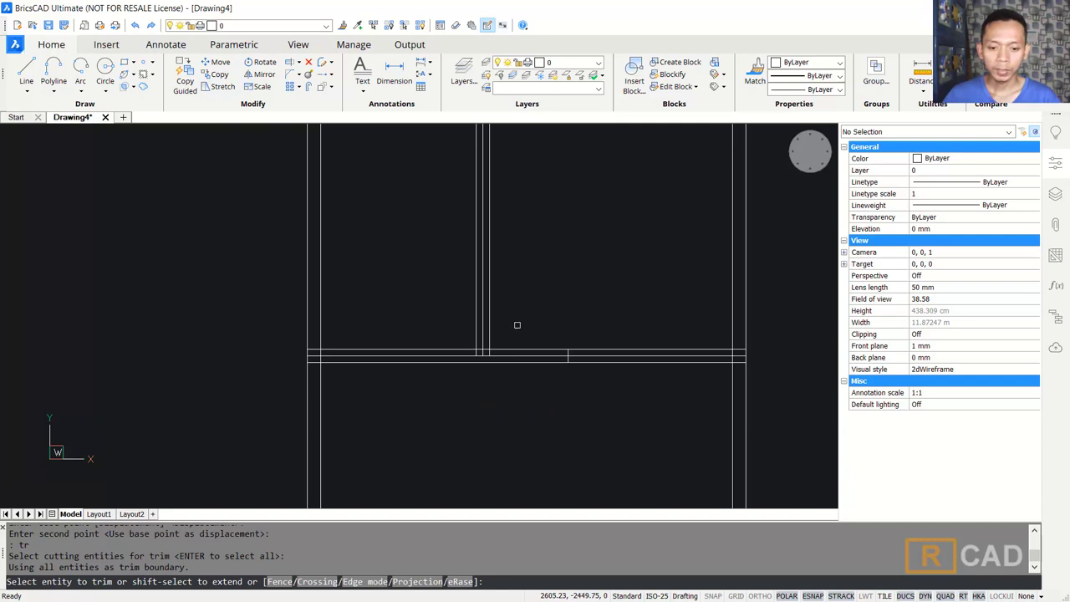
scroll(522, 327, "up", 1)
left_click(479, 338)
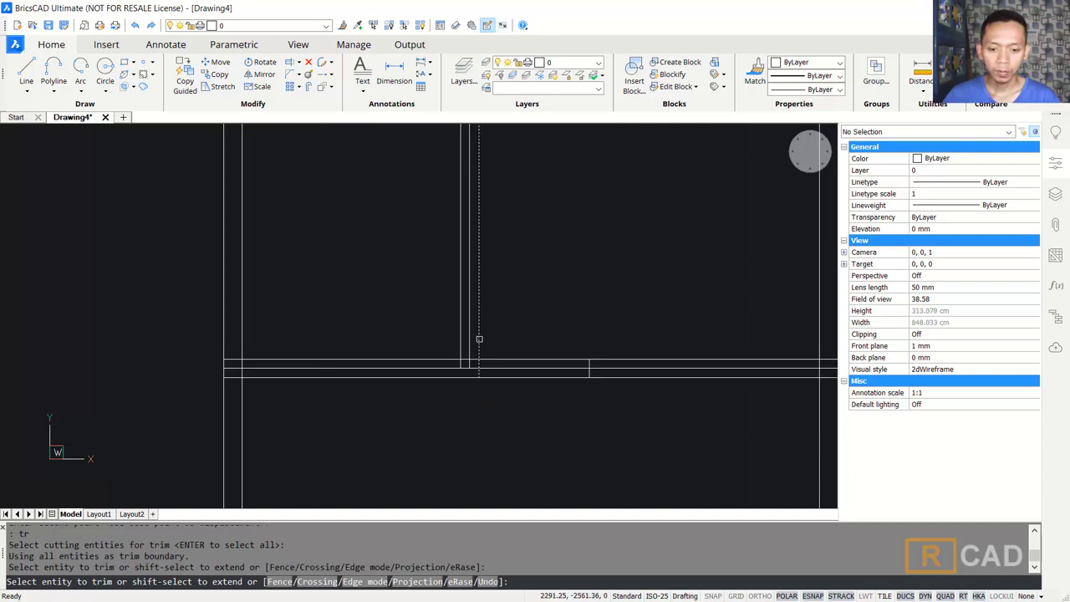
Extend both faces of the vertical partition up to the outer line of the upper exterior wall.
scroll(494, 387, "down", 2)
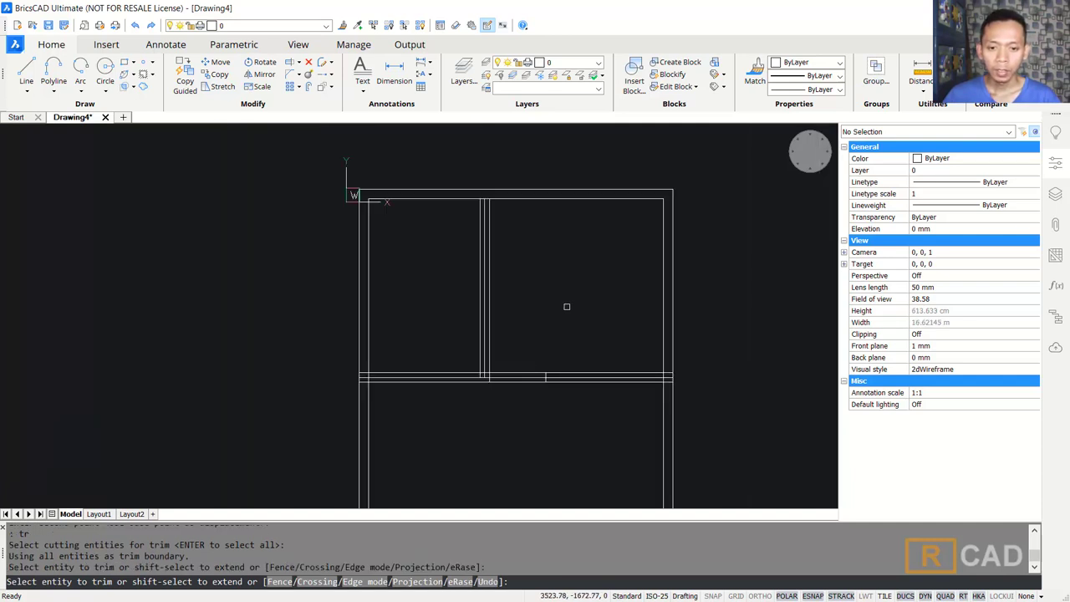
middle_click_drag(566, 307, 570, 319)
scroll(497, 206, "up", 2)
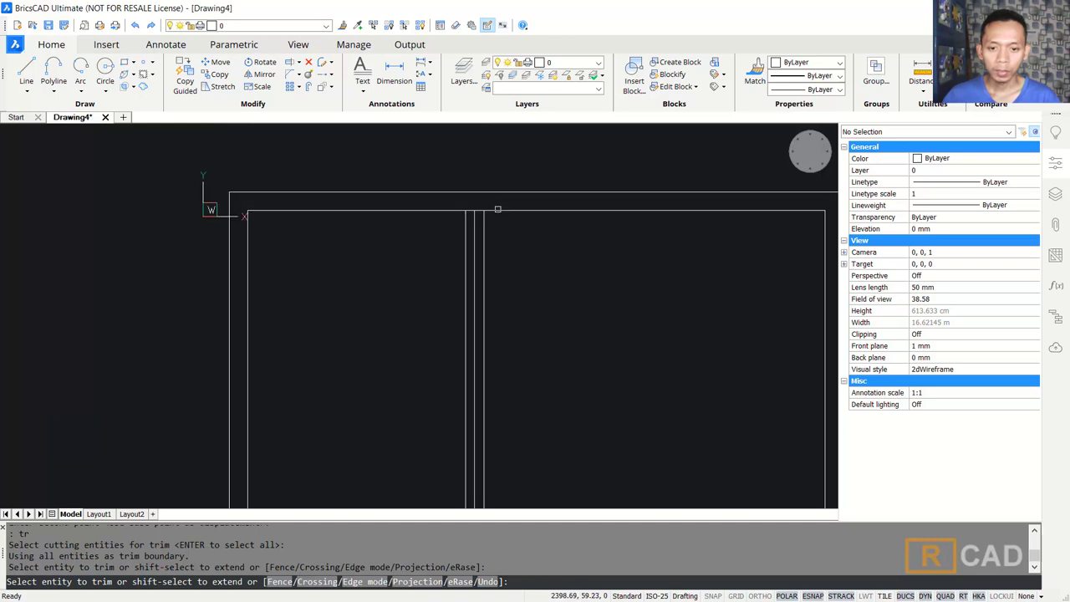
left_click(485, 224)
left_click(466, 226)
Extend the vertical partition's left face down to the lower face of the horizontal wall.
scroll(545, 288, "down", 2)
scroll(566, 301, "up", 1)
scroll(475, 375, "up", 1)
scroll(476, 375, "up", 1)
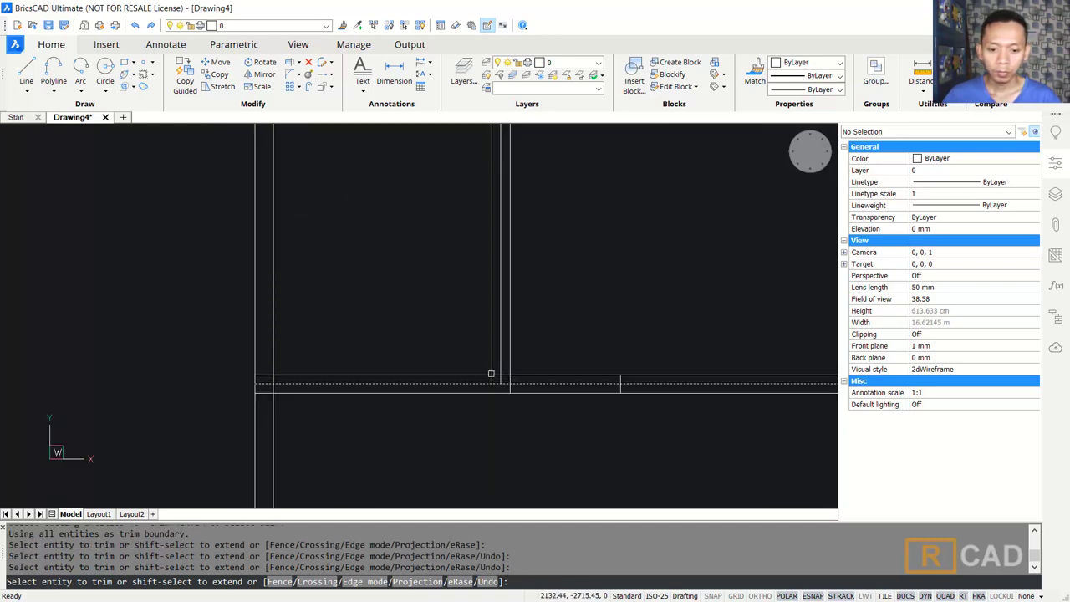
left_click(491, 362)
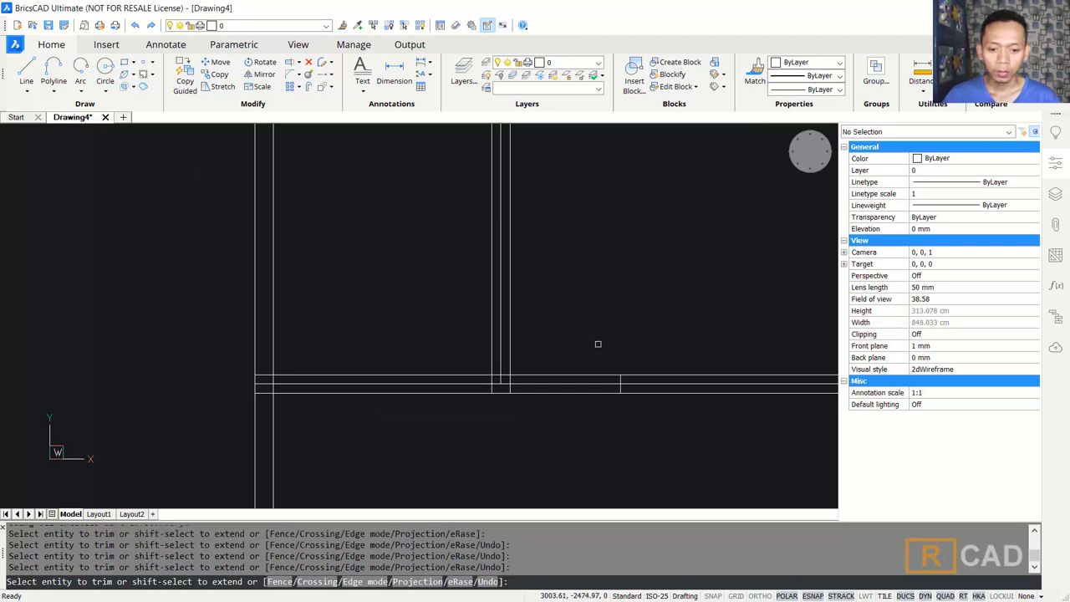
scroll(265, 381, "up", 1)
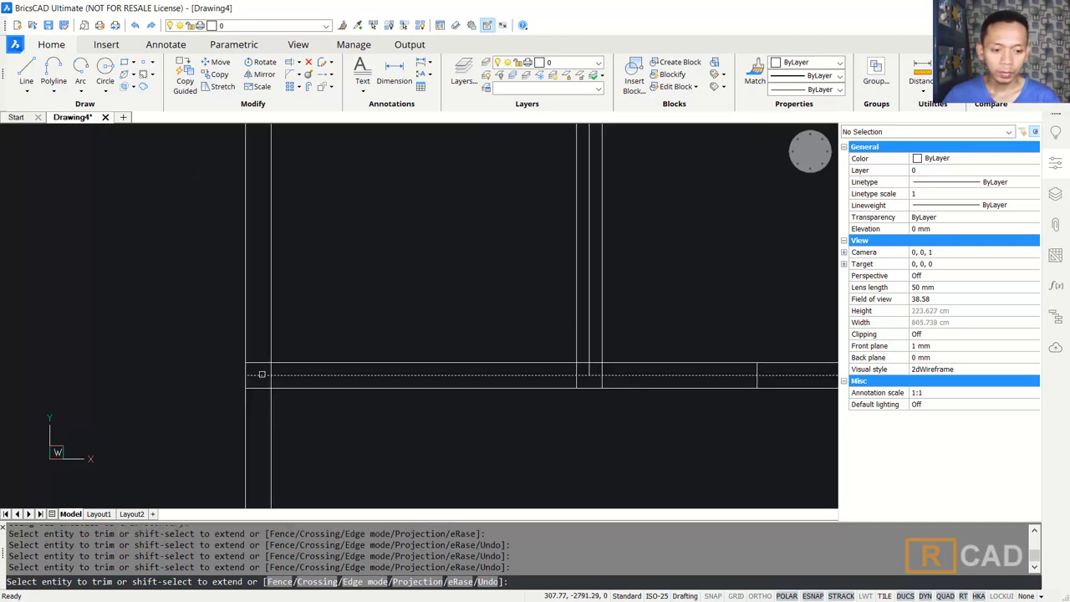
key("Return")
Delete the centrelines of the horizontal wall and the vertical partition.
left_click(358, 374)
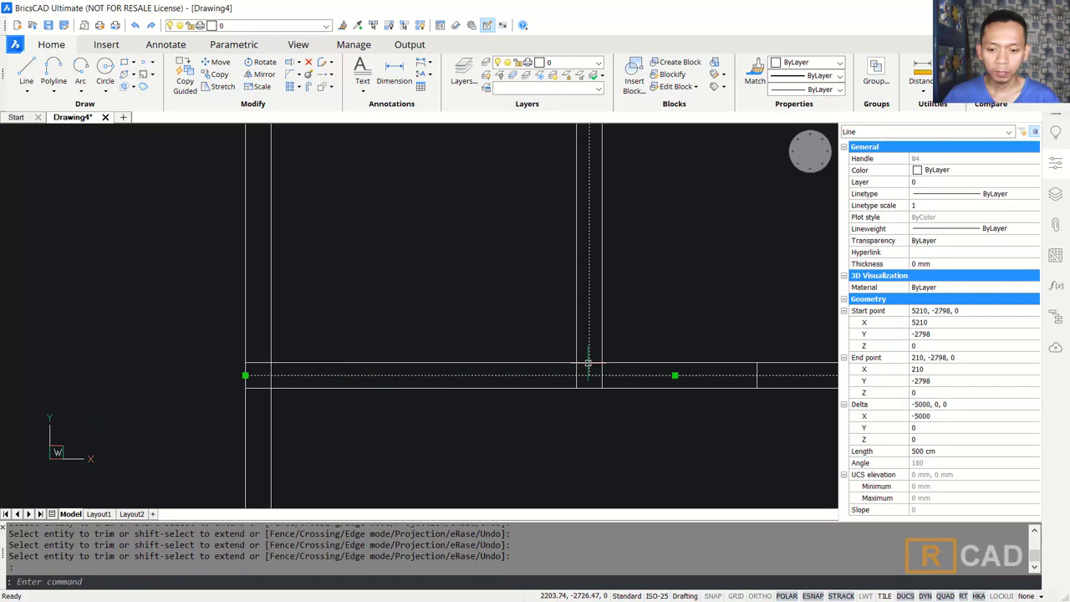
left_click(590, 351)
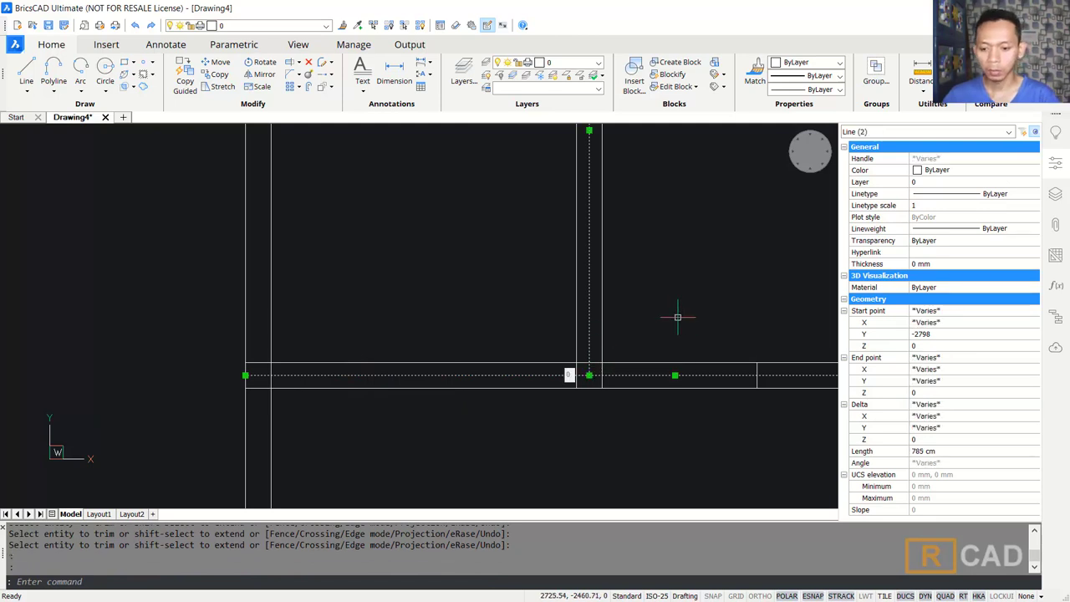
key("Delete")
Trim both faces of the horizontal wall between the partition and the short marker line to open the doorway.
scroll(691, 327, "down", 2)
mouse_move(691, 327)
middle_mouse_down()
mouse_move(670, 365)
mouse_move(594, 364)
middle_mouse_up()
type("tr")
key("Return")
key("Return")
left_click(612, 368)
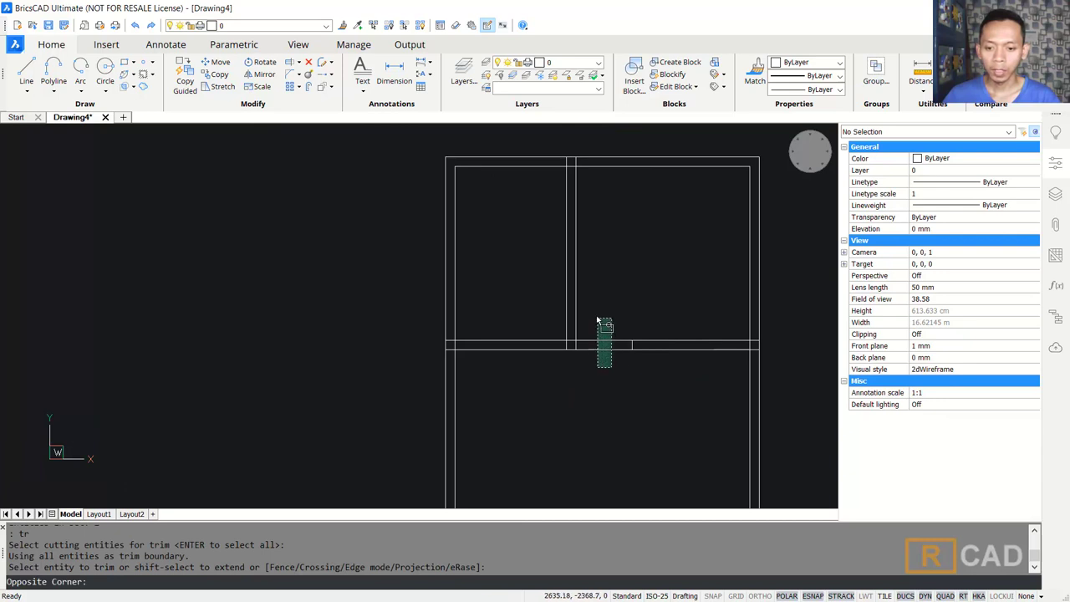
left_click(599, 321)
key("Return")
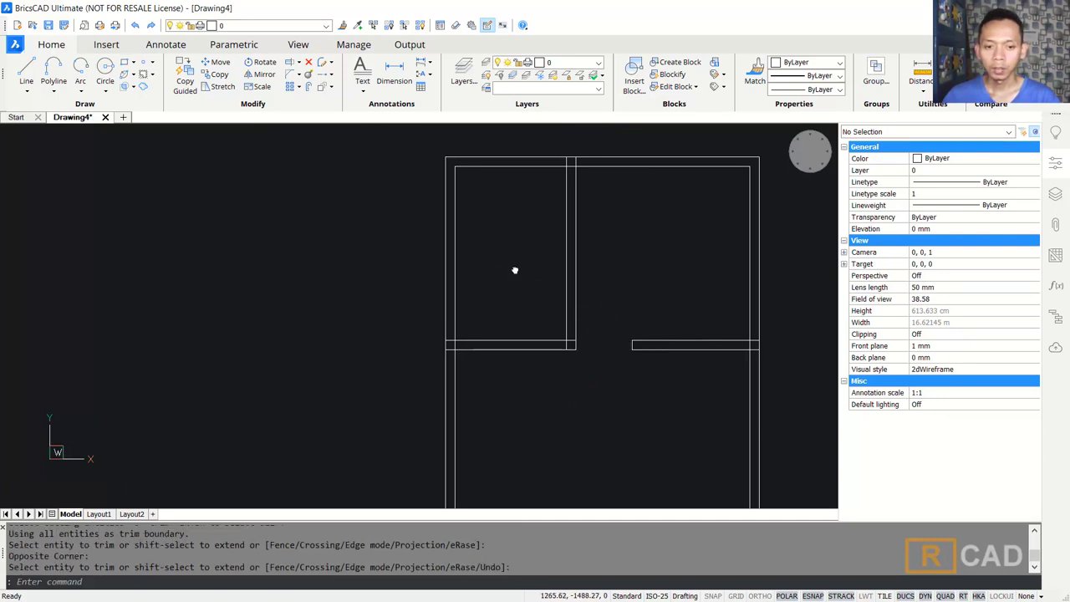
Draw a column rectangle at the upper-left outer wall corner, from the inner corner to the outer corner.
middle_click_drag(515, 267, 521, 310)
type("rec")
key("Return")
scroll(468, 218, "up", 2)
scroll(469, 219, "up", 1)
left_click(455, 207)
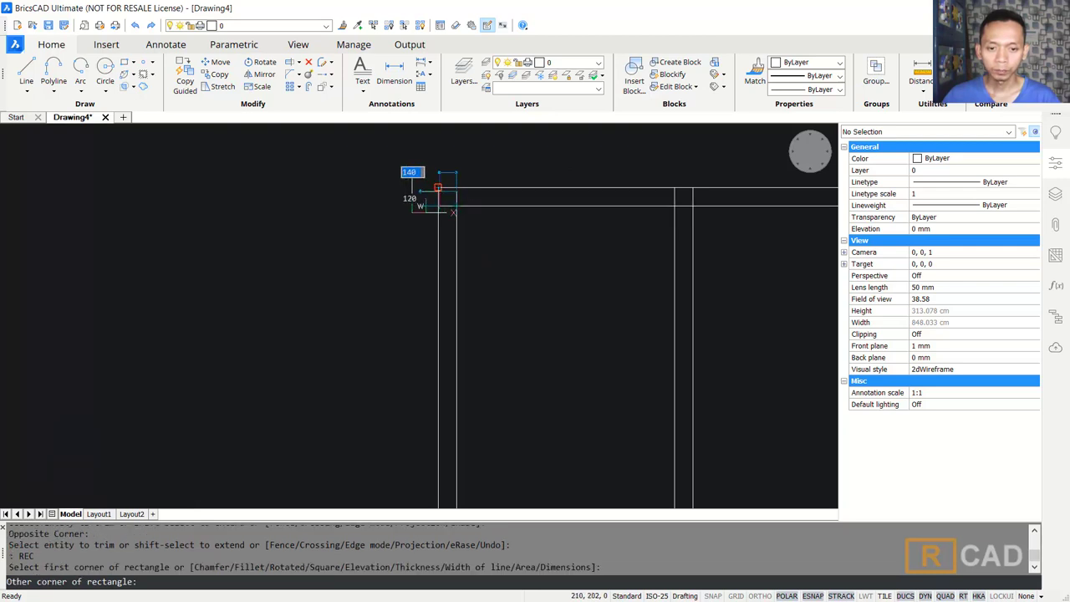
left_click(423, 199)
Draw a column rectangle at the upper-right outer wall corner, from the inner corner to the outer corner.
scroll(485, 239, "down", 2)
middle_click_drag(538, 316, 396, 323)
scroll(535, 238, "up", 1)
key("Return")
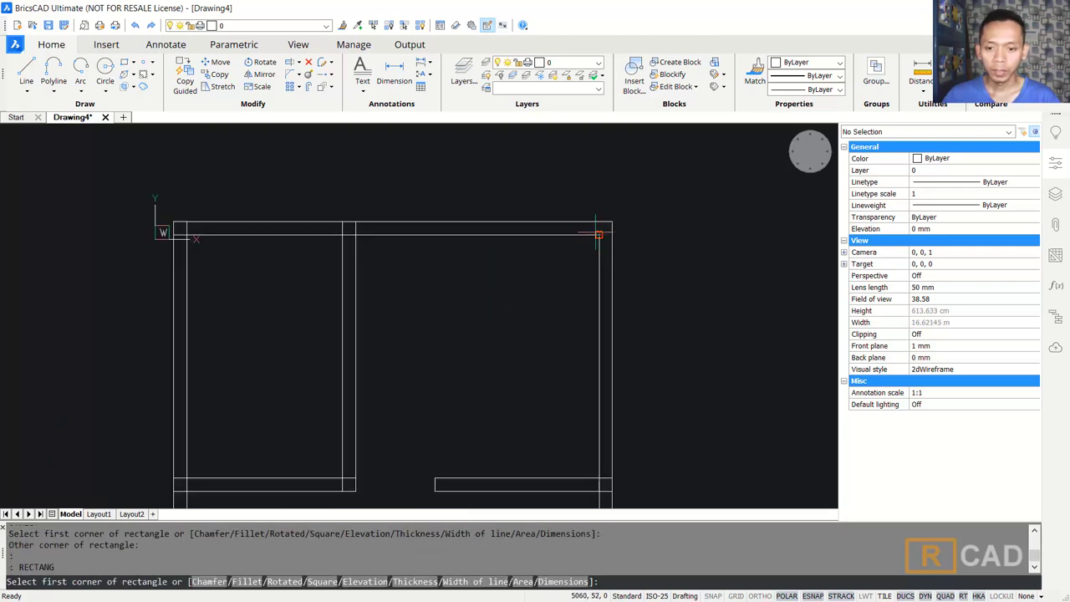
left_click(599, 233)
left_click(612, 222)
Draw a column rectangle at the lower-left outer wall corner, from the outer corner to the inner corner.
scroll(574, 312, "down", 1)
middle_click_drag(573, 313, 605, 220)
scroll(475, 368, "up", 1)
key("Return")
left_click(366, 379)
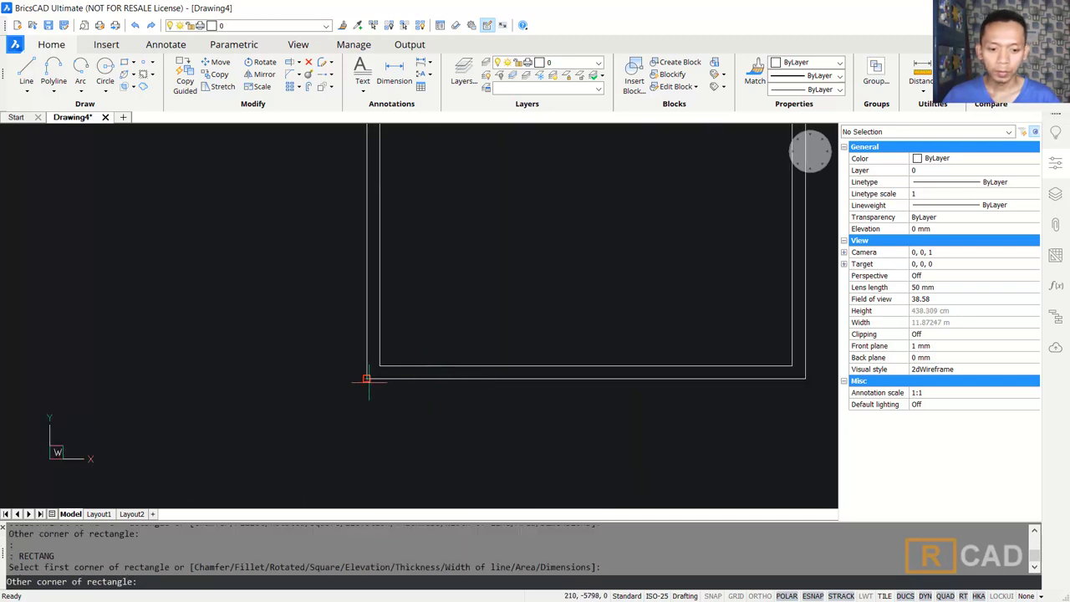
left_click(380, 365)
Draw a column rectangle at the lower-right outer wall corner, from the outer corner to the inner corner.
key("Return")
middle_click_drag(452, 364, 284, 367)
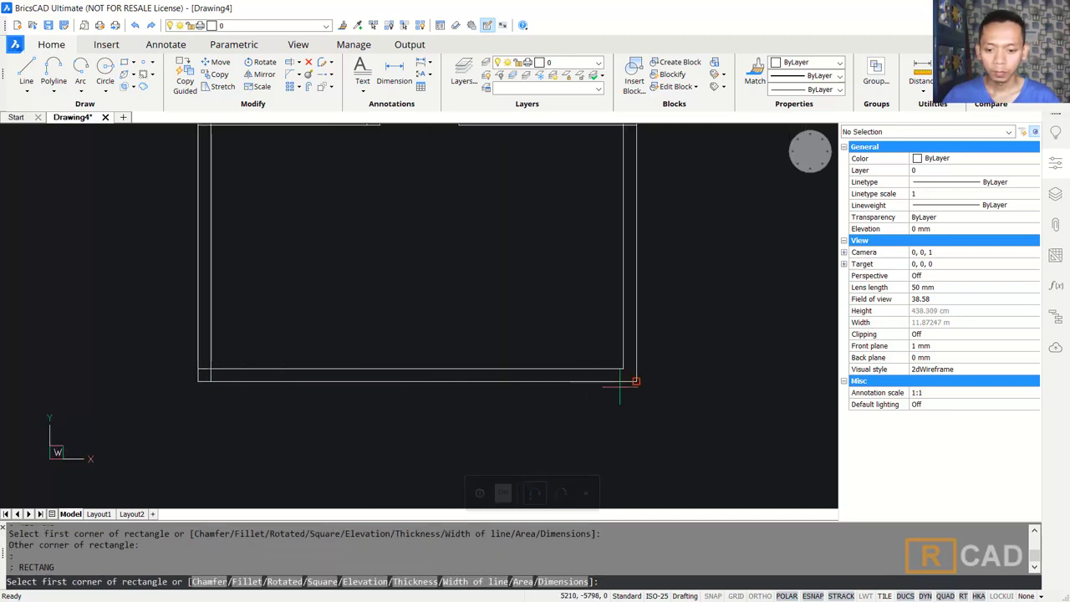
left_click(636, 381)
left_click(623, 368)
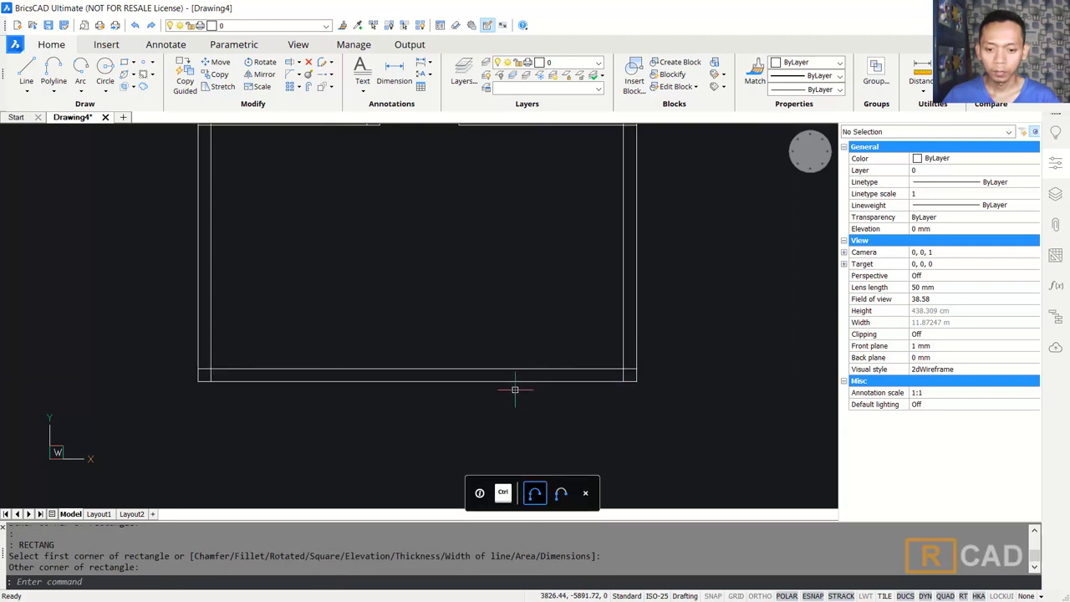
key("Return")
scroll(515, 389, "down", 3)
mouse_move(470, 309)
middle_mouse_down()
mouse_move(511, 372)
mouse_move(510, 361)
middle_mouse_up()
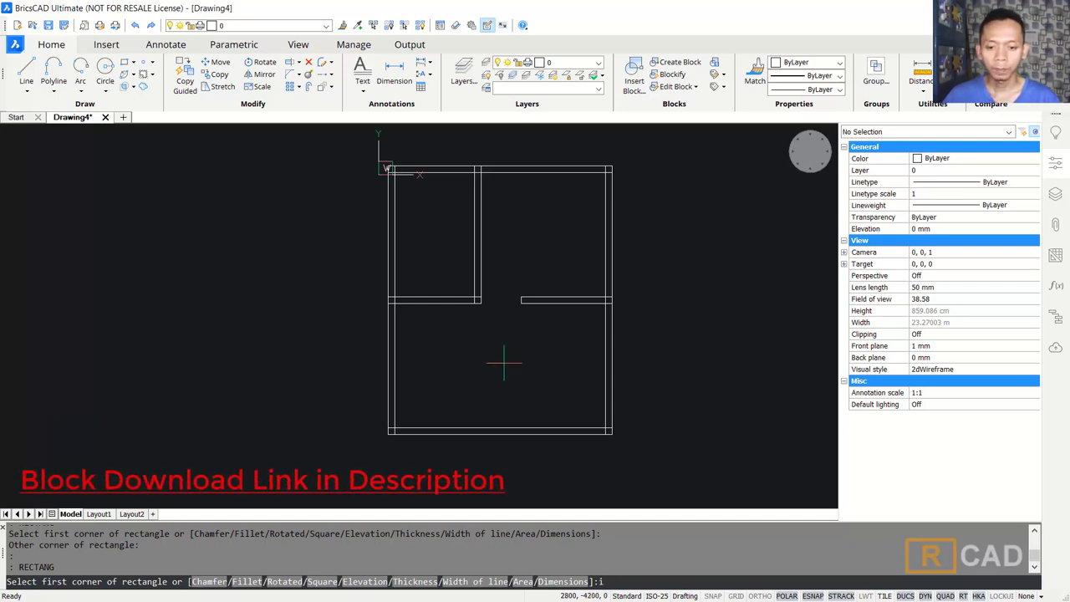
key("Return")
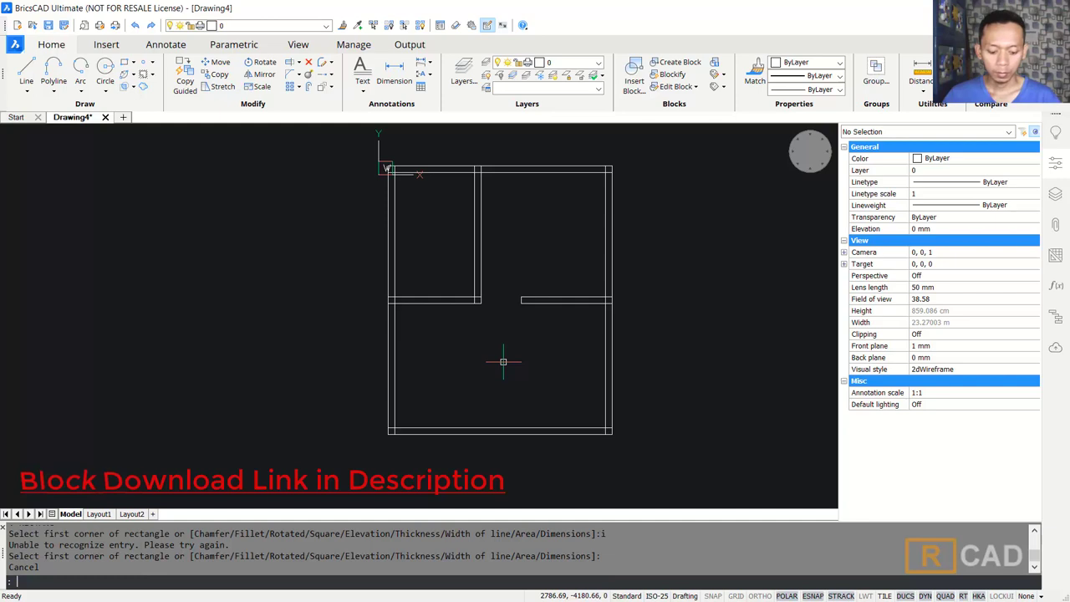
key("Escape")
Insert the Bak.dwg block at the inner upper-left corner of the upper-left room.
type("i")
key("Return")
left_click(695, 217)
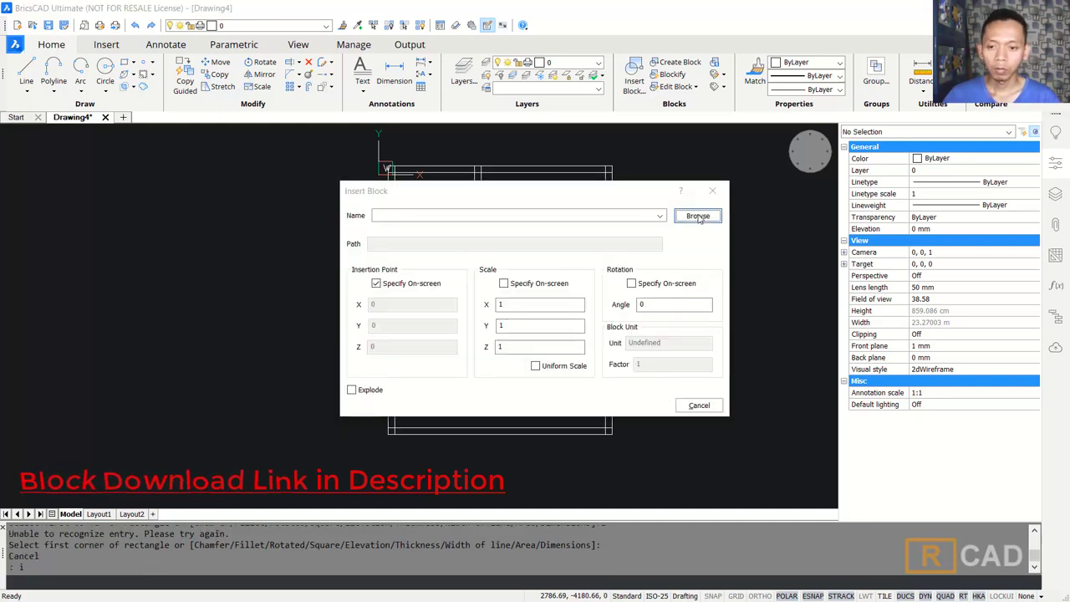
left_click(112, 68)
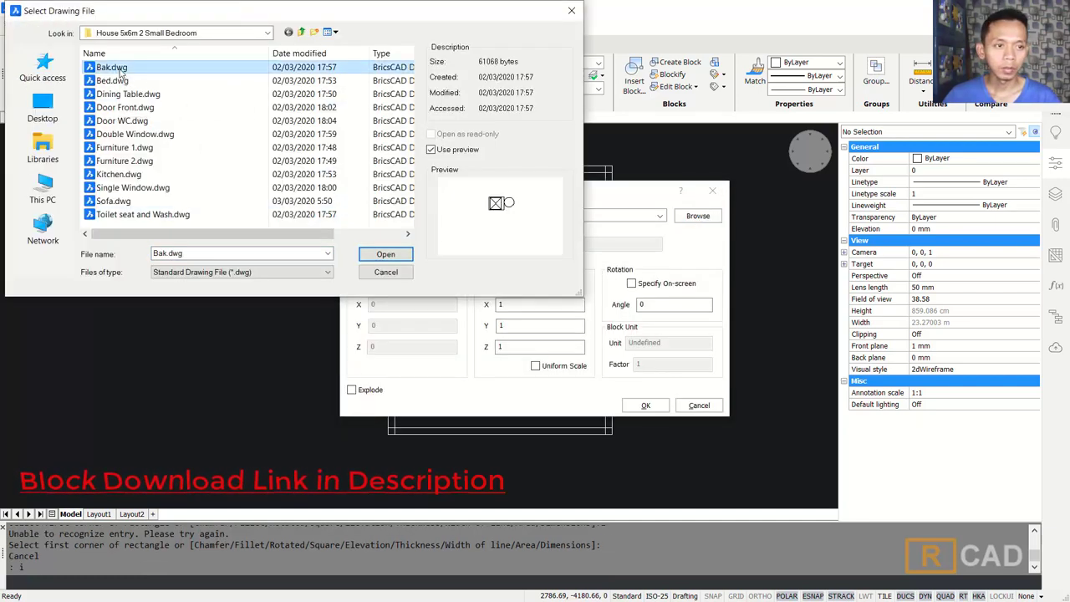
left_click(385, 254)
left_click(646, 405)
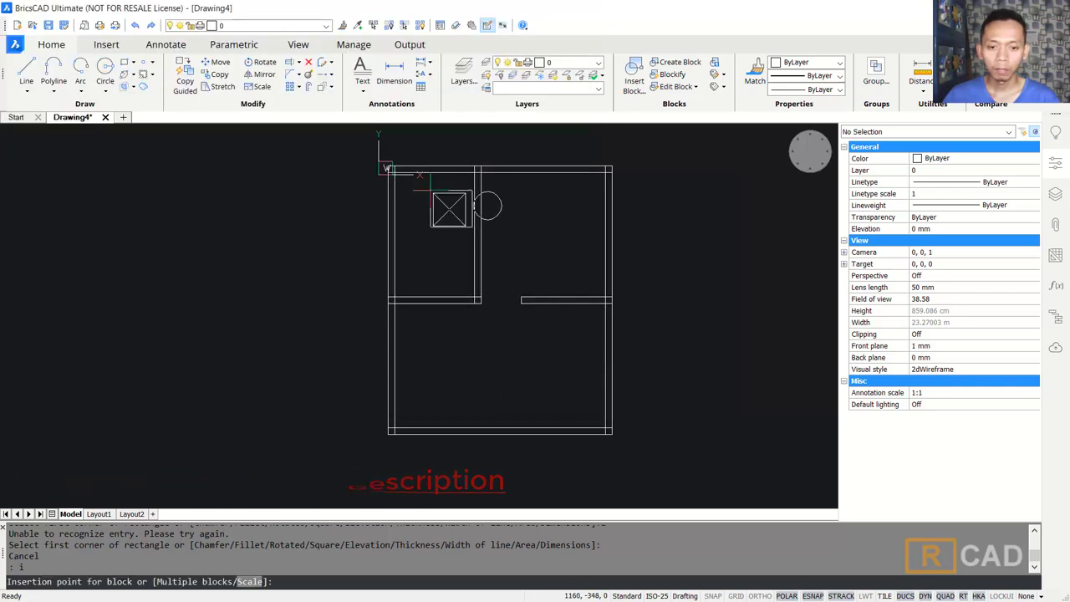
scroll(393, 188, "up", 5)
left_click(336, 214)
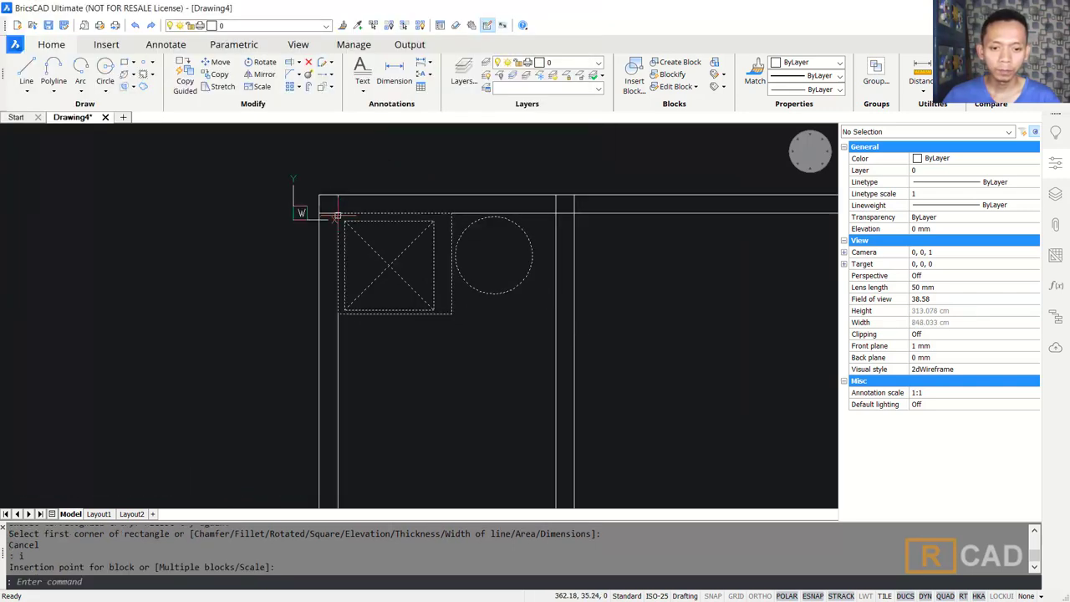
Insert the Bed.dwg block in the upper-right room, against the right wall just above the horizontal wall.
scroll(452, 280, "down", 4)
key("Return")
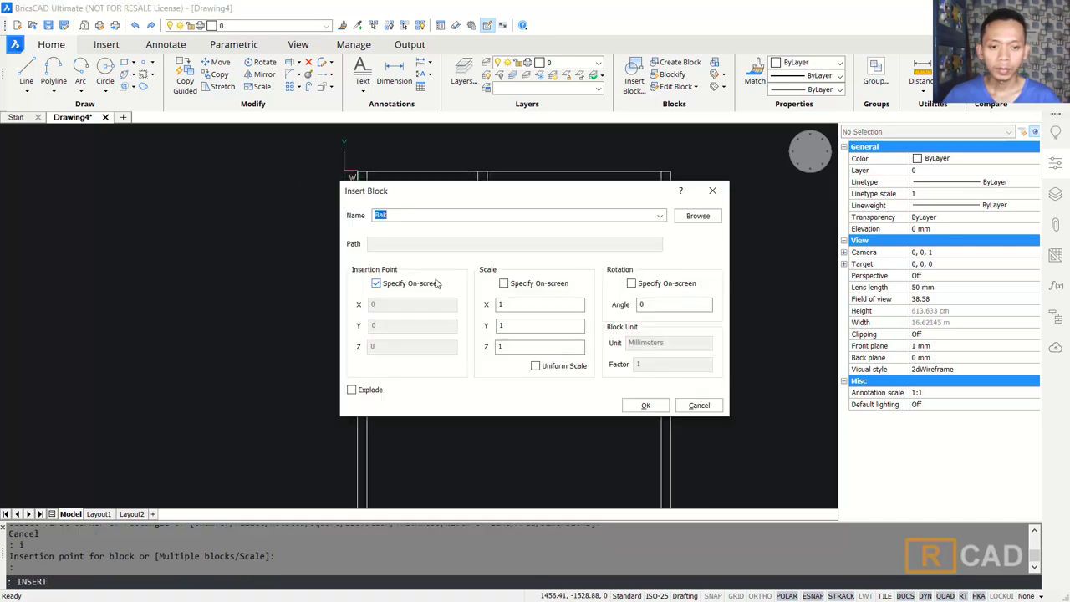
left_click(697, 216)
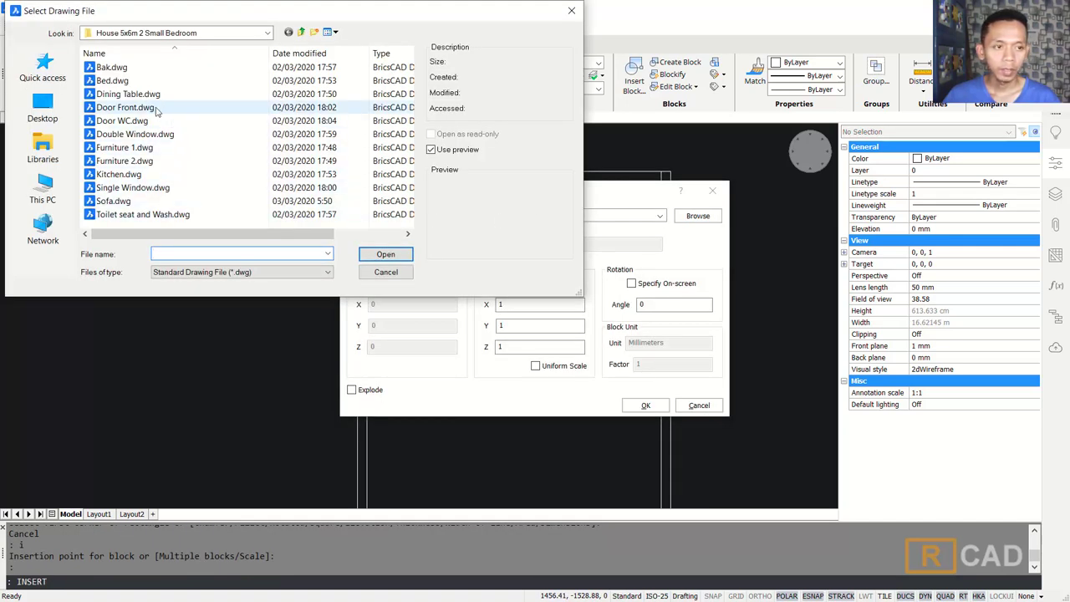
left_click(112, 80)
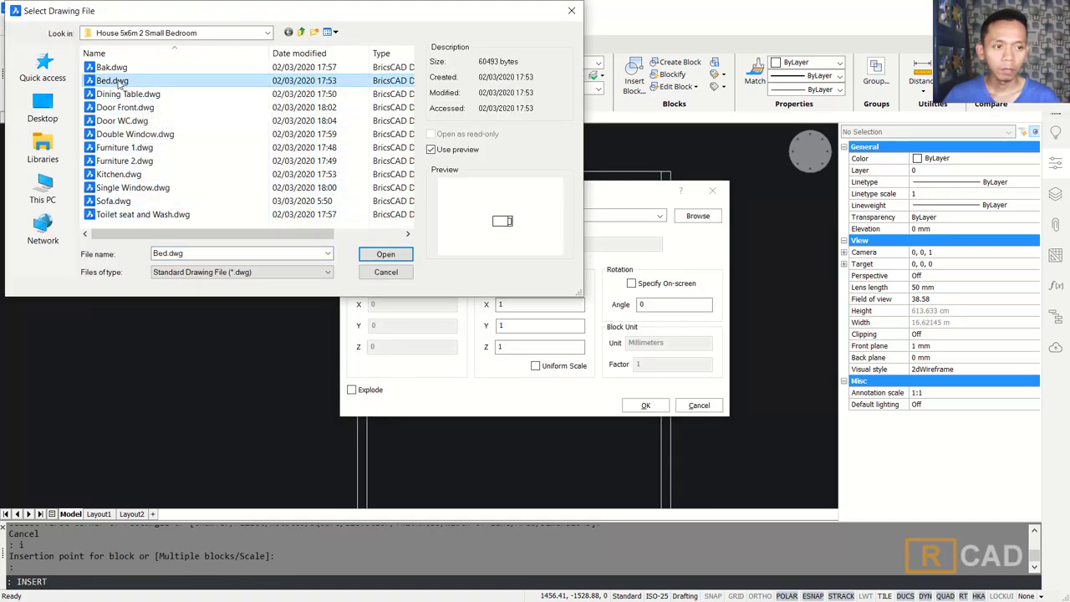
left_click(384, 255)
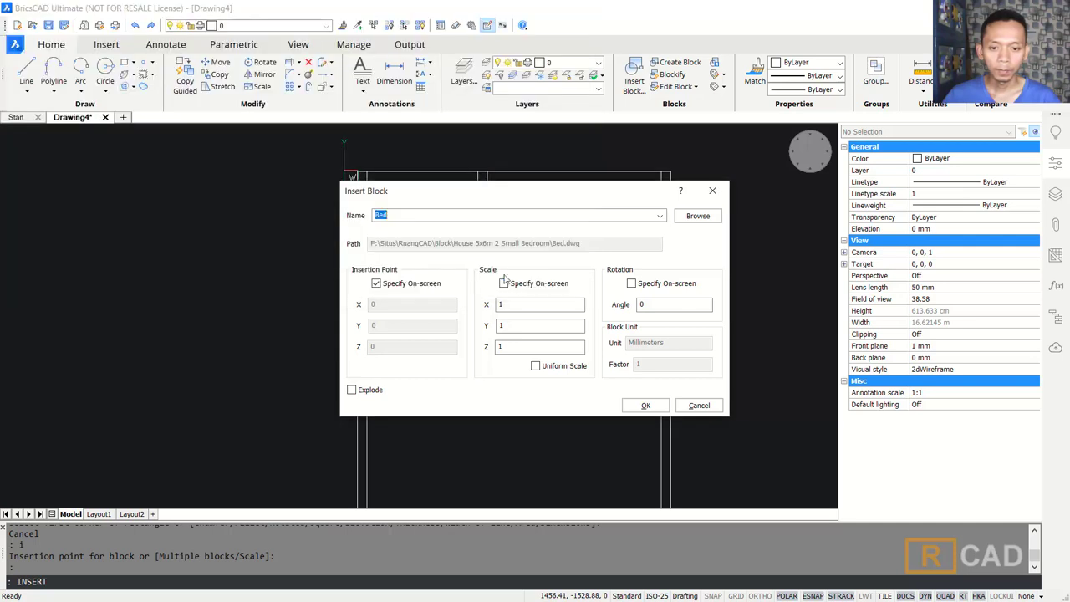
left_click(645, 405)
scroll(510, 339, "up", 5)
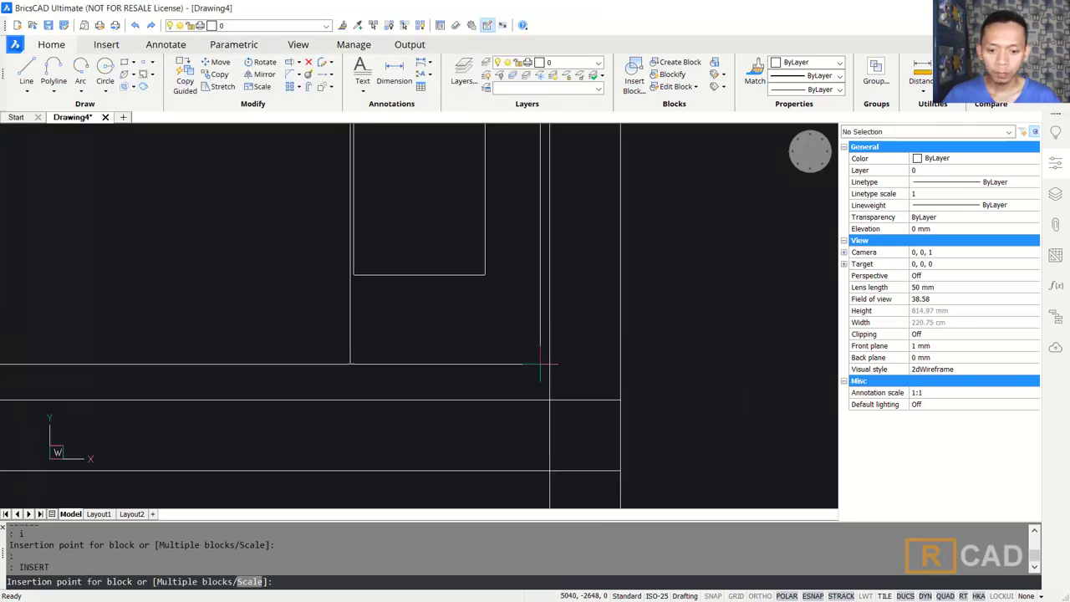
left_click(545, 367)
Copy the bed straight up to the upper wall of the same room.
scroll(488, 366, "up", 3)
scroll(352, 303, "down", 2)
middle_click_drag(351, 304, 418, 323)
type("co")
key("Return")
left_click(473, 221)
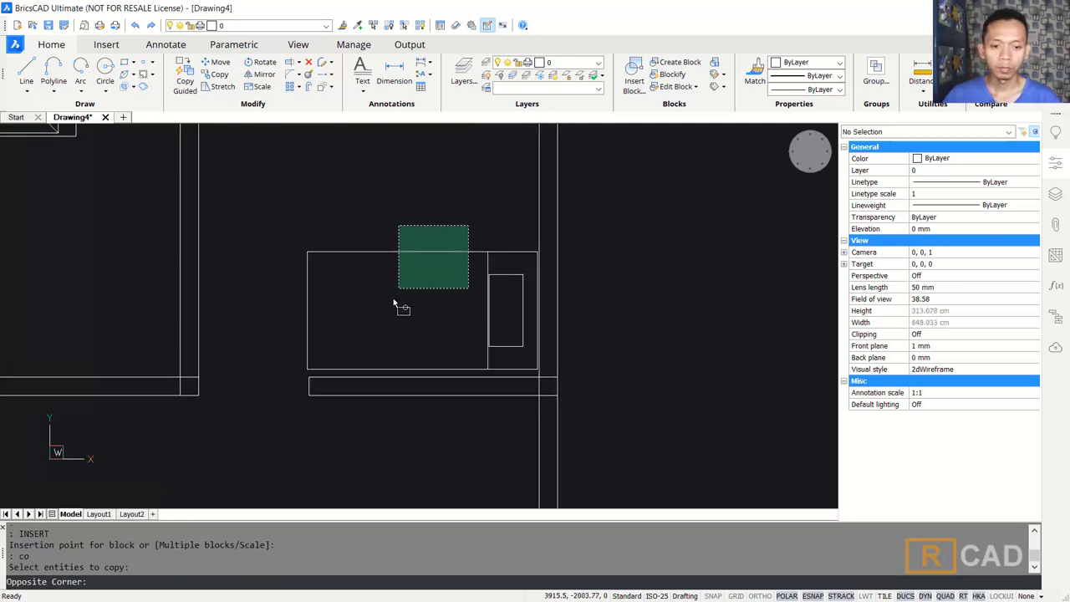
left_click(395, 294)
key("Return")
scroll(490, 306, "down", 2)
left_click(589, 326)
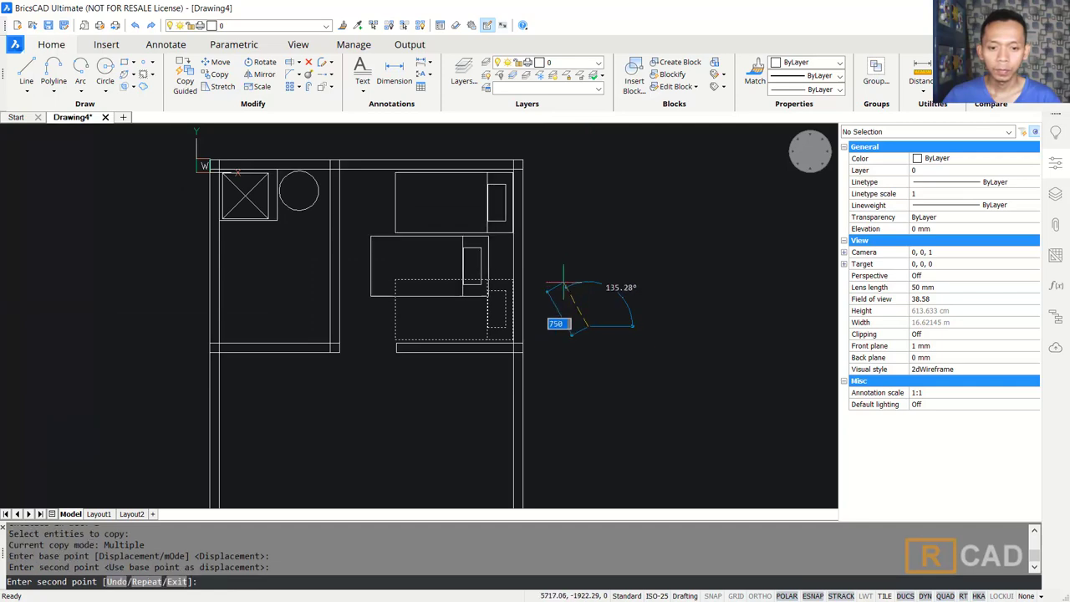
left_click(423, 301)
key("Escape")
Insert the Dining Table.dwg block near the middle of the large lower room.
middle_click_drag(423, 301, 512, 288)
type("i")
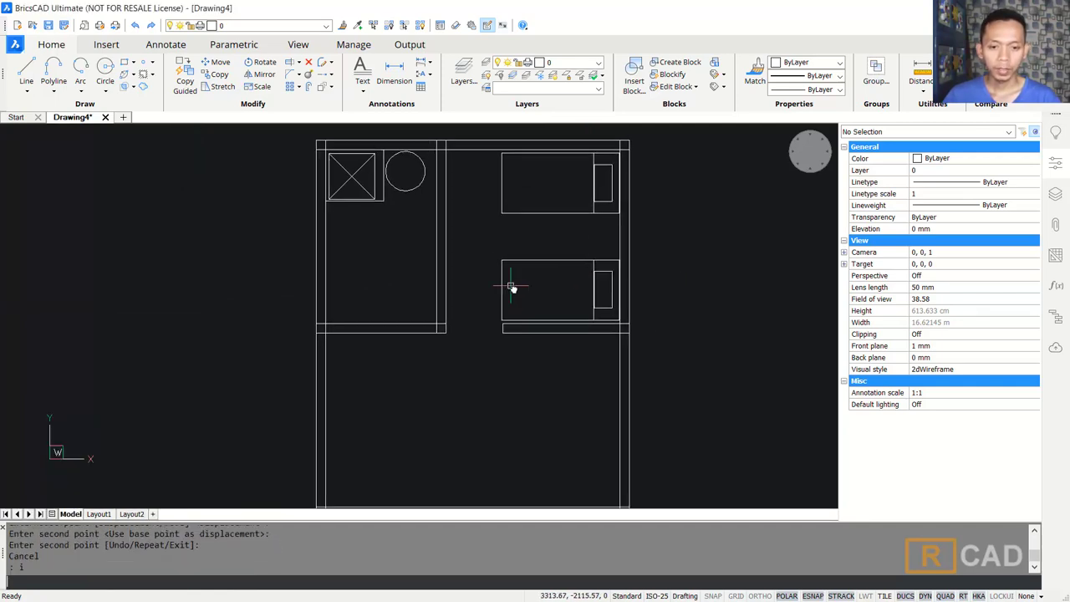
key("Return")
left_click(698, 215)
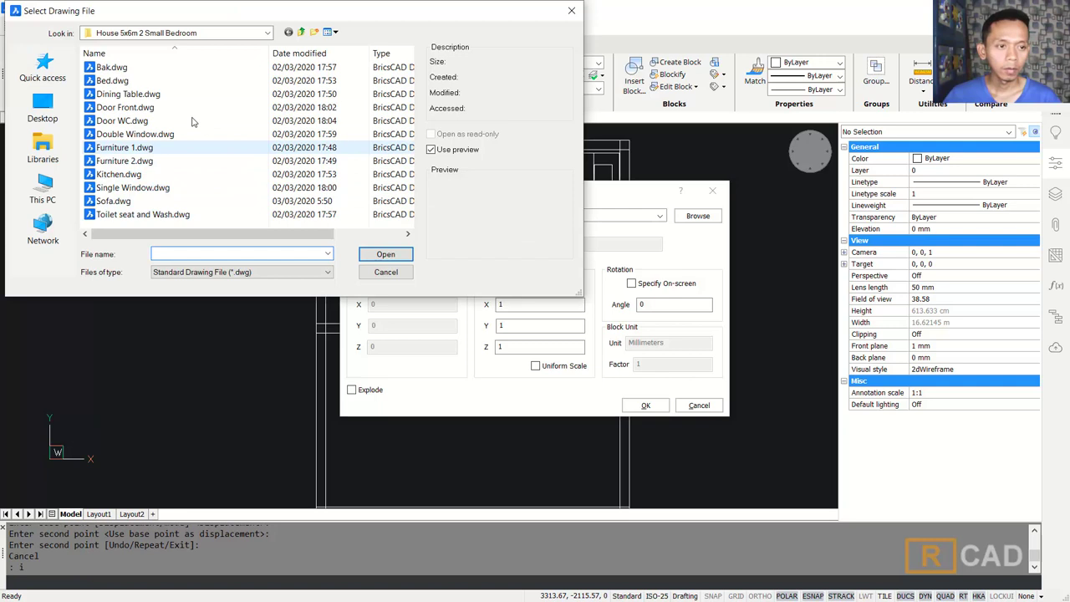
left_click(128, 93)
left_click(389, 253)
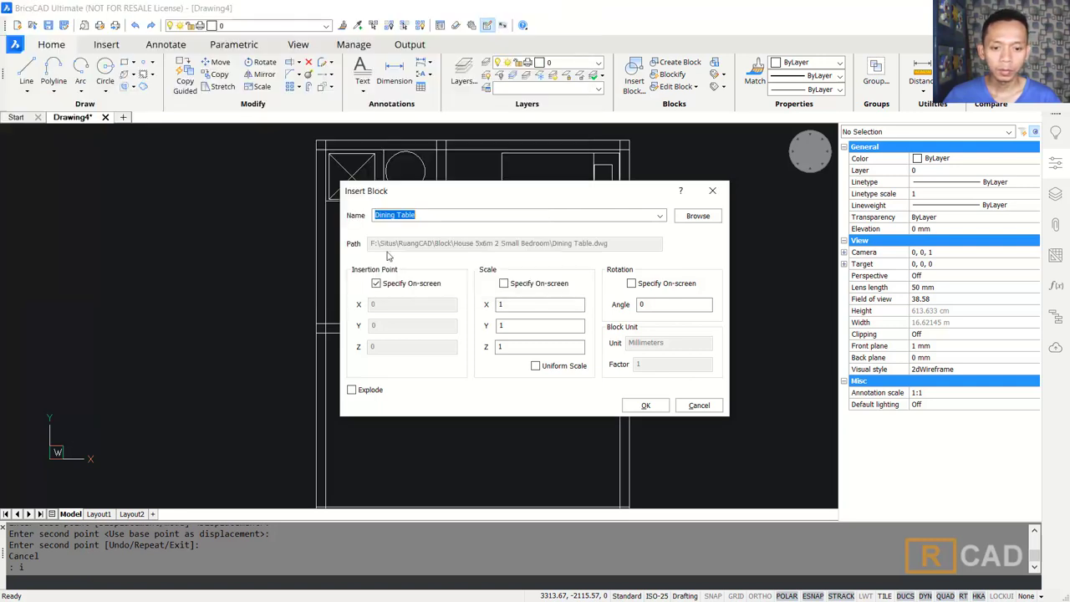
left_click(645, 405)
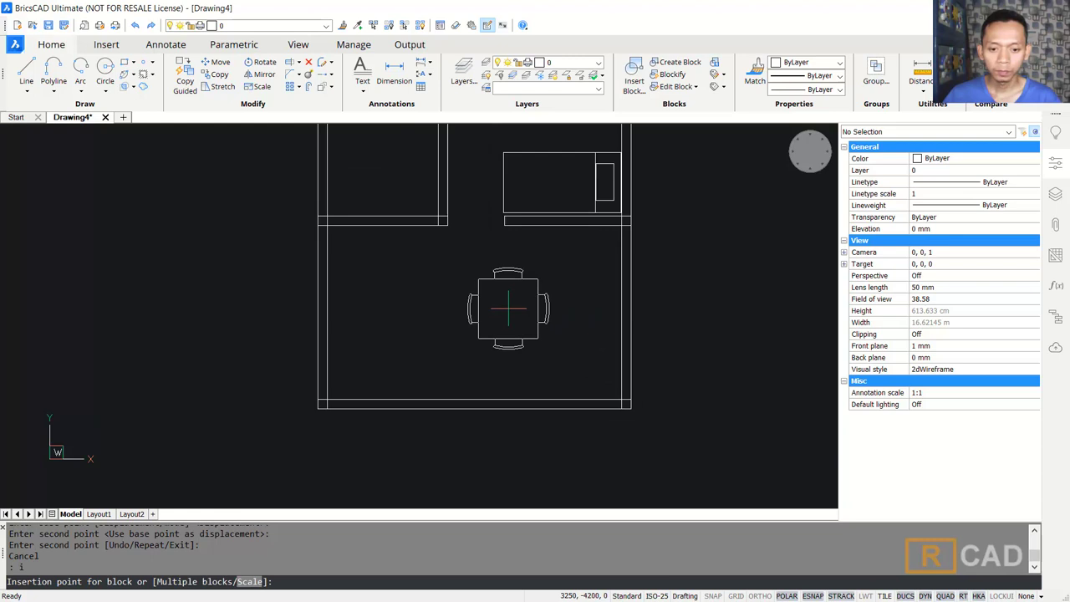
left_click(509, 310)
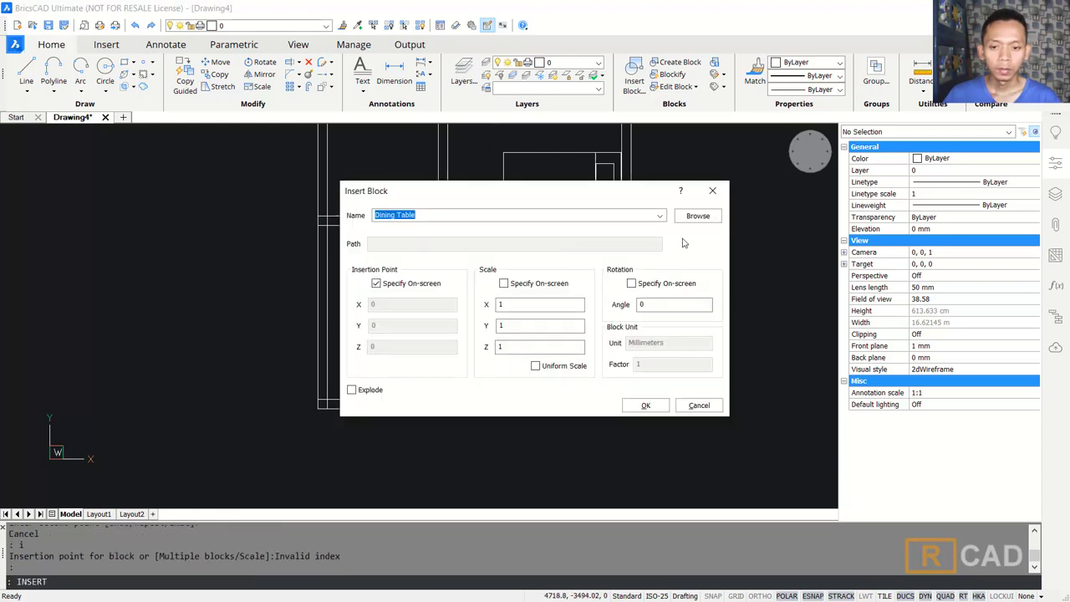
Insert the Door Front.dwg block in the large lower room, near its lower-left corner and left of the dining table.
left_click(696, 217)
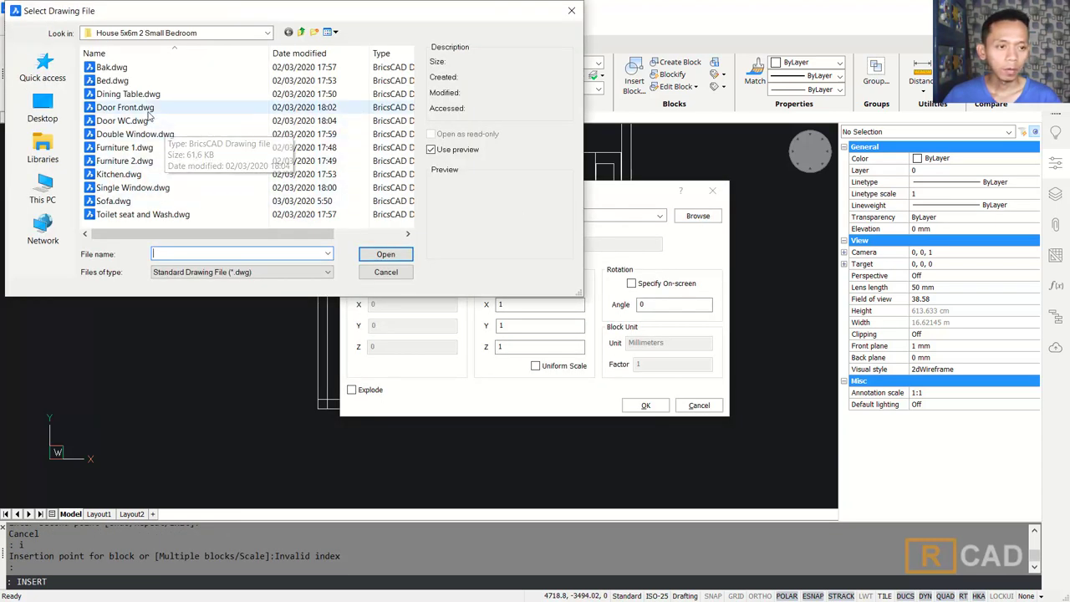
left_click(209, 107)
left_click(385, 255)
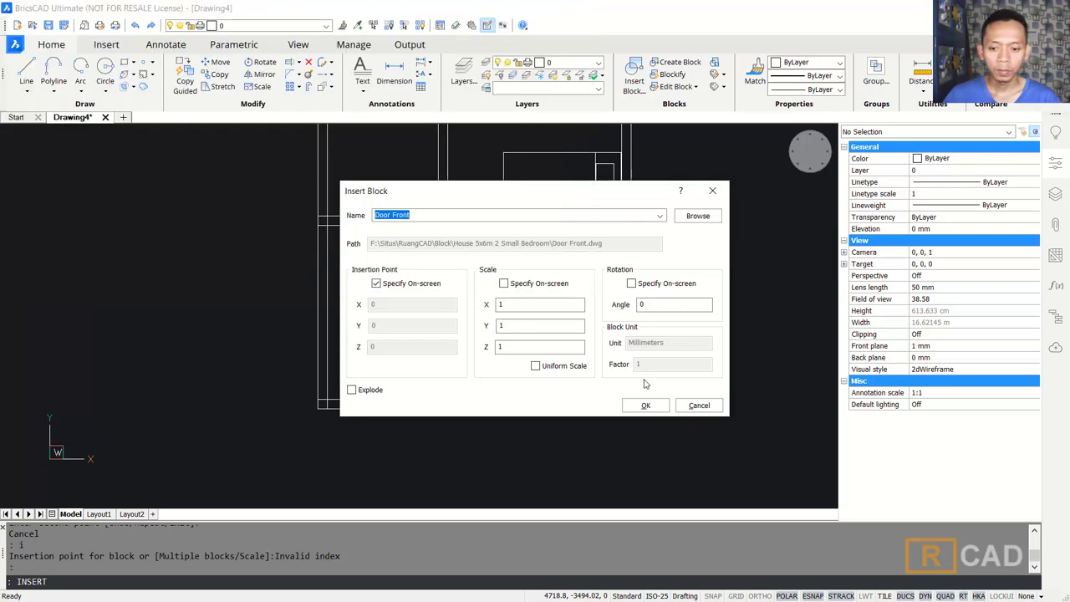
left_click(645, 406)
middle_click_drag(360, 355, 425, 320)
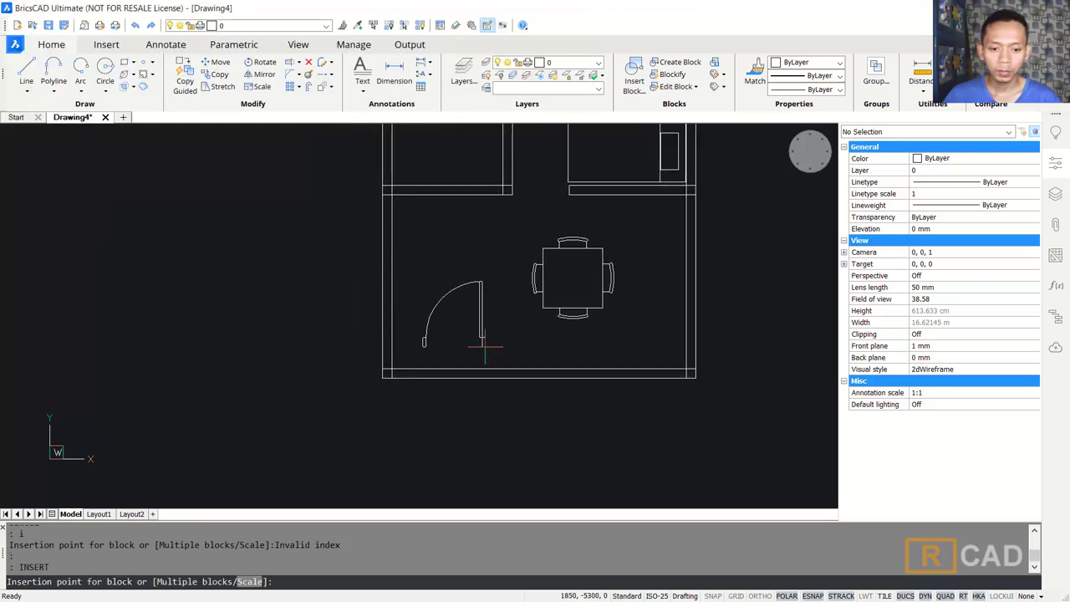
left_click(478, 347)
Mirror the front door about a vertical line so its hinge is on the left, and delete the original door.
scroll(439, 333, "up", 3)
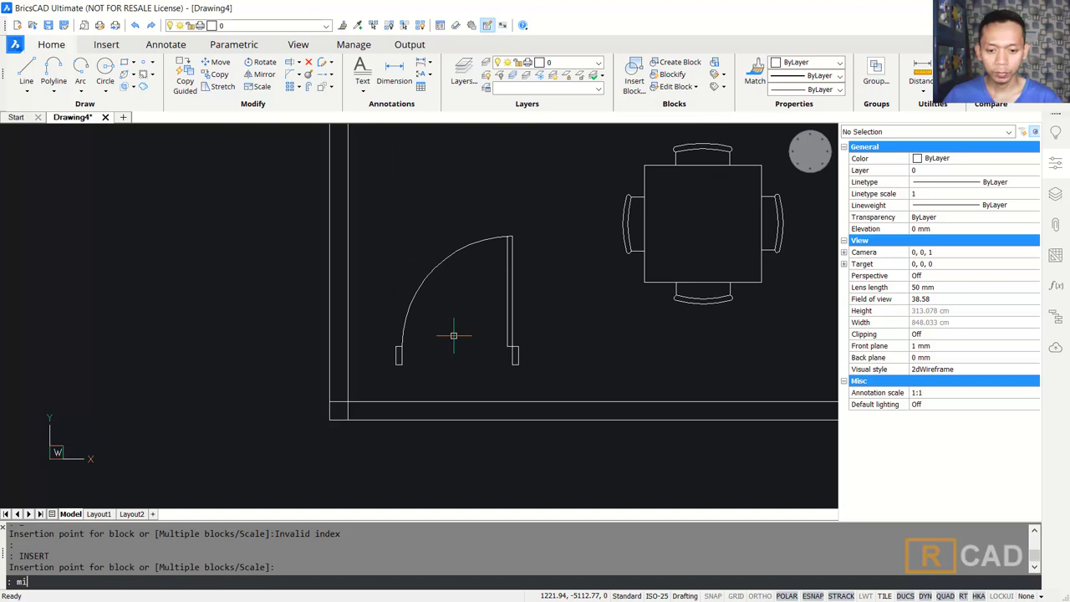
type("mi")
key("Return")
left_click(545, 276)
left_click(474, 319)
key("Return")
left_click(449, 318)
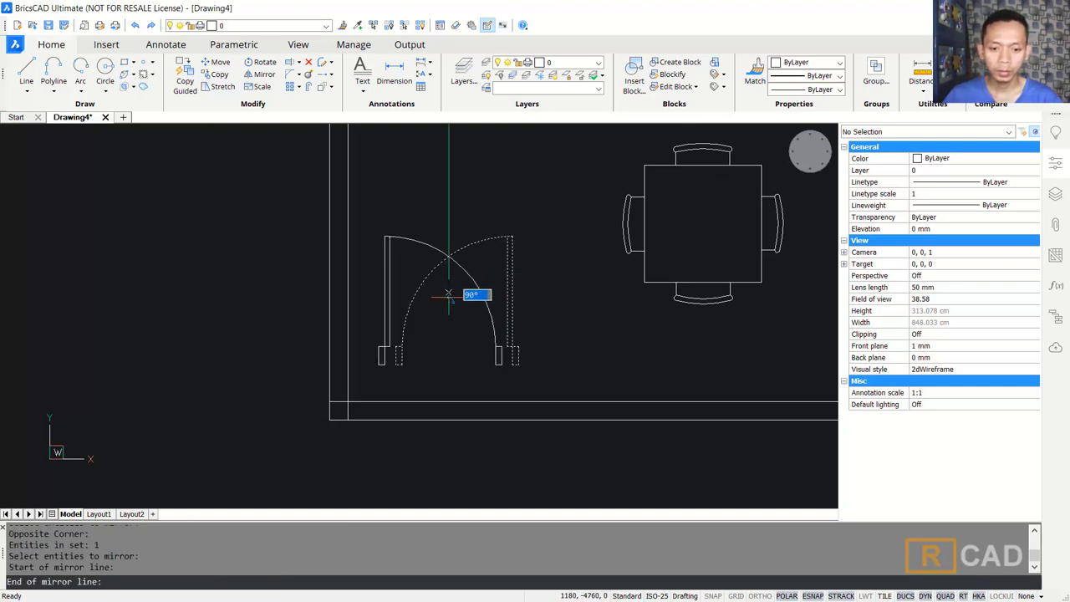
left_click(449, 221)
key("Return")
left_click(548, 211)
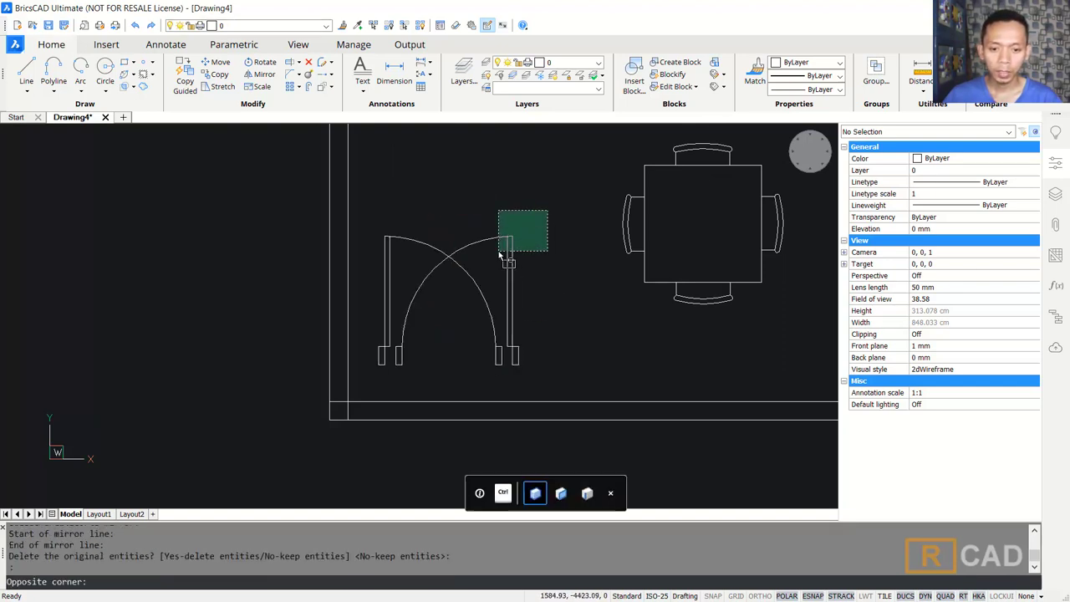
left_click(500, 251)
key("Delete")
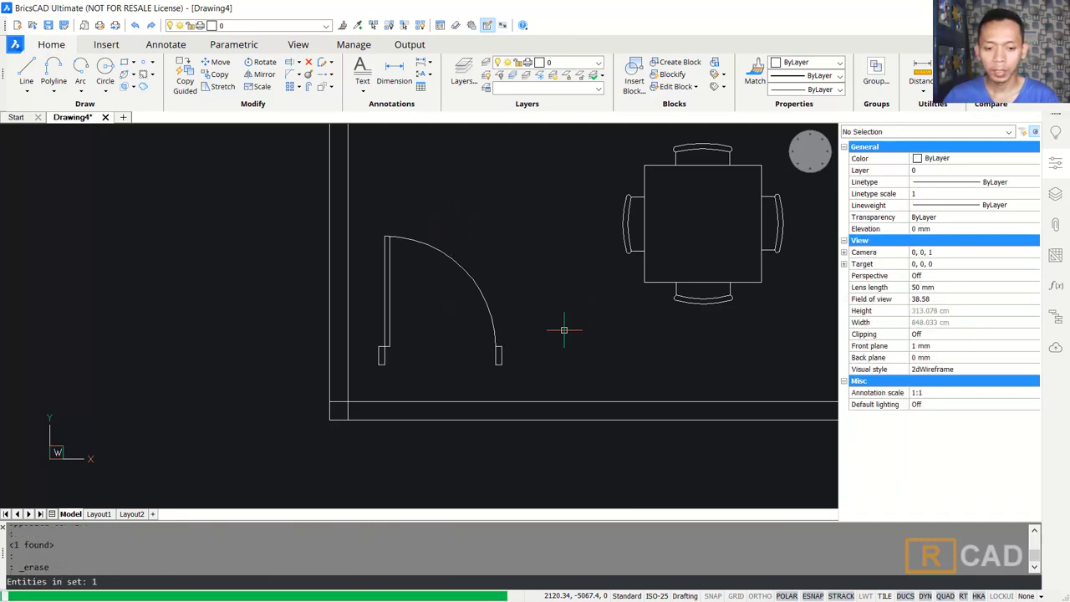
Move the front door by its left jamb's upper outer corner to the lower room's inner lower-left corner.
middle_click_drag(441, 311, 469, 290)
type("m")
key("Return")
left_click(547, 250)
left_click(454, 327)
key("Return")
scroll(392, 334, "up", 3)
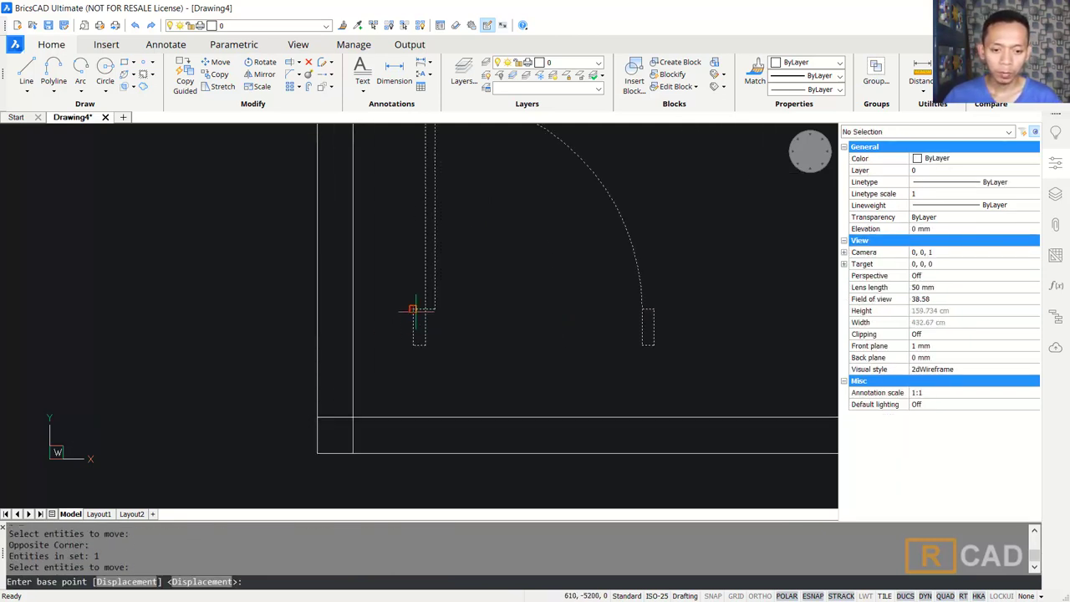
left_click(413, 309)
left_click(352, 418)
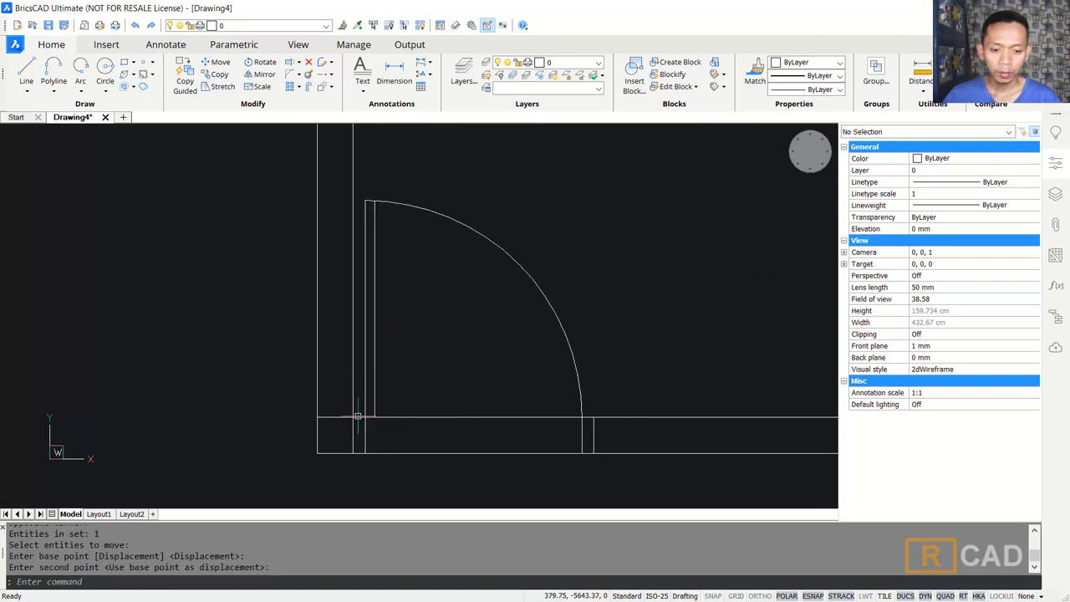
Trim away the inner line of the lower wall across the front door opening, between the door's jambs.
scroll(452, 340, "down", 2)
key("Return")
key("Return")
left_click(488, 374)
left_click(469, 393)
scroll(471, 341, "down", 4)
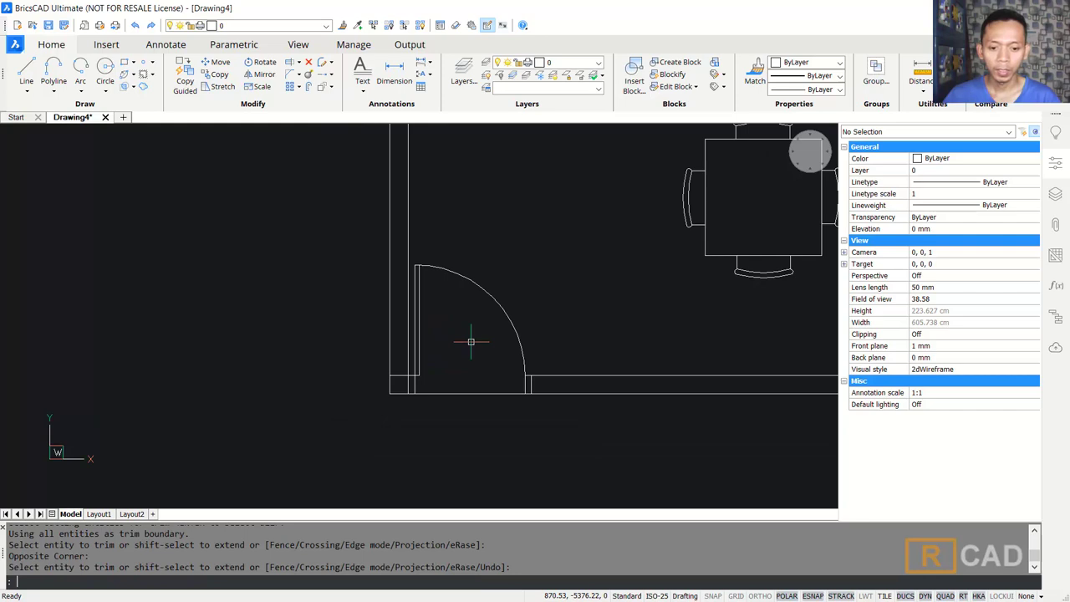
Insert the Door WC.dwg block inside the upper-left room, near its right wall.
type("i")
key("Return")
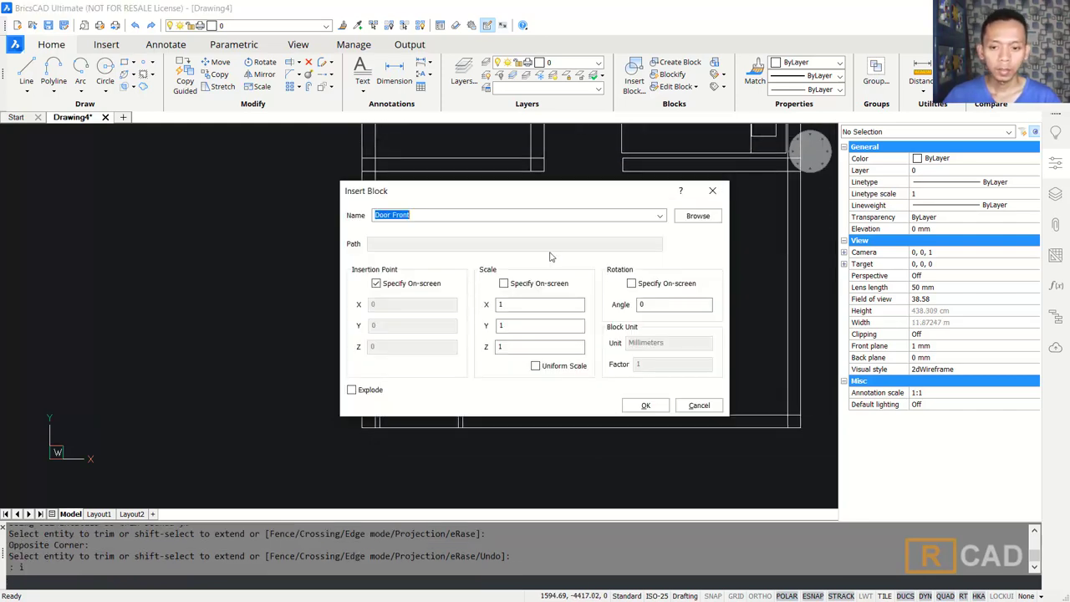
left_click(704, 217)
left_click(301, 121)
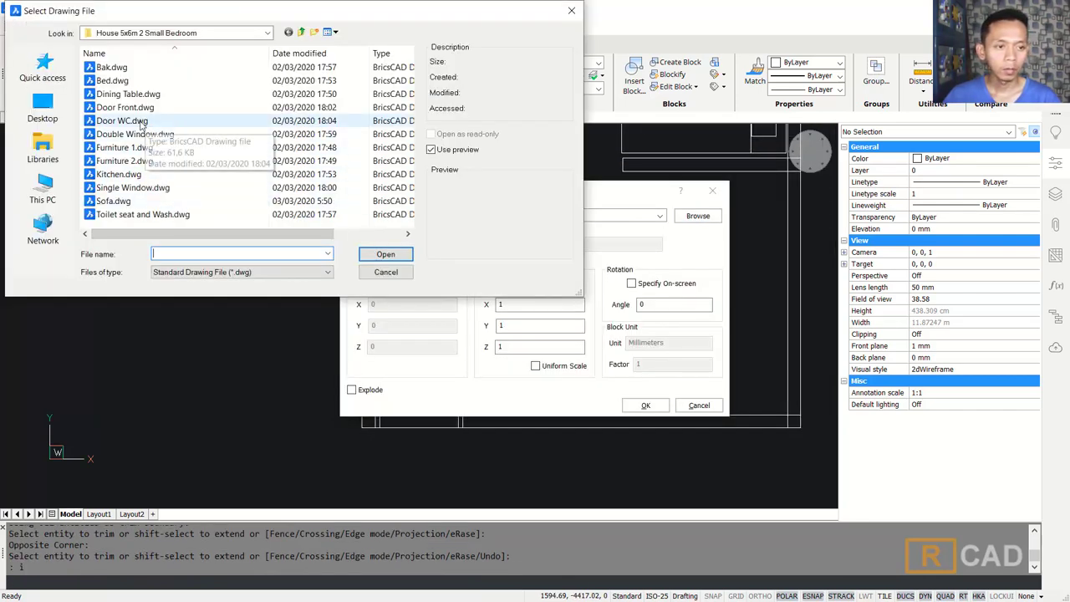
left_click(386, 255)
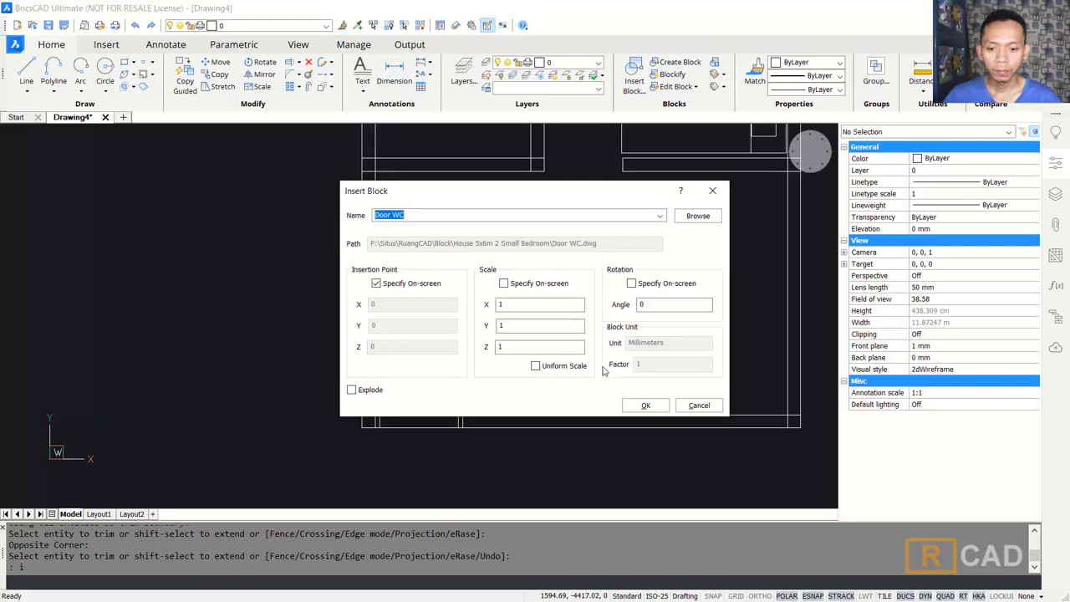
left_click(644, 405)
scroll(489, 266, "down", 3)
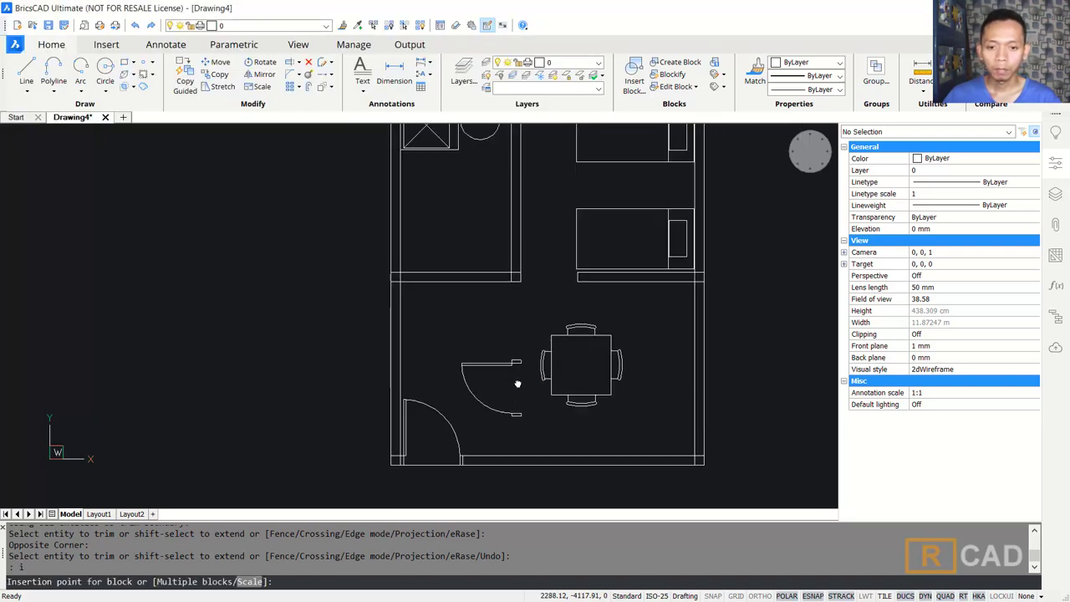
left_click(484, 227)
Mirror the WC door about a horizontal line so its leaf is on the lower side, and delete the original door.
scroll(474, 259, "up", 2)
type("mi")
key("Return")
left_click(504, 208)
left_click(406, 243)
key("Return")
left_click(478, 246)
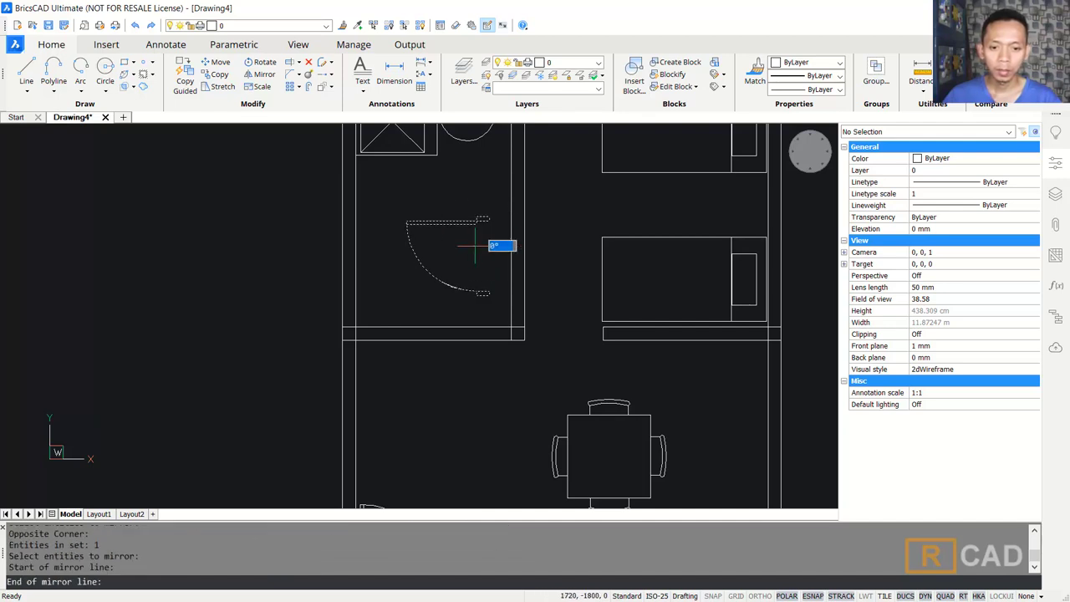
left_click(583, 245)
key("Return")
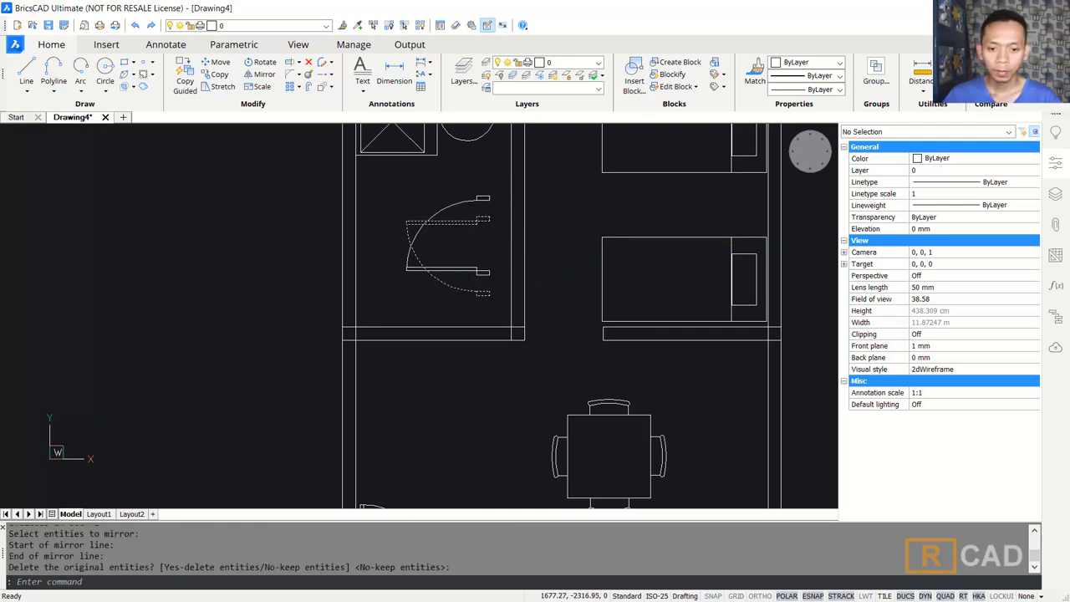
key("Delete")
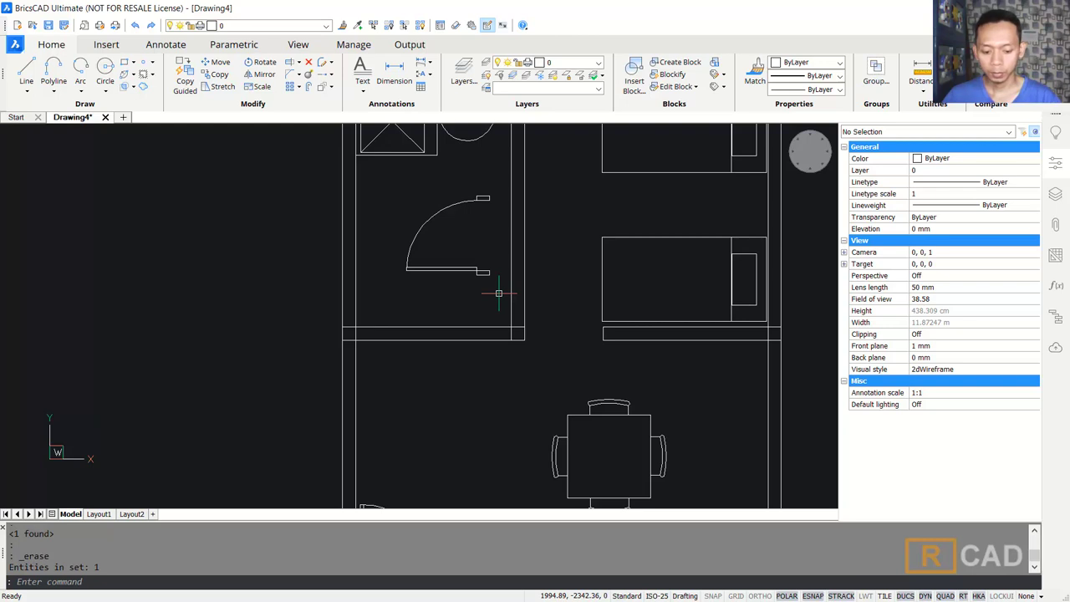
Move the WC door by its lower jamb into the upper-left room's right wall, at the room's inner lower-right corner.
type("m")
key("Return")
left_click(488, 251)
left_click(458, 280)
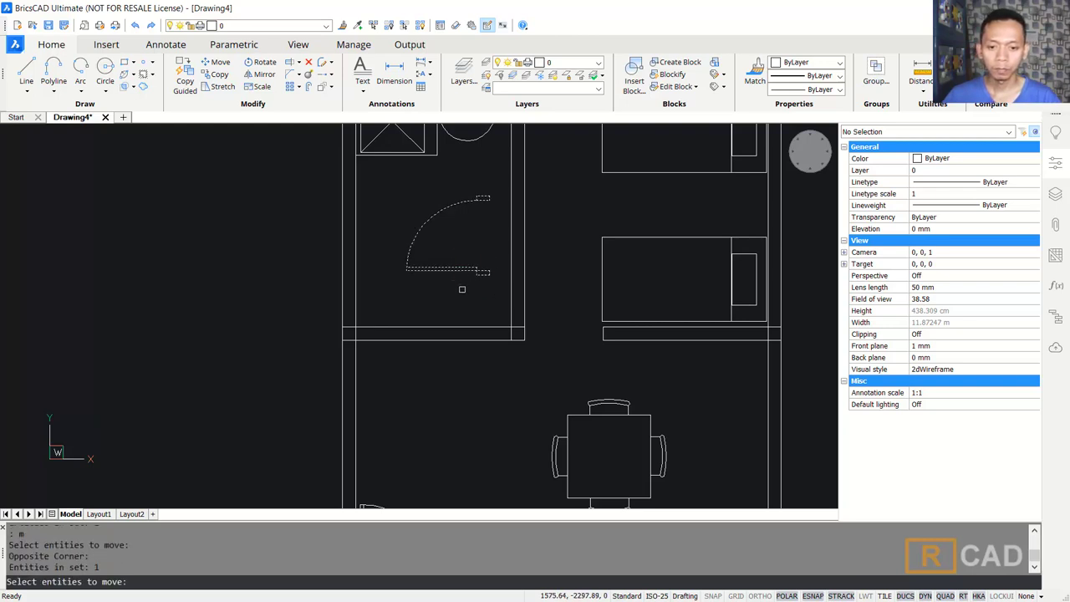
key("Return")
scroll(494, 297, "up", 2)
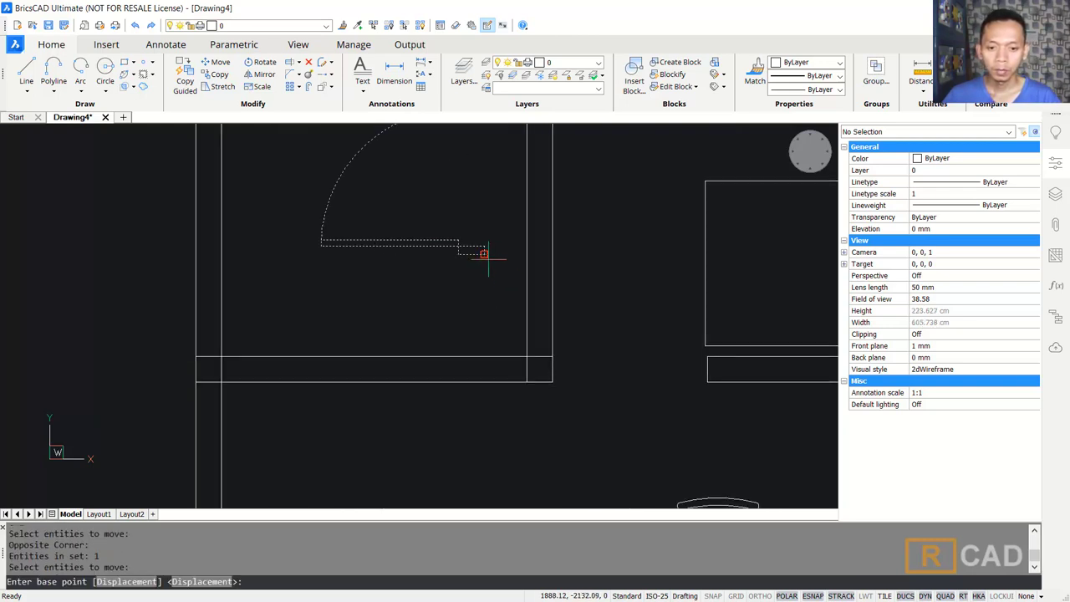
left_click(458, 253)
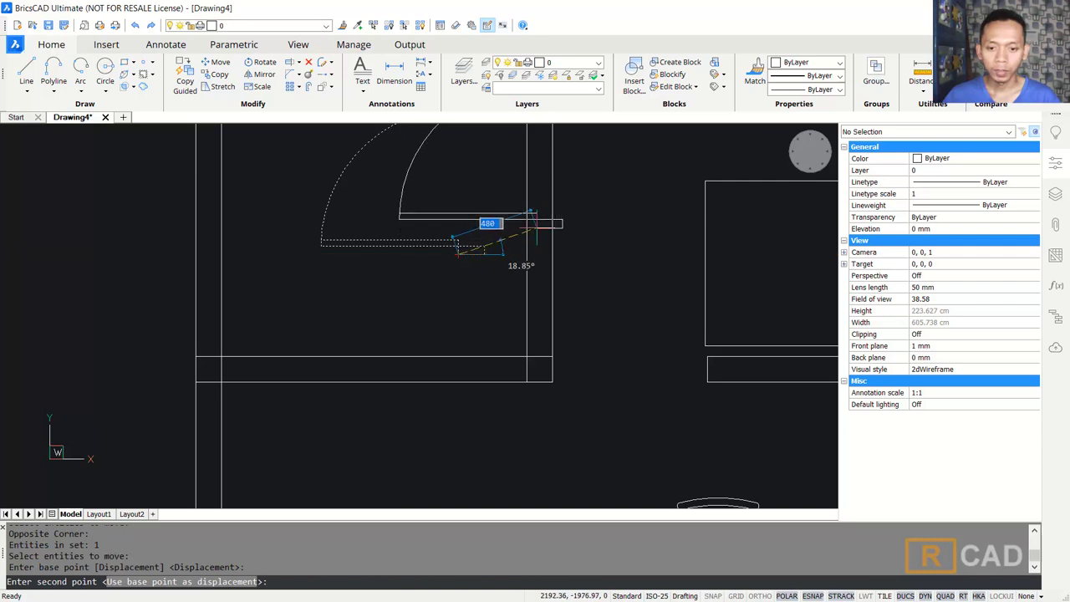
left_click(528, 358)
Move the WC door straight up 850 mm along the right wall of the upper-left room.
scroll(610, 310, "down", 3)
middle_click_drag(617, 310, 550, 333)
type("m")
key("Return")
left_click(477, 310)
left_click(453, 266)
key("Return")
scroll(558, 337, "up", 3)
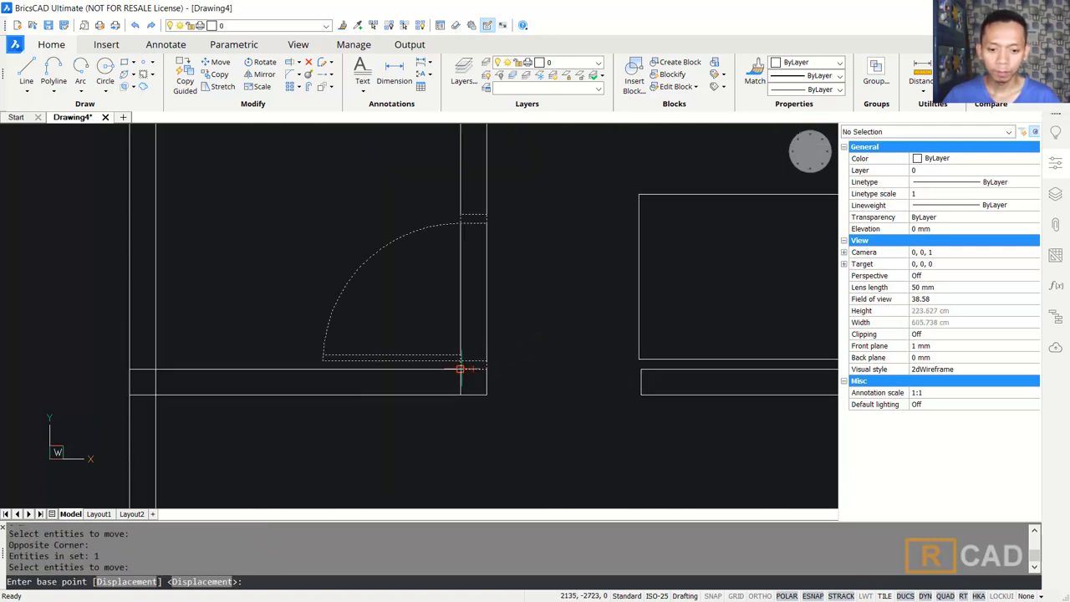
left_click(460, 368)
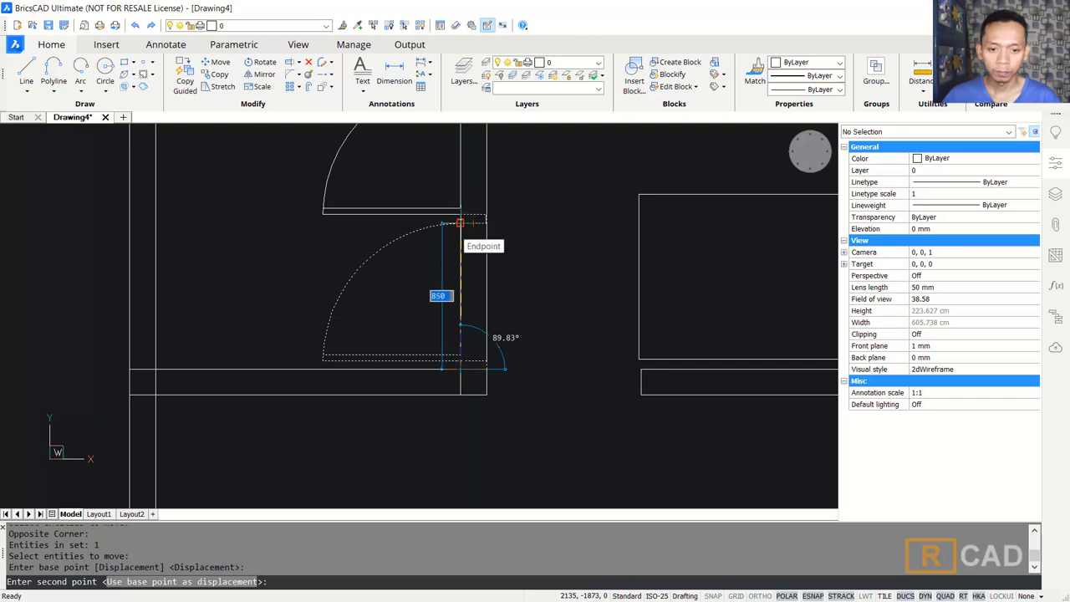
left_click(459, 223)
Insert the Double Window.dwg block outside the house, just below the lower wall.
scroll(544, 298, "down", 3)
middle_click_drag(544, 299, 539, 320)
scroll(540, 310, "down", 3)
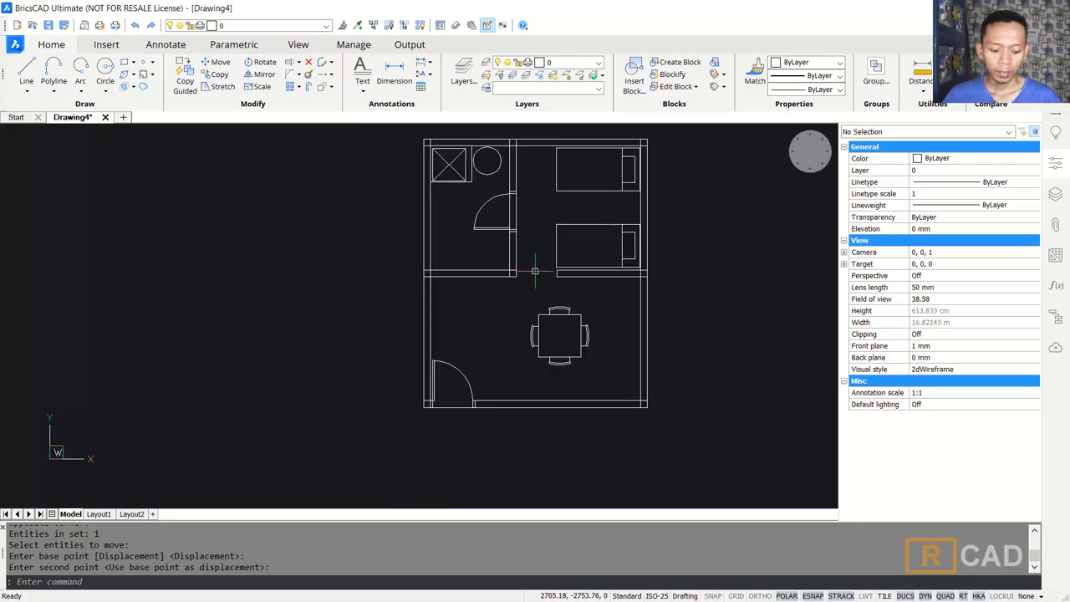
type("i")
key("Return")
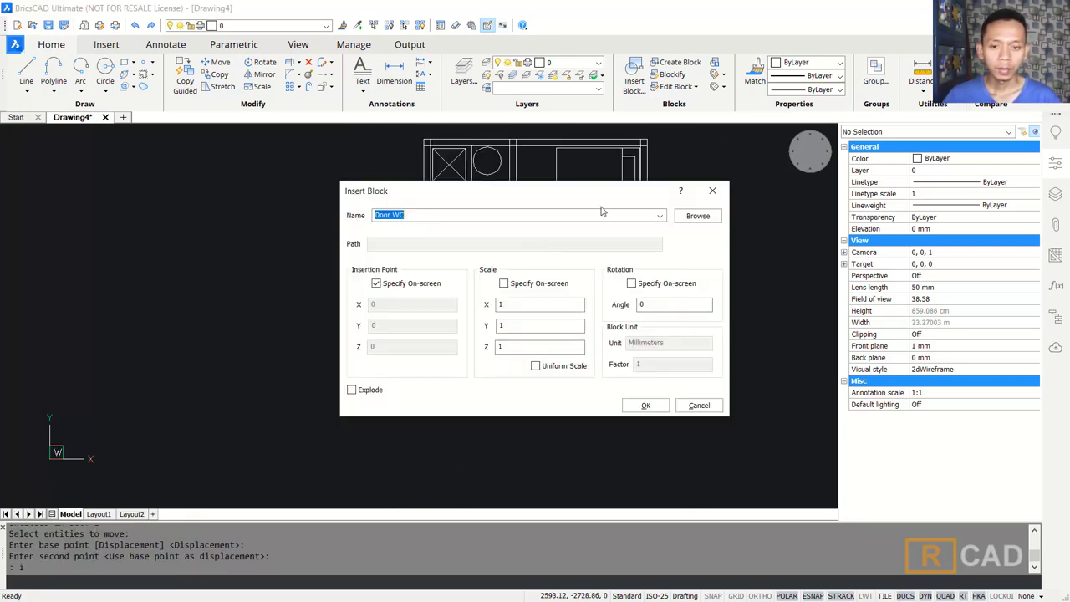
left_click(698, 216)
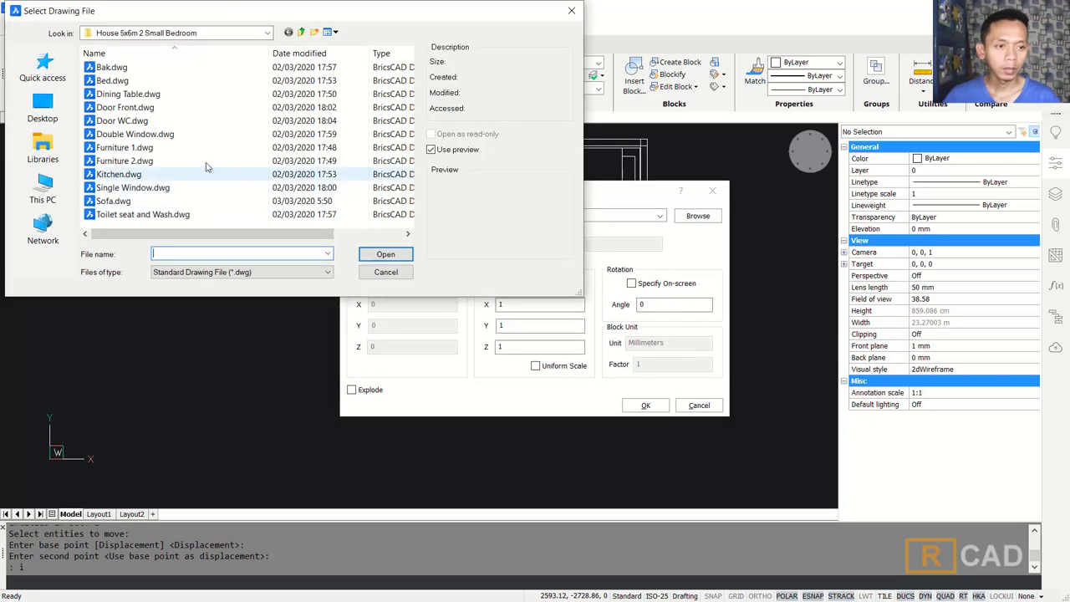
left_click(133, 134)
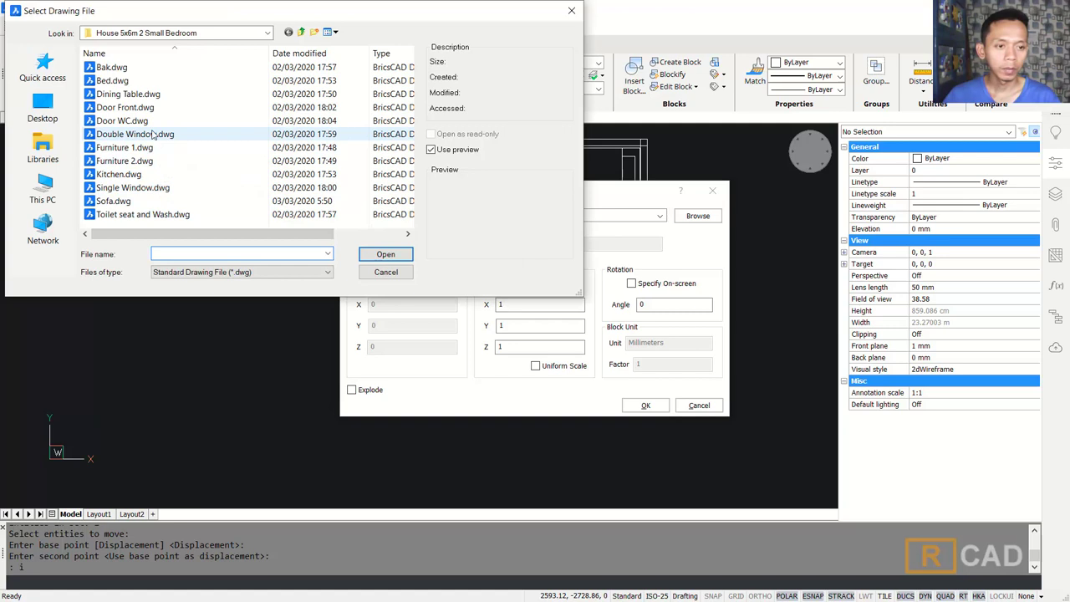
left_click(386, 254)
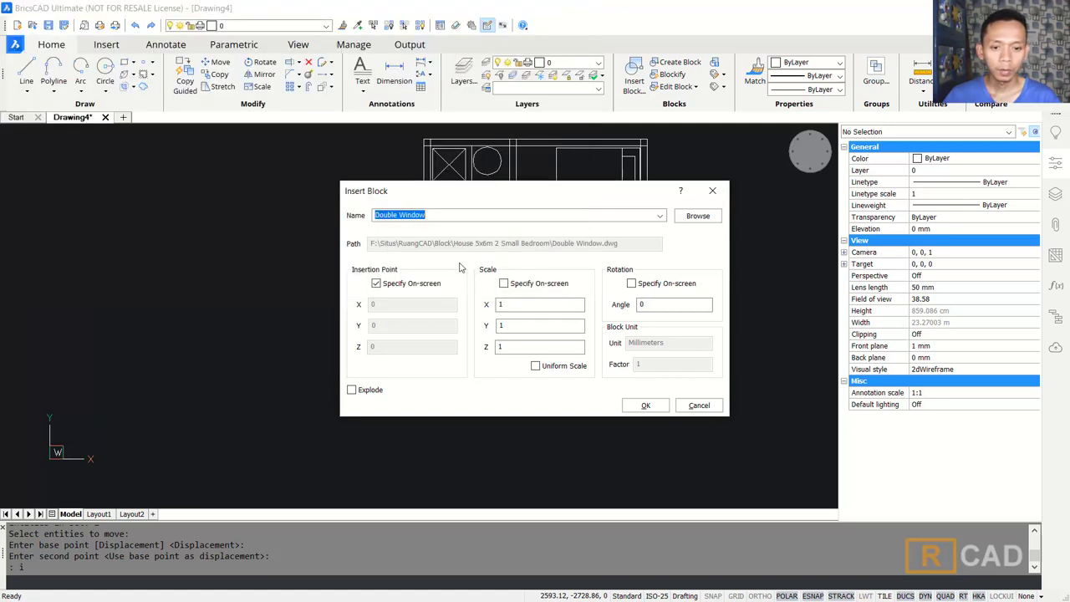
left_click(646, 405)
scroll(468, 334, "up", 4)
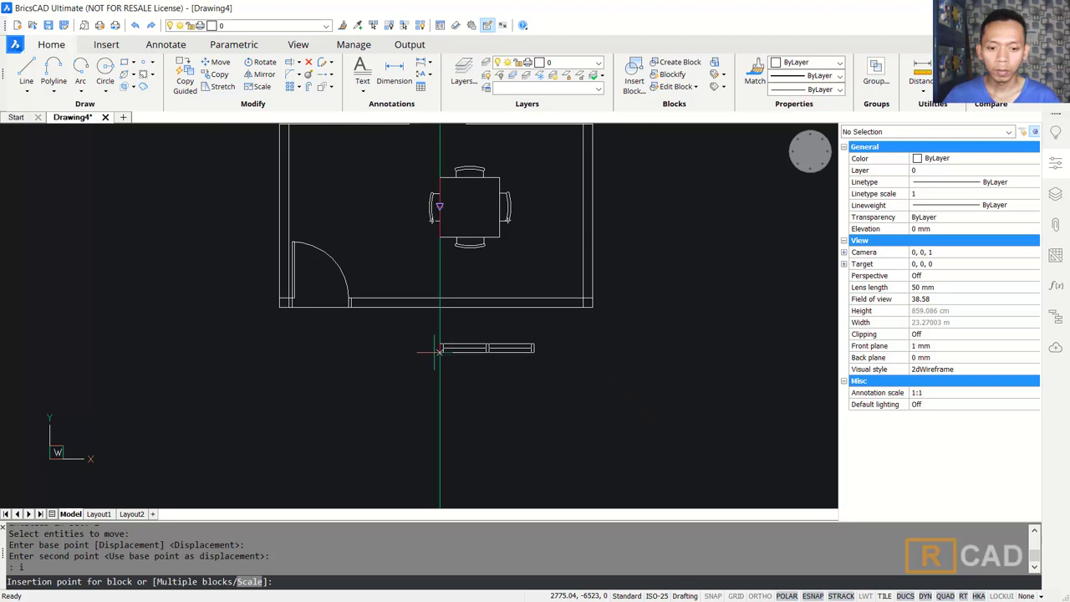
left_click(441, 342)
Move the double window by its upper edge's midpoint into the lower wall, centred between the front door's jamb and the house's lower-right corner.
scroll(492, 326, "up", 2)
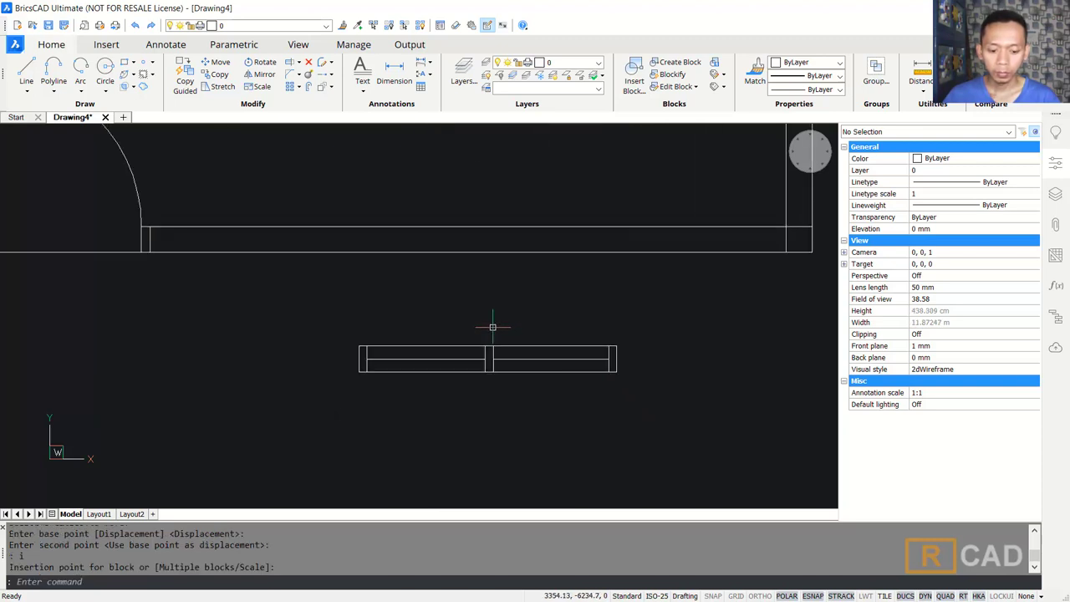
type("m")
key("Return")
scroll(495, 326, "up", 2)
left_click(489, 363)
key("Return")
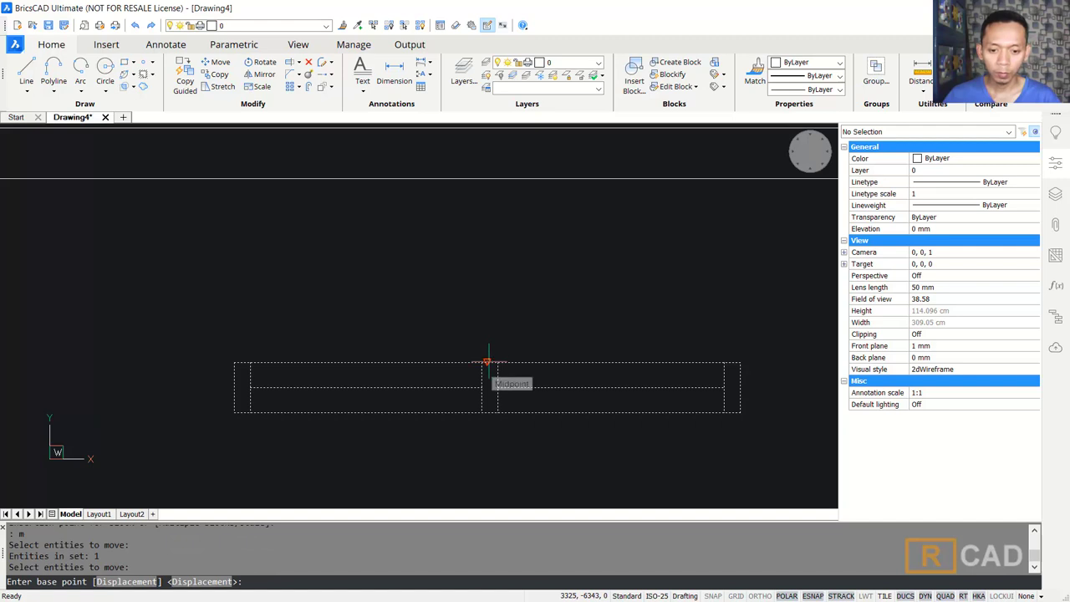
left_click(489, 362)
scroll(490, 362, "down", 5)
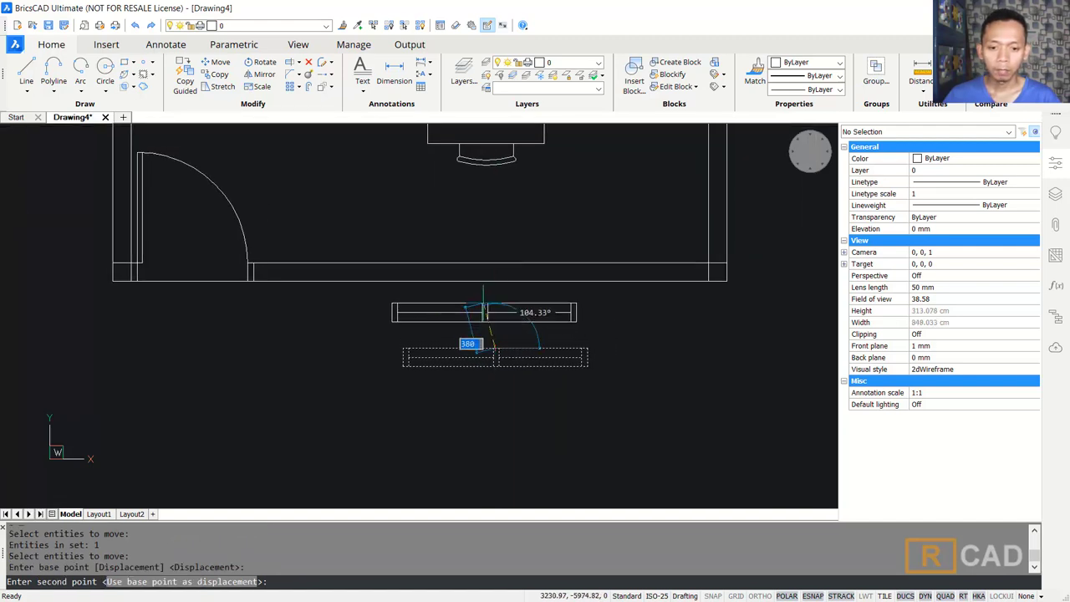
right_click(485, 299, "shift")
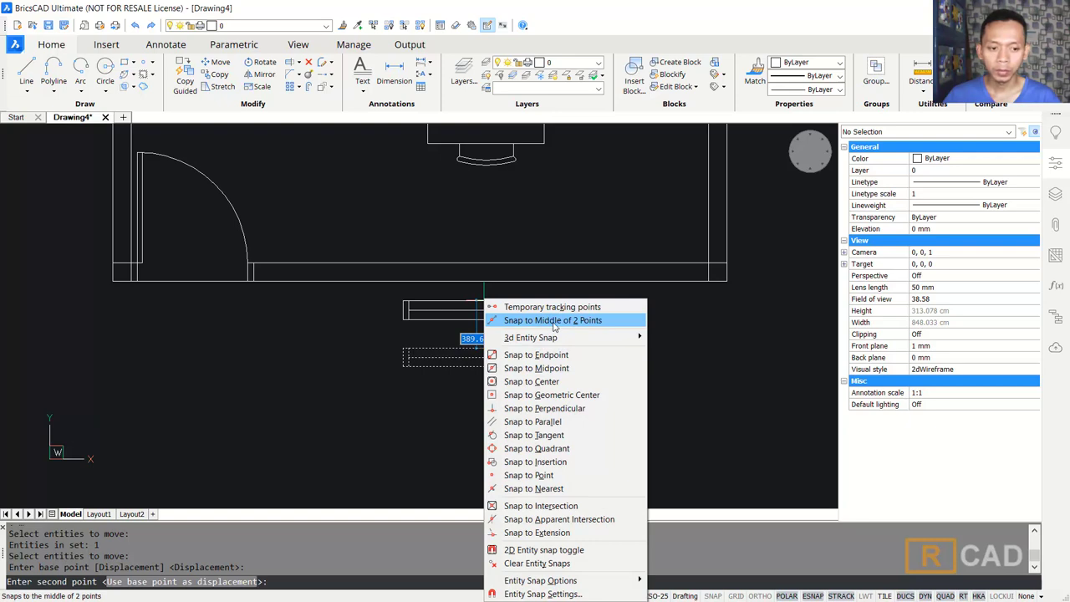
left_click(553, 320)
scroll(246, 258, "up", 5)
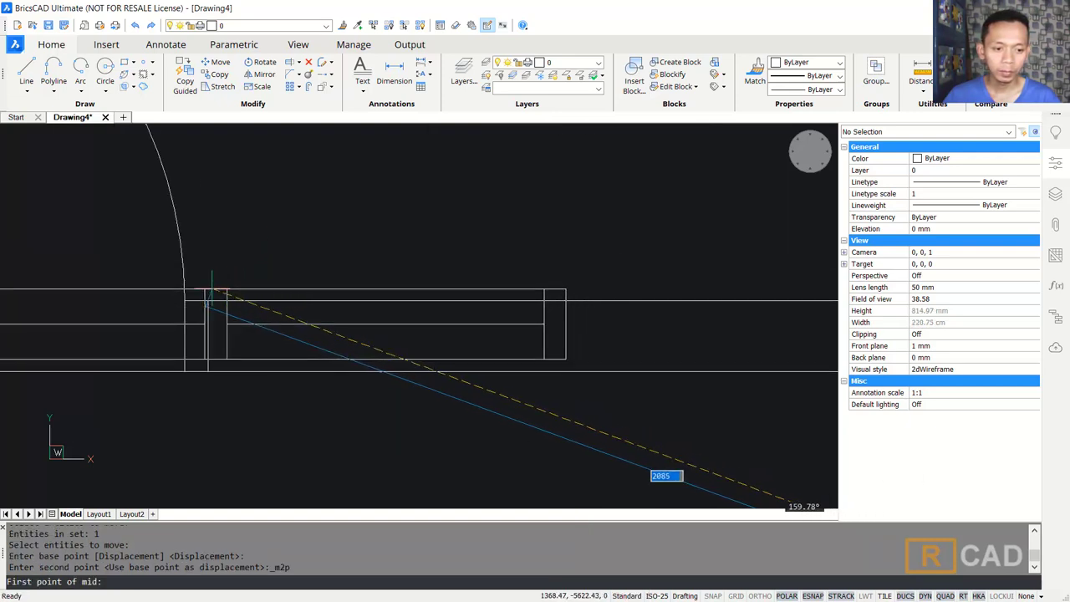
left_click(214, 292)
scroll(439, 272, "down", 5)
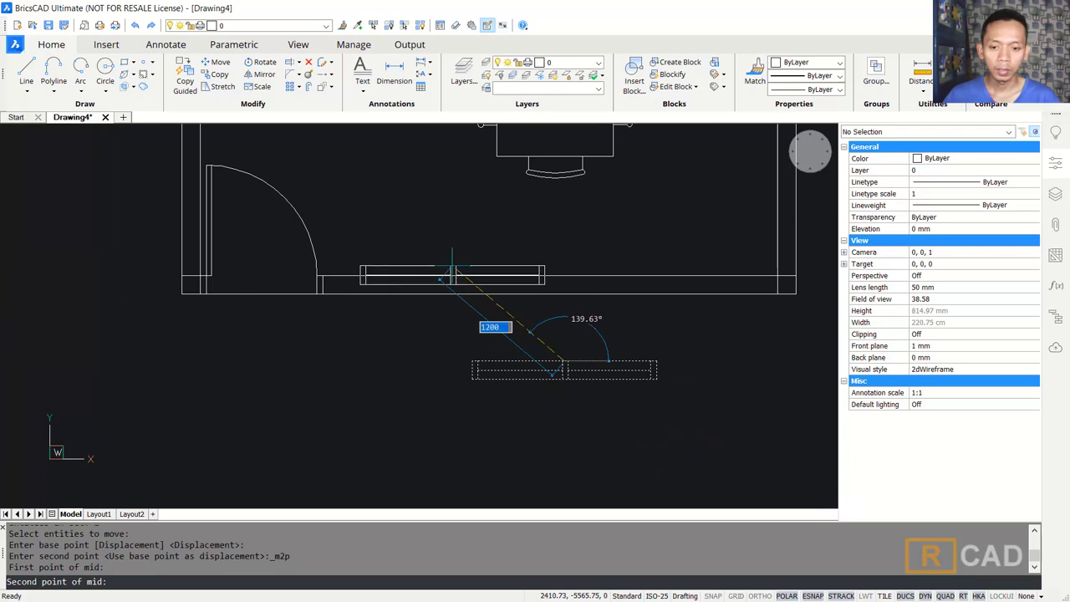
middle_click_drag(439, 272, 269, 277)
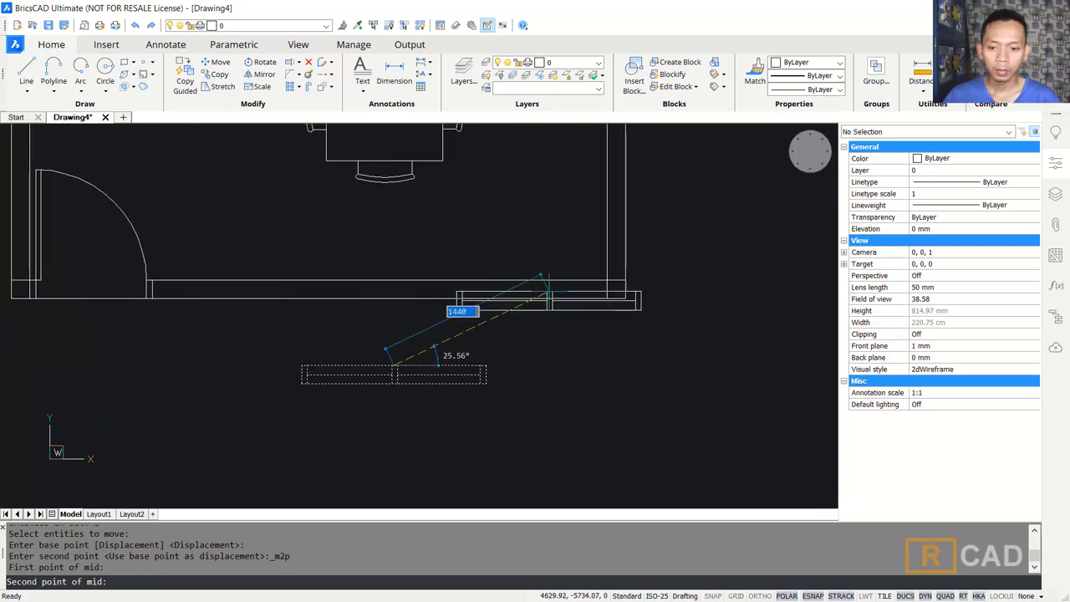
left_click(625, 281)
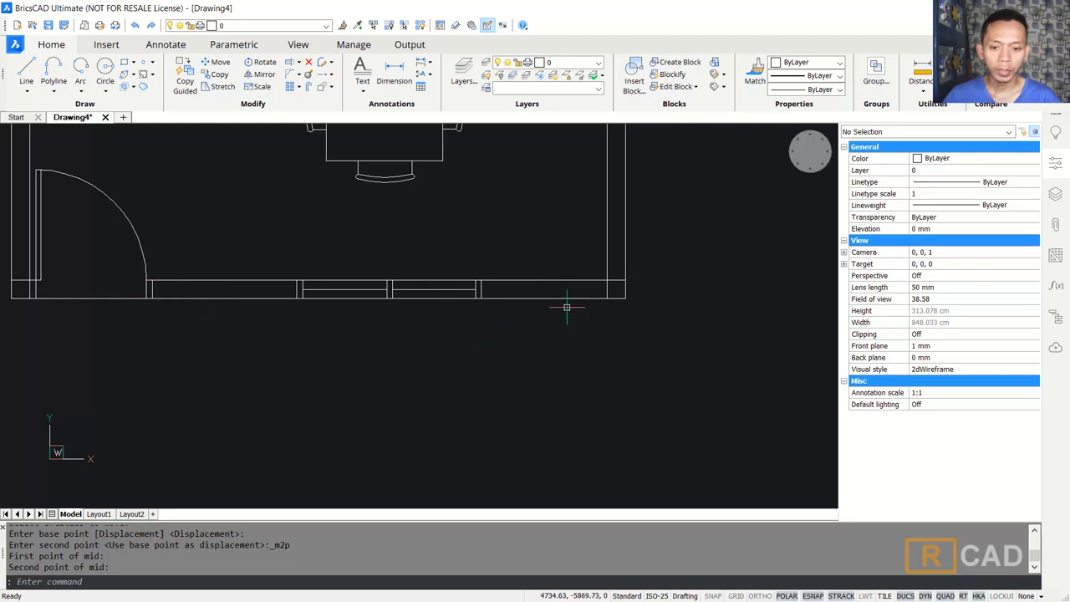
Insert the Furniture 1.dwg block beside the front door, just above the lower wall.
scroll(602, 311, "down", 4)
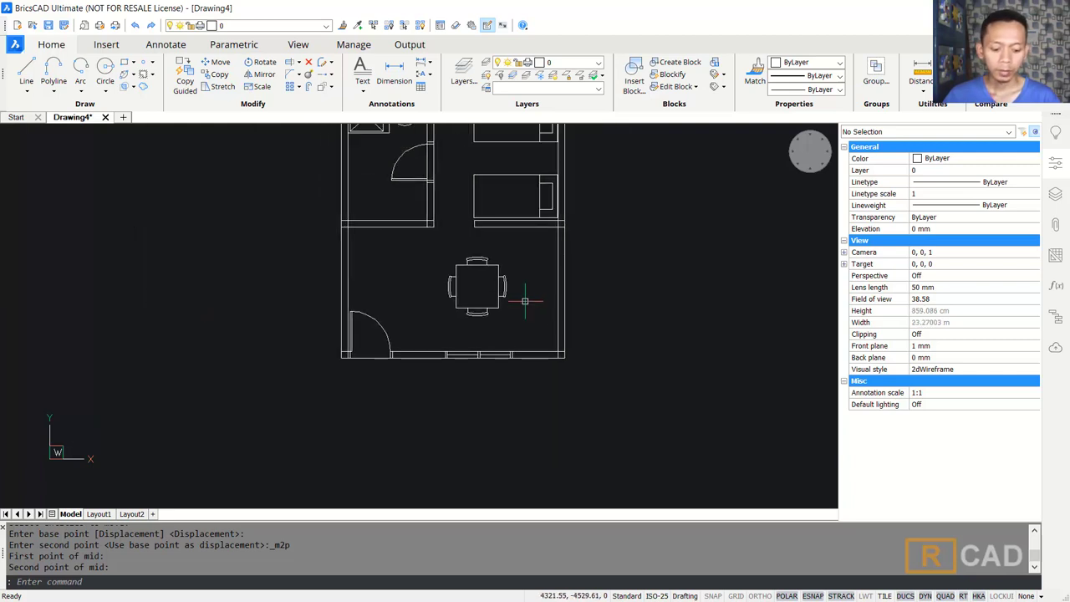
type("i")
key("Return")
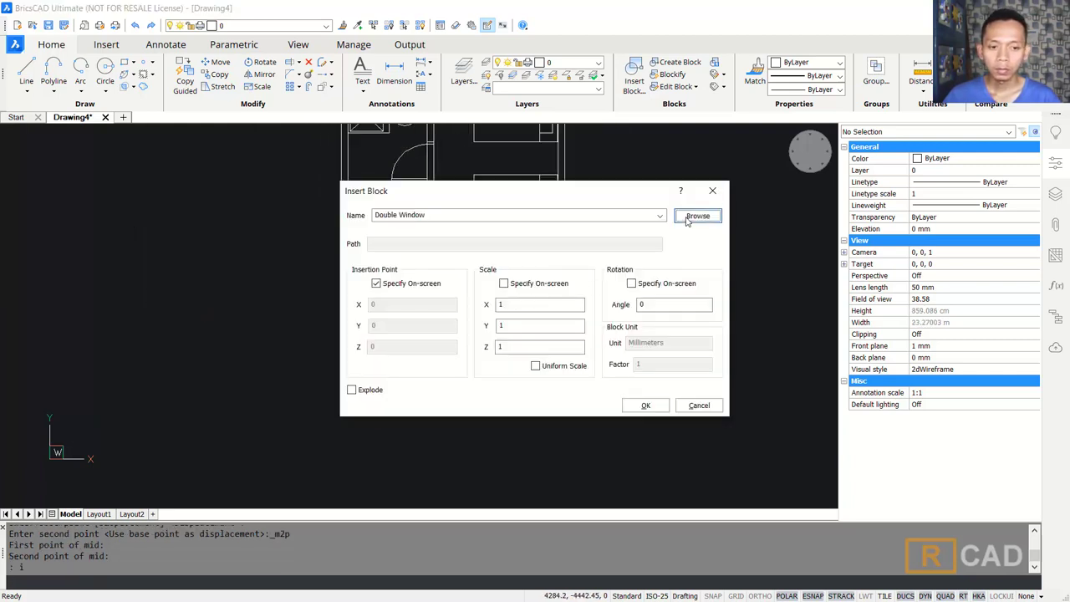
left_click(694, 216)
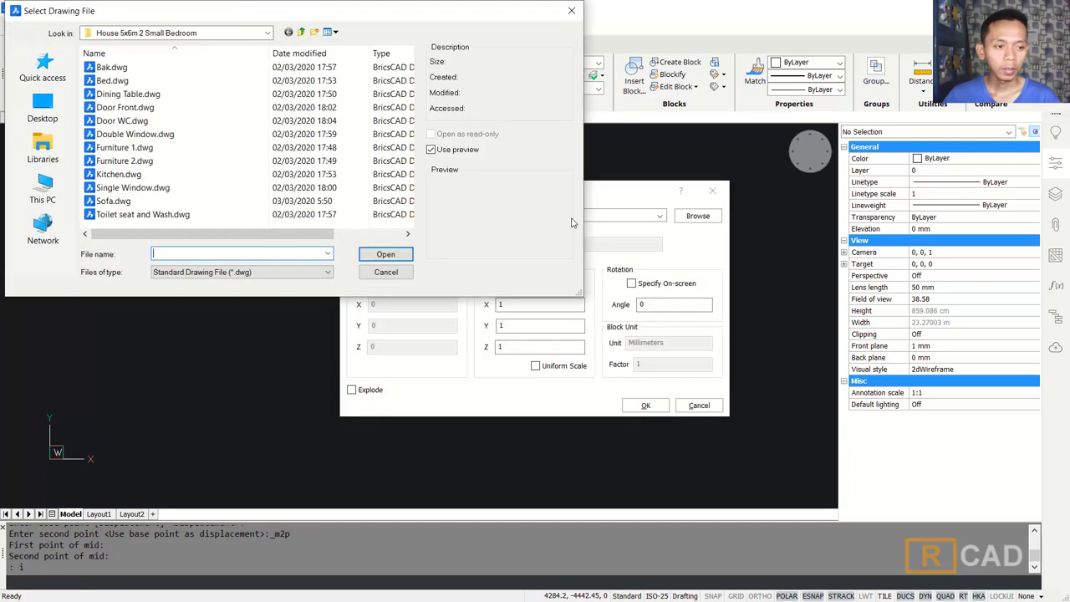
left_click(142, 148)
left_click(380, 256)
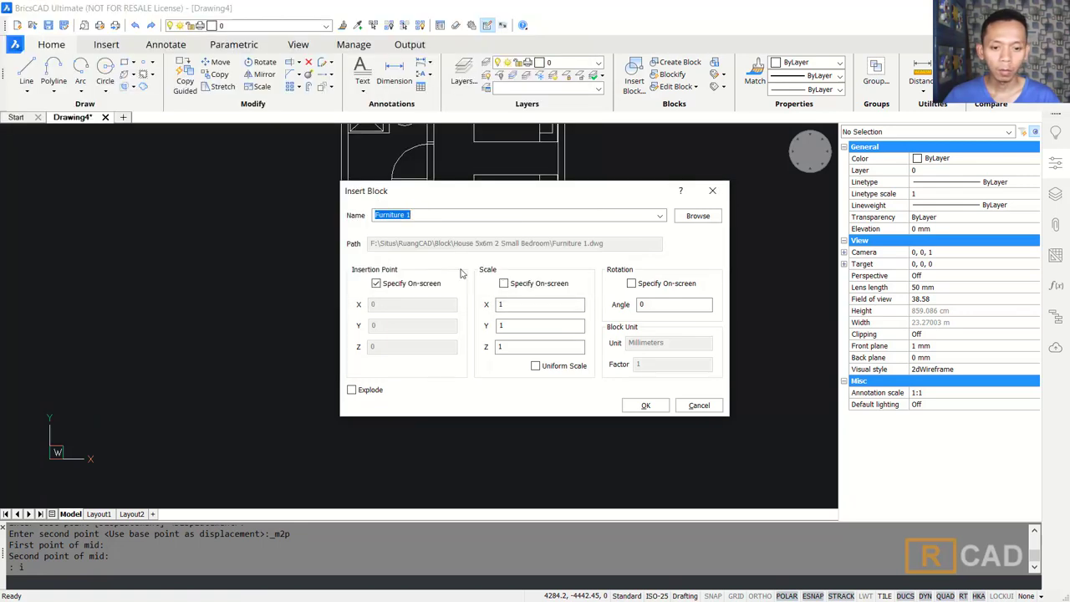
left_click(646, 407)
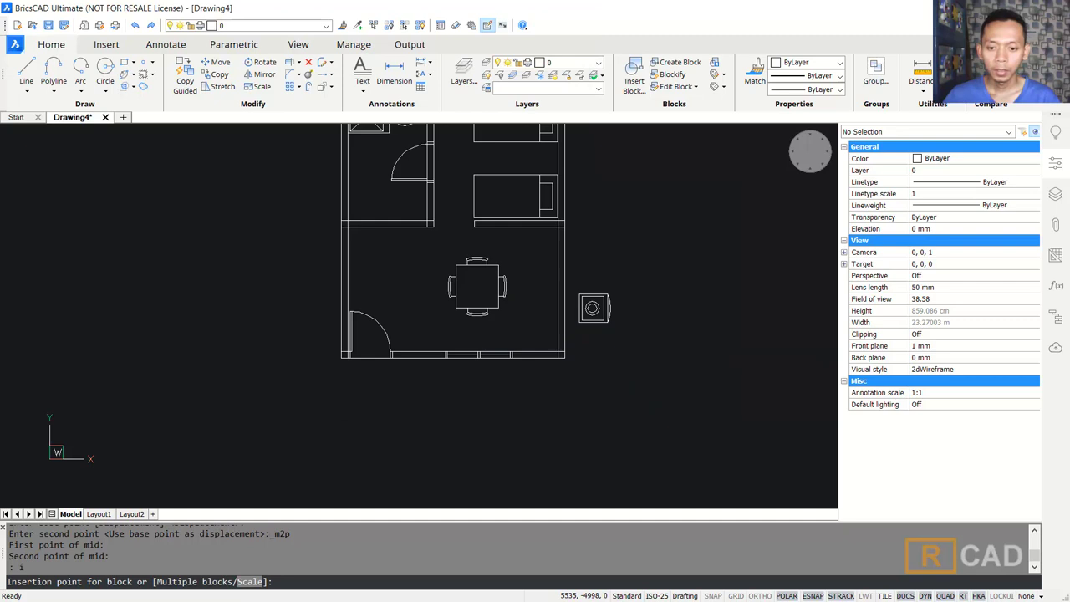
scroll(581, 323, "up", 8)
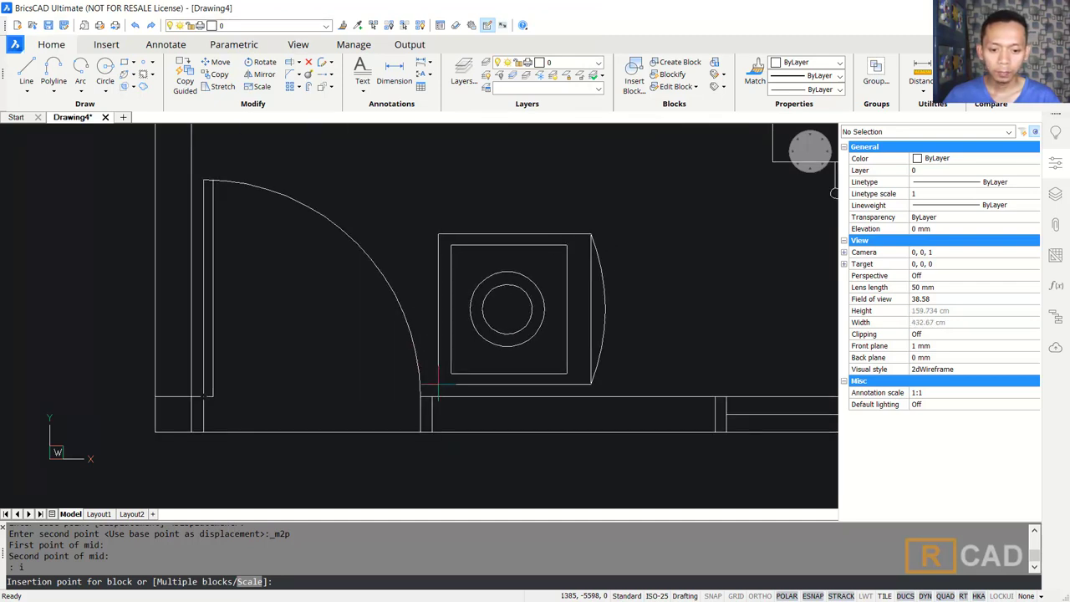
left_click(438, 386)
Insert the Furniture 2.dwg block to the right of the first furniture piece, just above the lower wall.
scroll(470, 301, "down", 5)
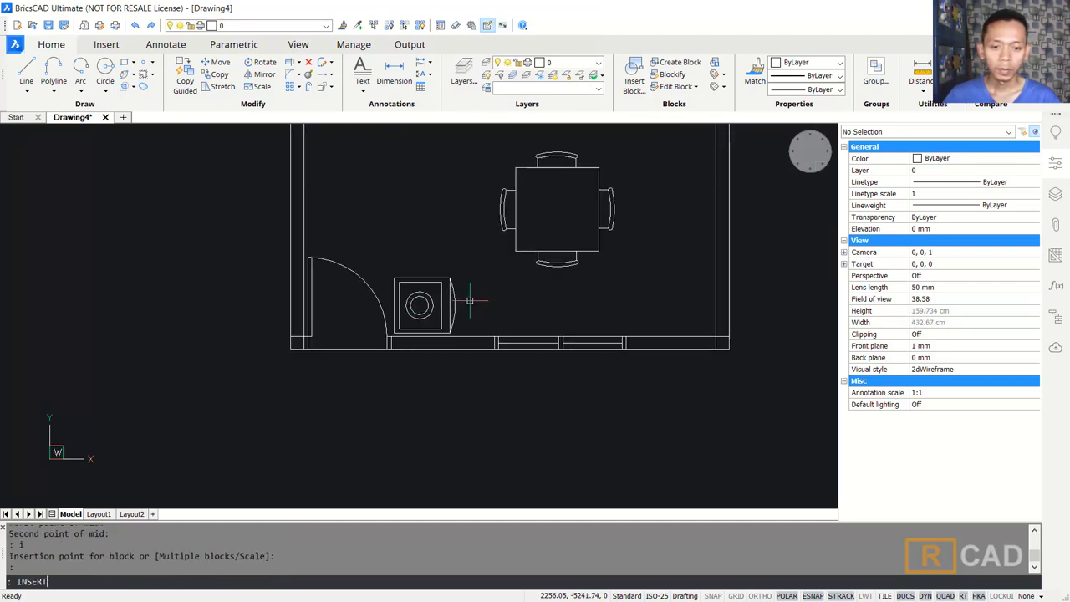
key("Return")
left_click(697, 216)
left_click(125, 161)
left_click(410, 254)
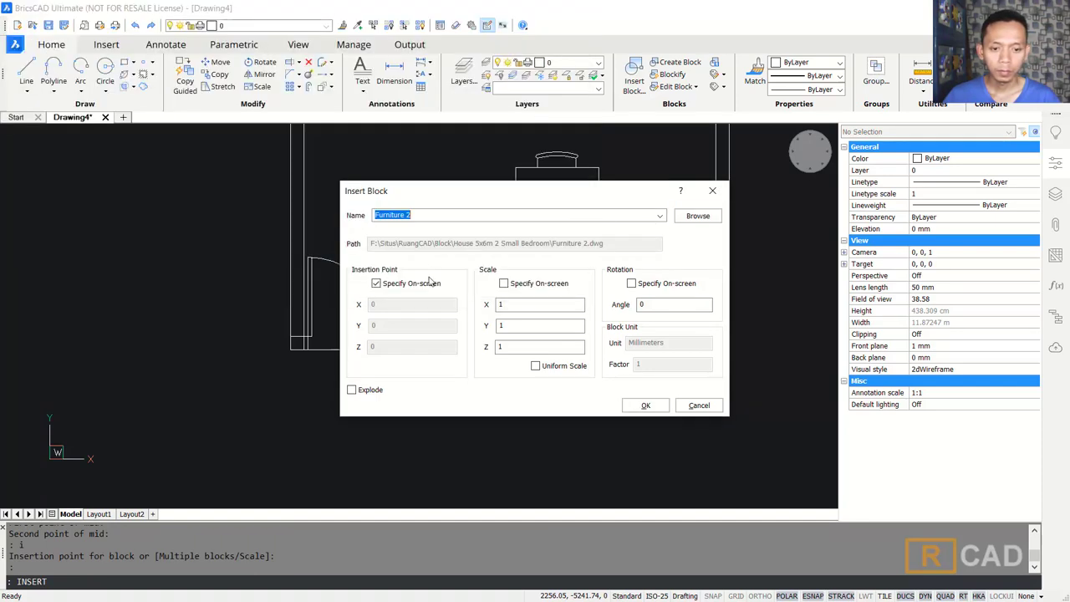
left_click(643, 407)
scroll(429, 309, "up", 5)
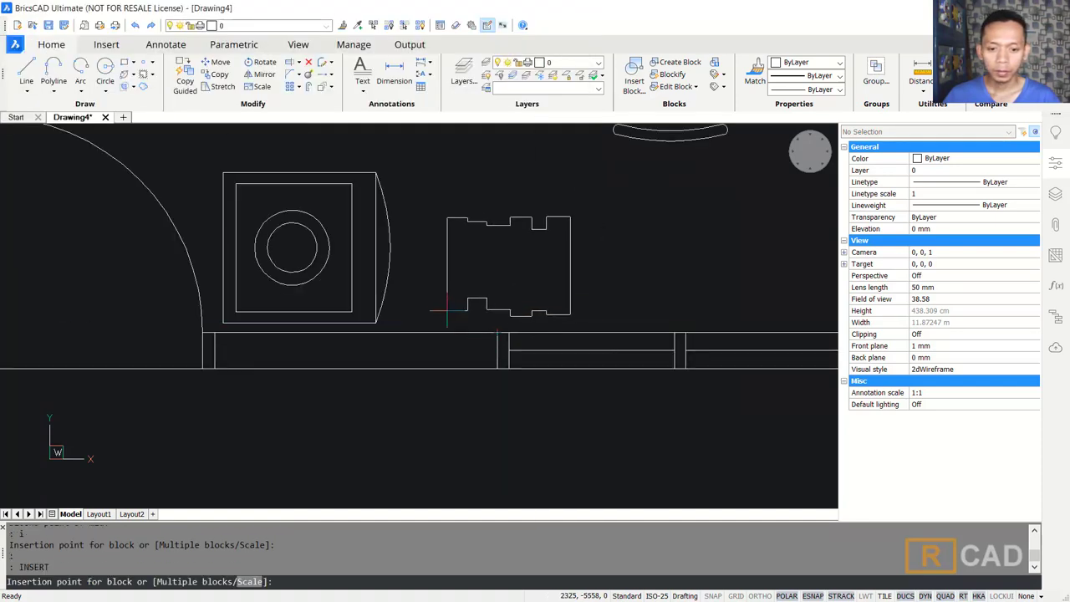
left_click(429, 301)
Insert the Kitchen.dwg block against the right wall, at the inner lower-right corner of the dining room.
scroll(429, 301, "down", 5)
key("Return")
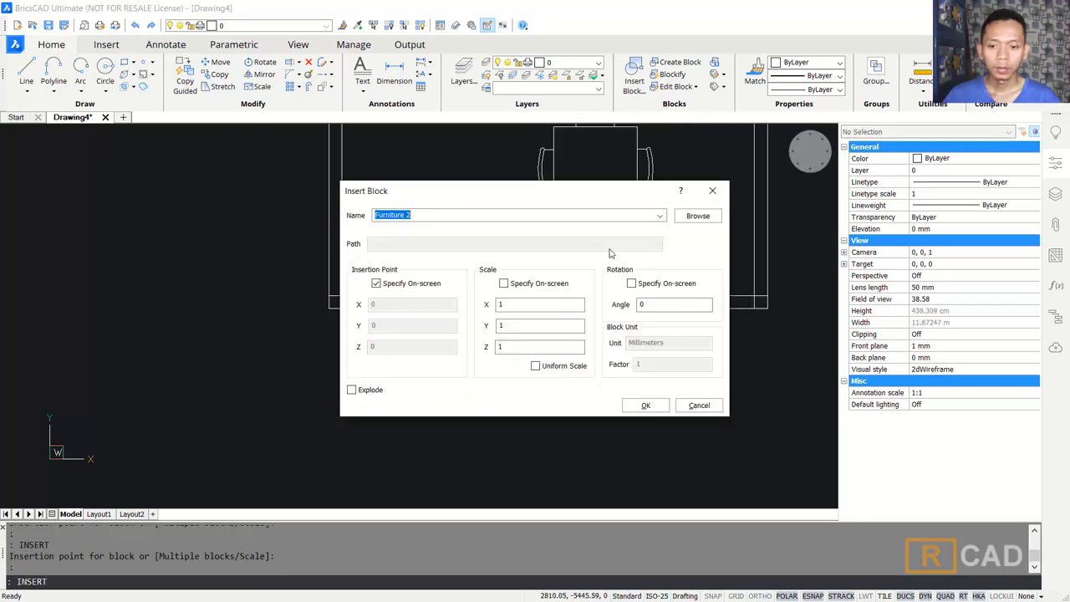
left_click(698, 217)
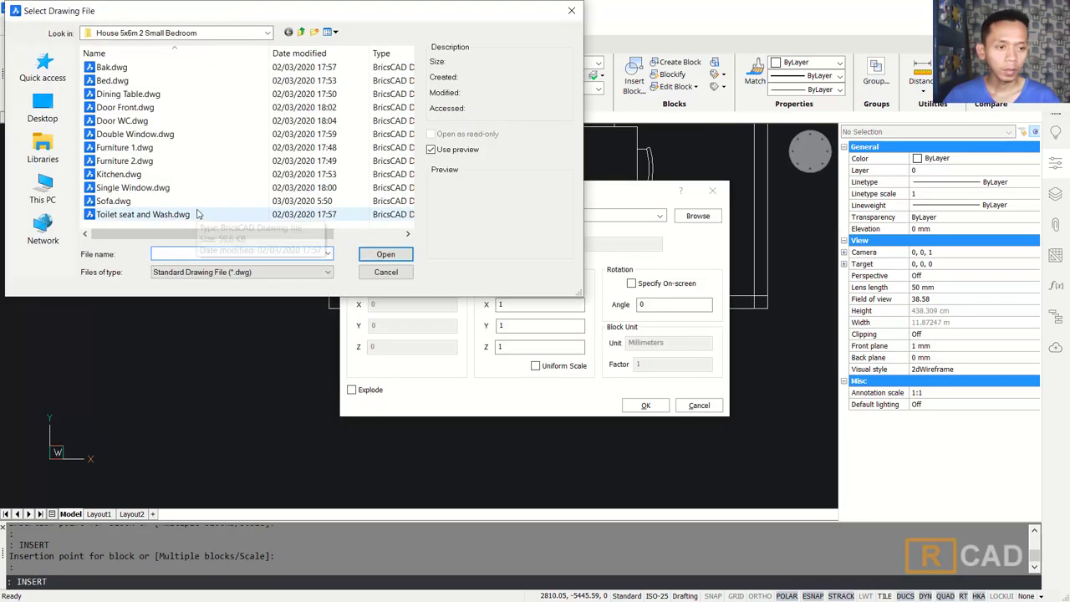
left_click(138, 174)
left_click(385, 254)
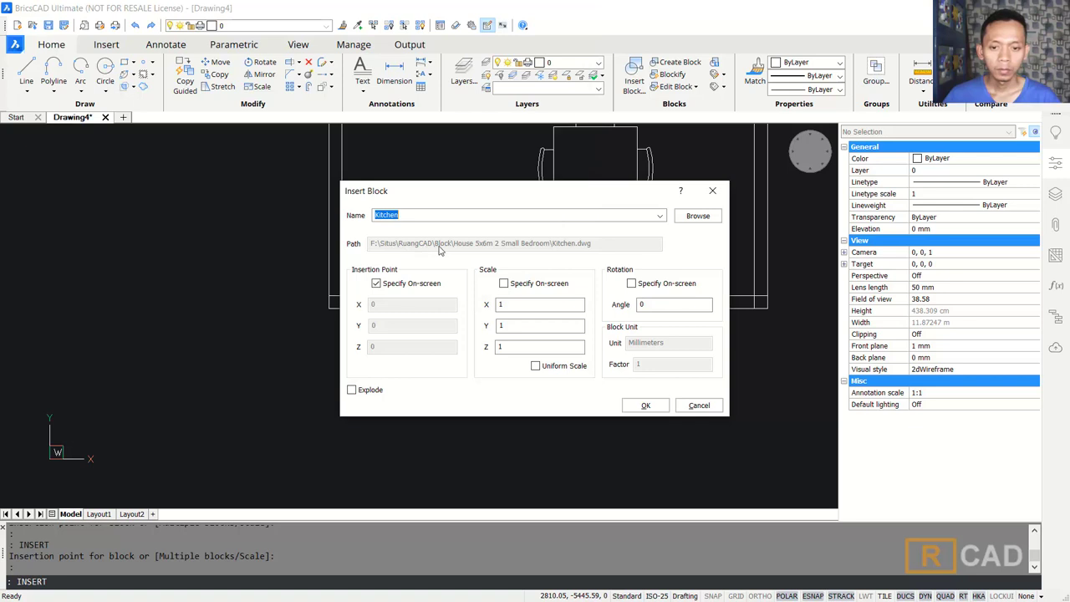
left_click(645, 407)
scroll(476, 308, "up", 5)
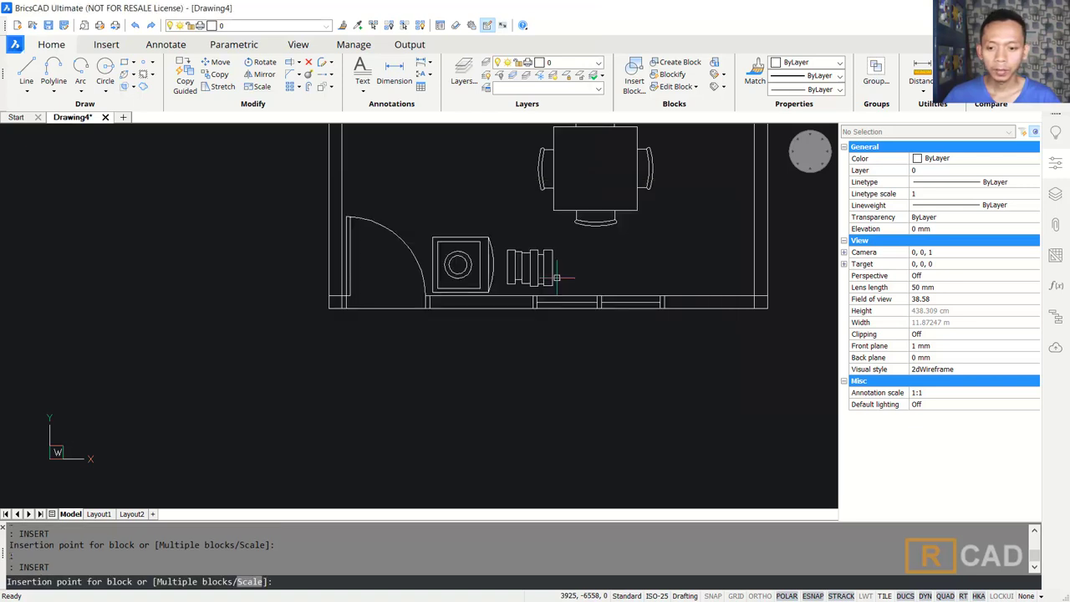
scroll(493, 335, "down", 3)
left_click(501, 326)
Insert the Single Window.dwg block outside the house, to the right of the kitchen wall.
scroll(501, 326, "down", 5)
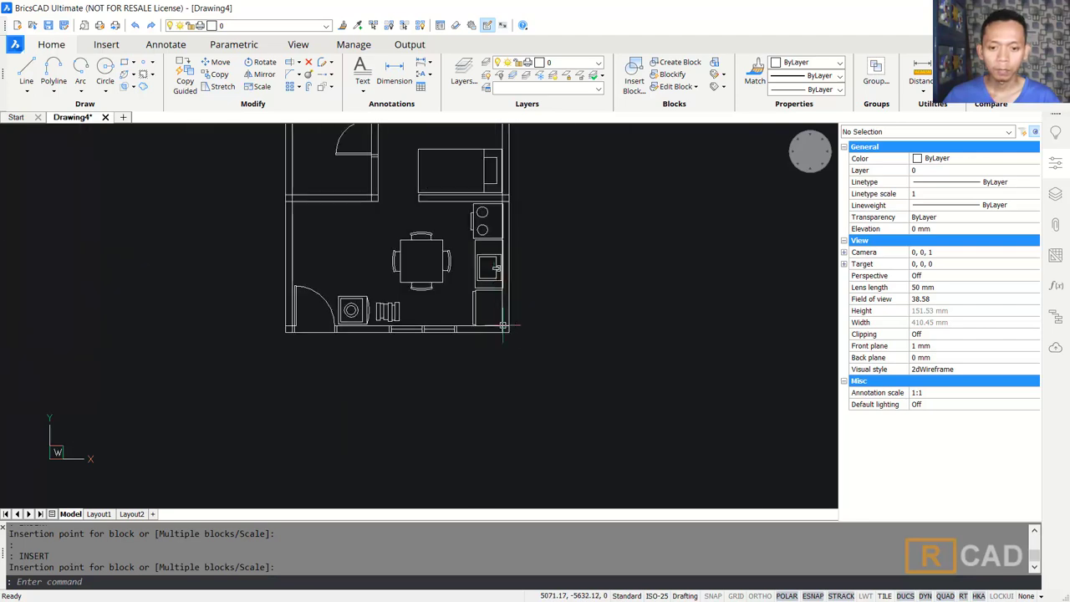
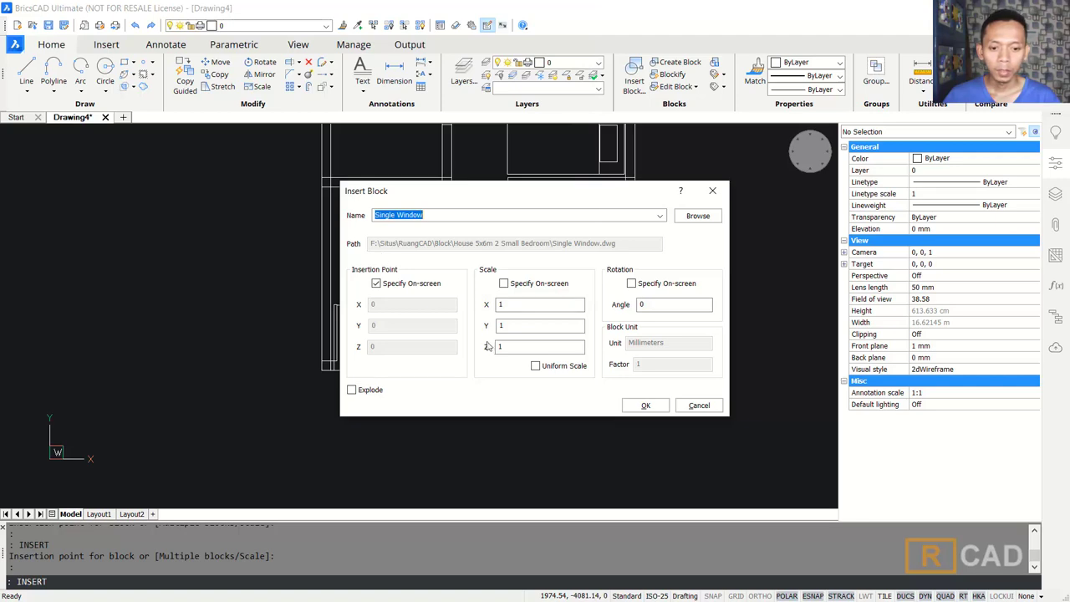
left_click(653, 408)
scroll(660, 342, "up", 3)
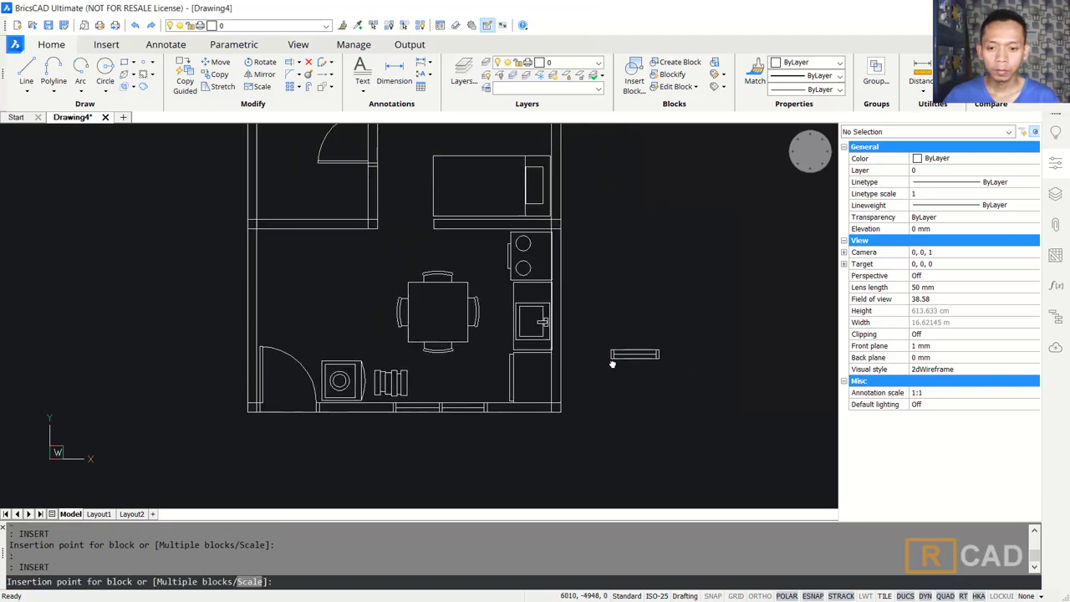
scroll(593, 326, "up", 2)
left_click(592, 319)
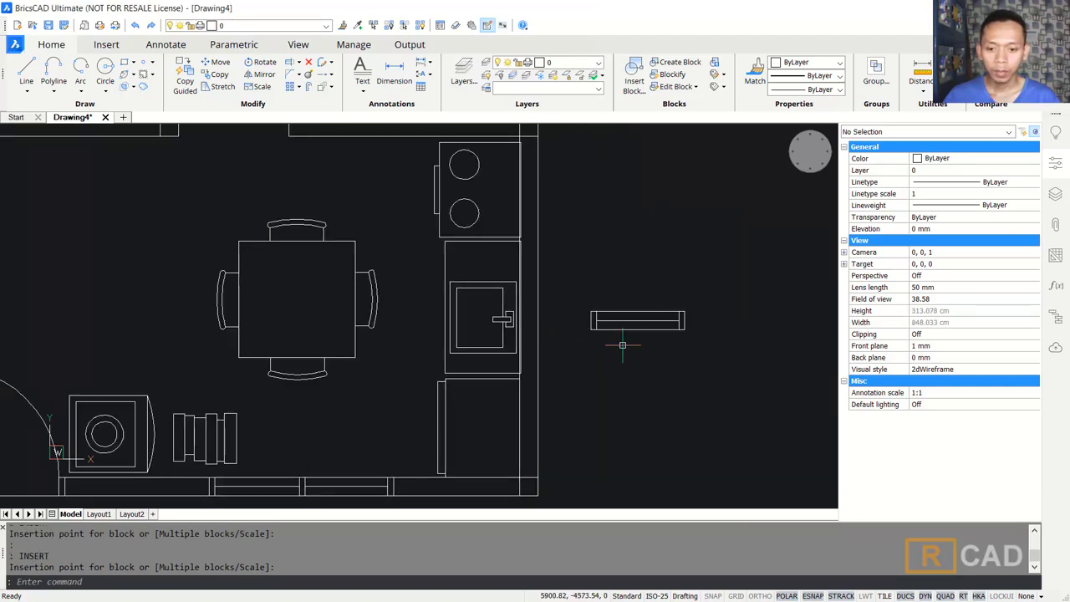
Rotate the single window about its middle so that it stands vertically.
scroll(607, 352, "down", 1)
type("ro")
key("Return")
left_click(637, 269)
left_click(552, 296)
left_click(597, 287)
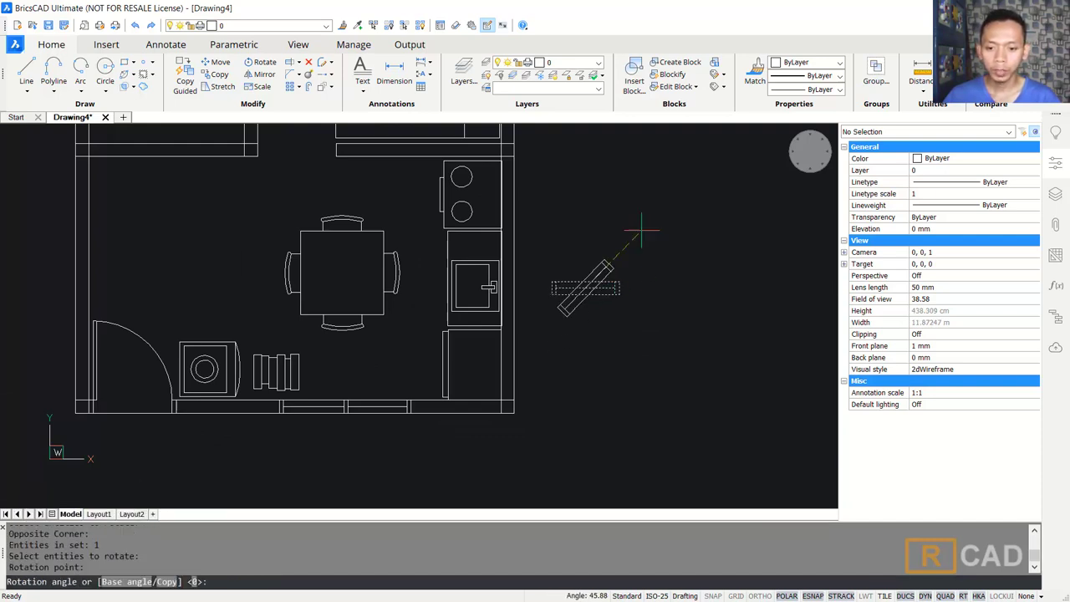
left_click(581, 217)
Copy the single window by its right edge's midpoint into the right wall, centred between the house's lower-right corner and the bedroom partition.
type("co")
key("Return")
left_click(622, 224)
left_click(570, 330)
key("Return")
scroll(584, 316, "up", 3)
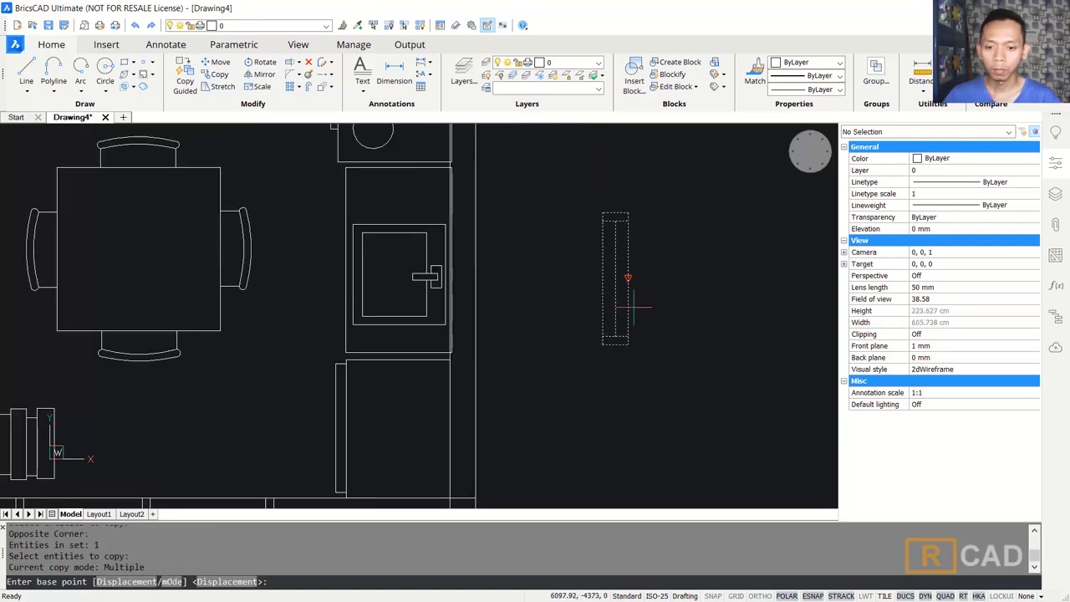
left_click(627, 277)
scroll(626, 292, "down", 3)
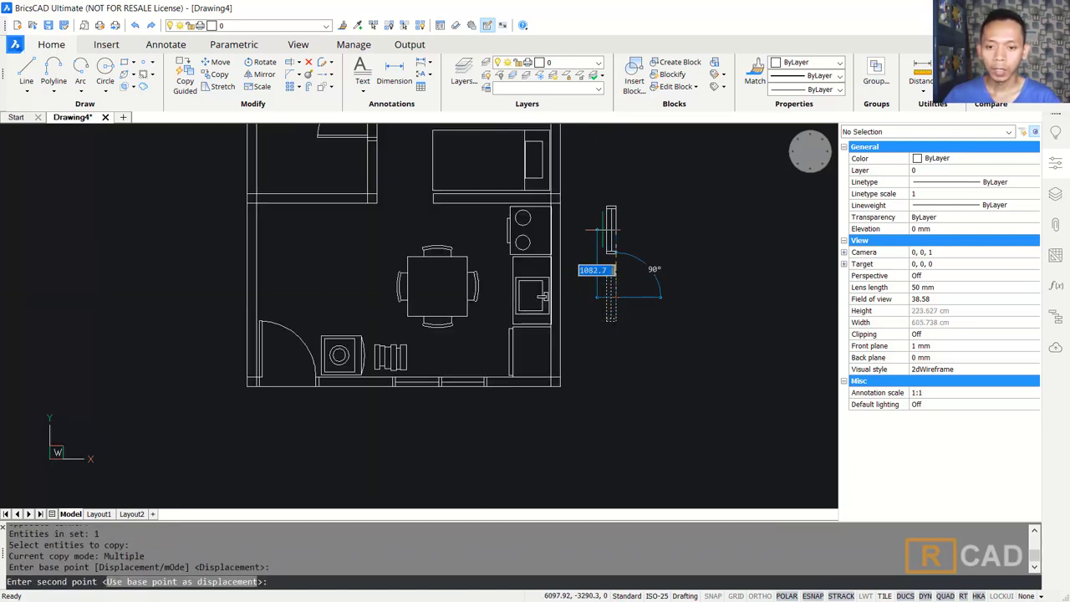
right_click(637, 249, "shift")
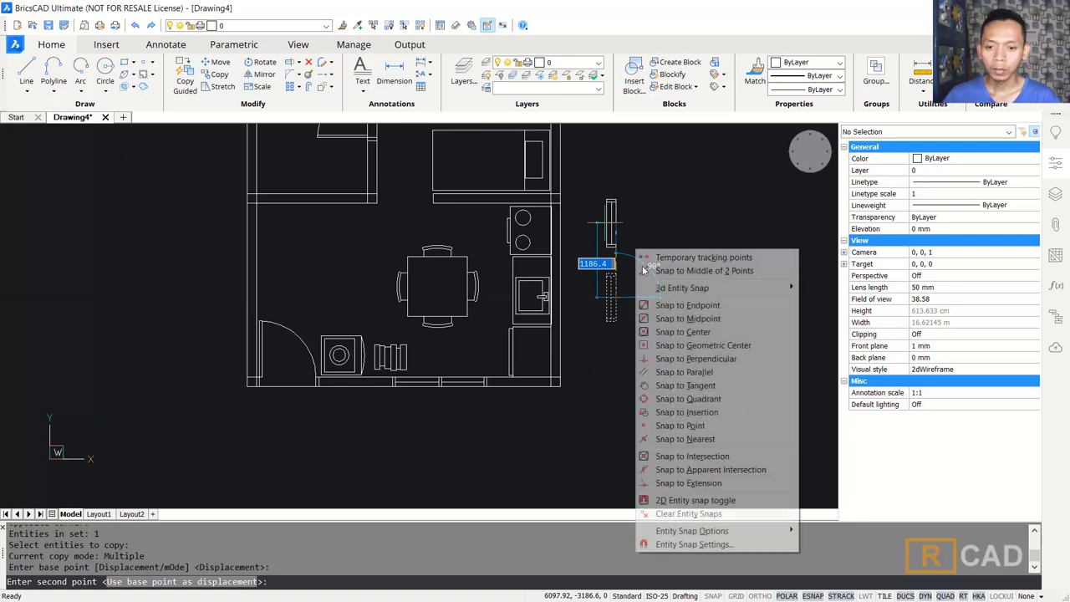
left_click(714, 271)
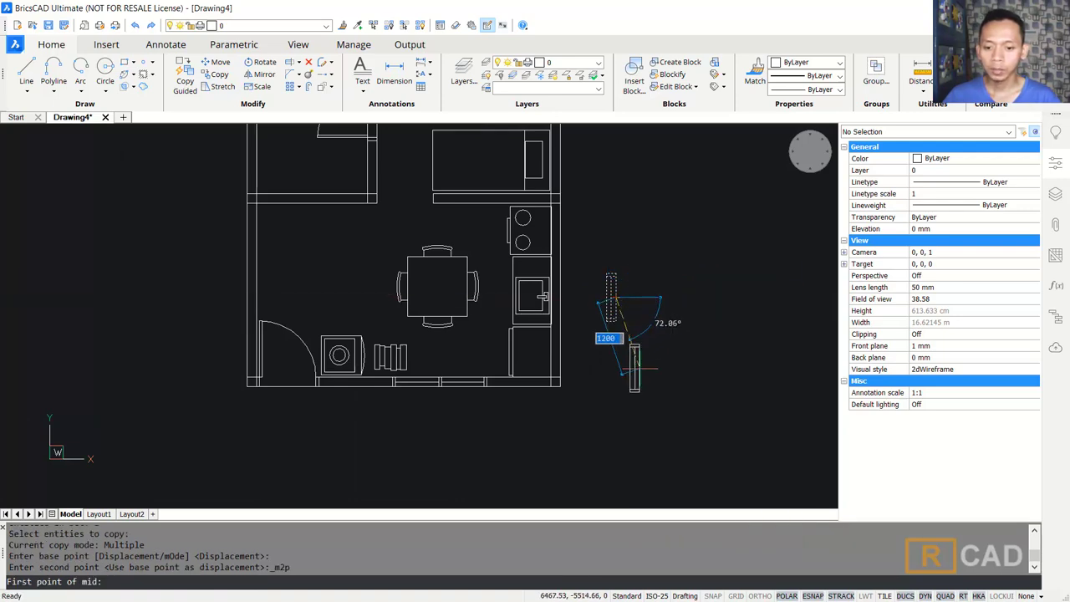
scroll(571, 380, "up", 2)
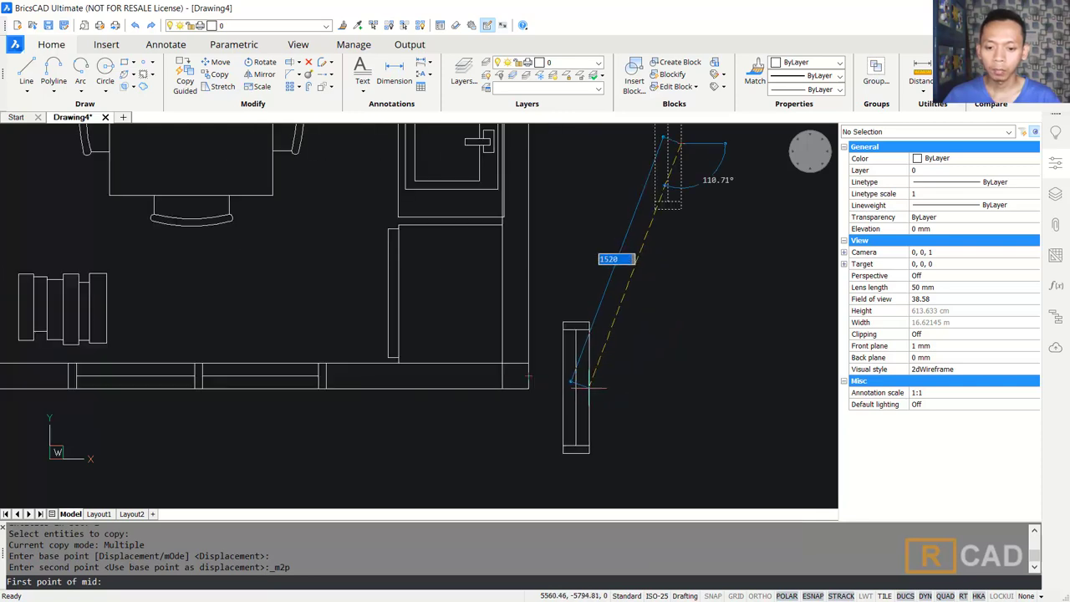
left_click(526, 388)
scroll(566, 443, "down", 2)
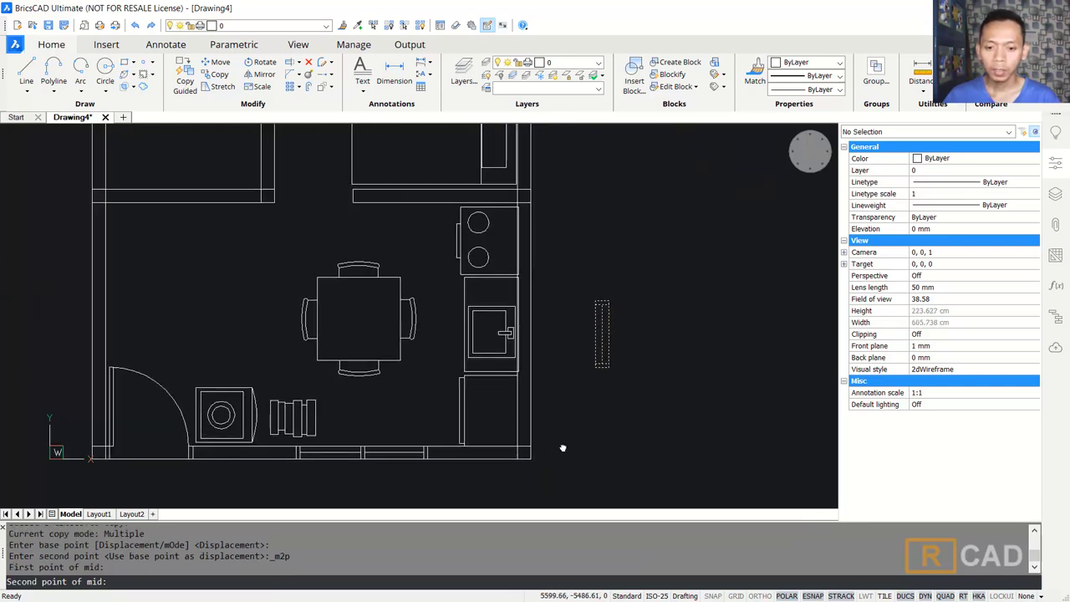
scroll(500, 224, "up", 3)
left_click(481, 219)
Place a second copy of the vertical single window in the bedroom's right wall, centred between the bedroom partition and the upper-right corner.
scroll(621, 251, "down", 3)
middle_click_drag(621, 251, 616, 399)
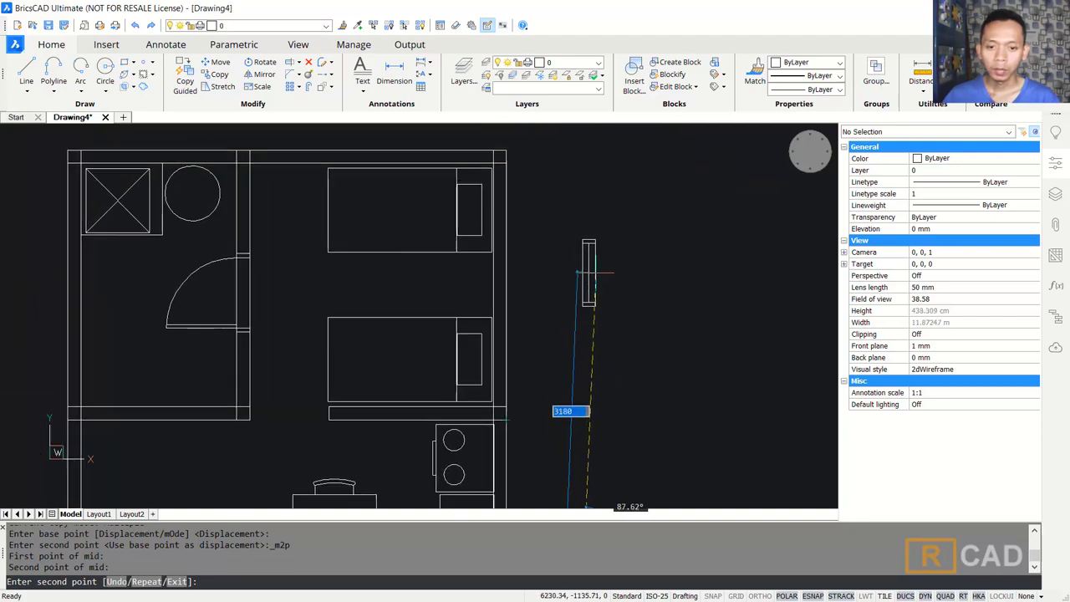
right_click(600, 227, "shift")
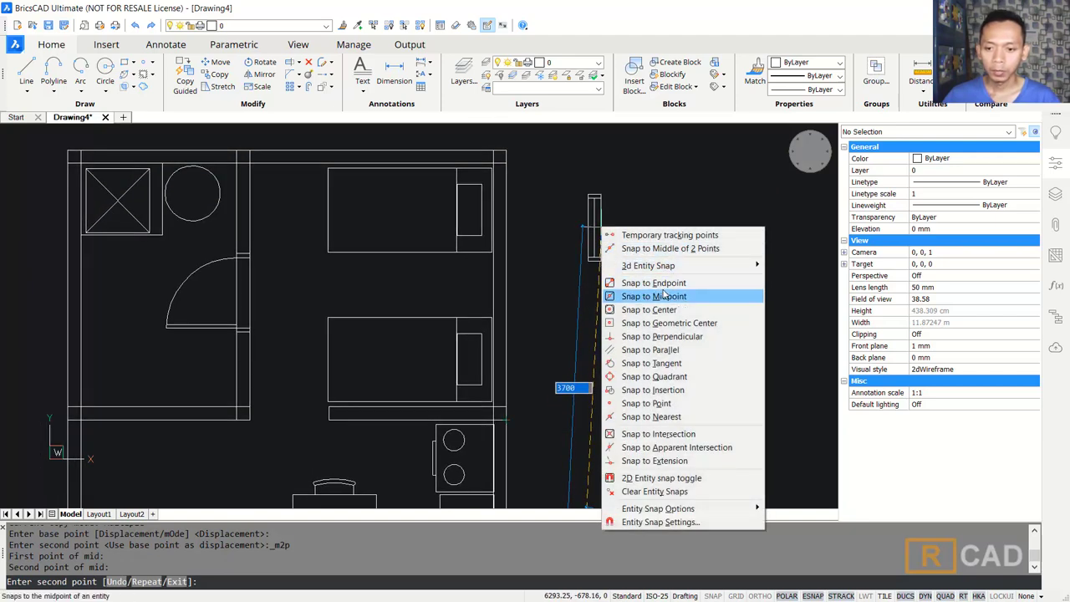
left_click(680, 249)
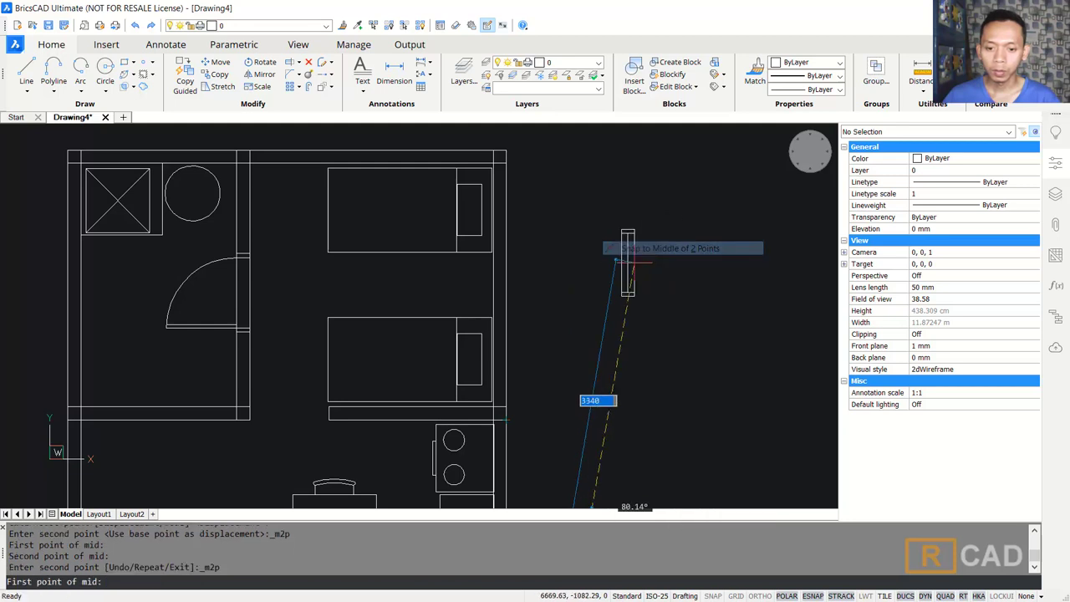
scroll(585, 418, "up", 2)
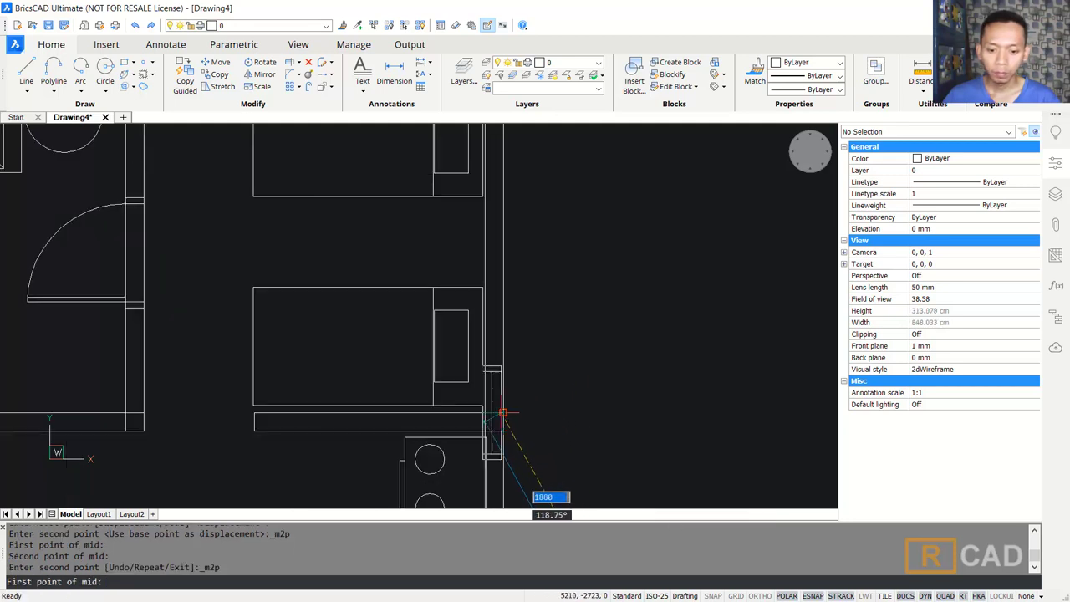
left_click(503, 412)
scroll(510, 368, "down", 2)
scroll(535, 251, "up", 3)
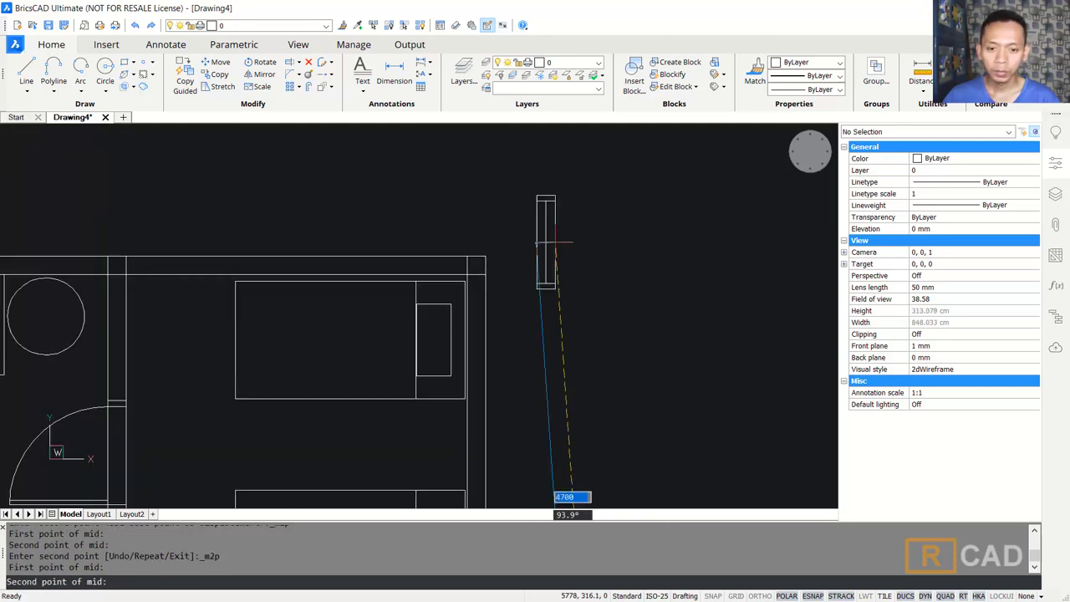
left_click(485, 275)
scroll(544, 376, "down", 3)
scroll(688, 323, "up", 1)
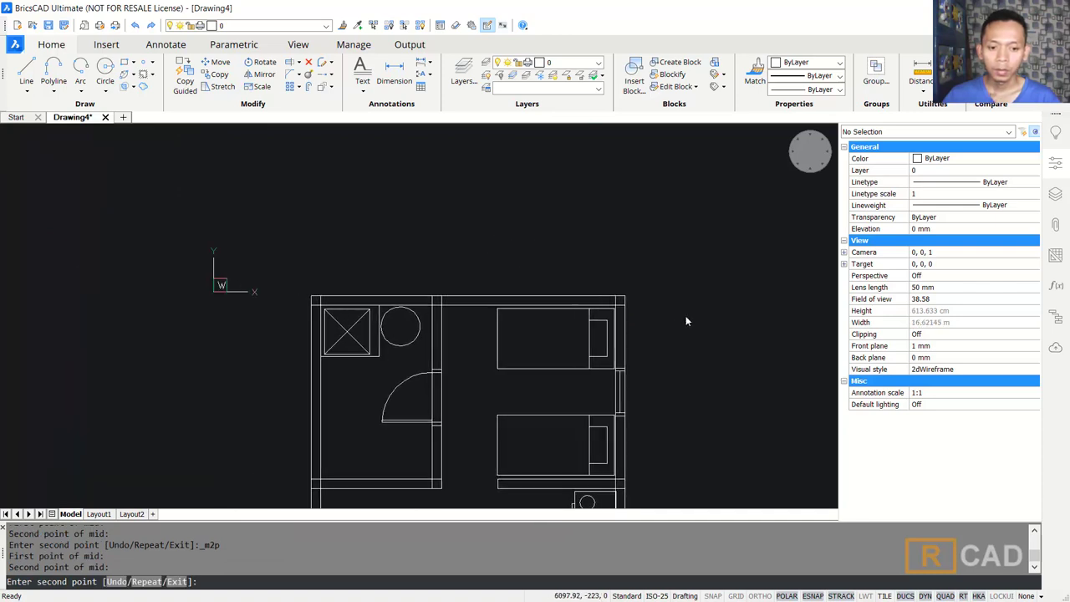
Place a third copy of the single window at the left wall's outer face, centred between the lower-left corner and the bathroom partition.
scroll(512, 267, "down", 3)
scroll(432, 296, "up", 3)
scroll(436, 190, "up", 2)
scroll(422, 243, "down", 3)
scroll(377, 226, "up", 1)
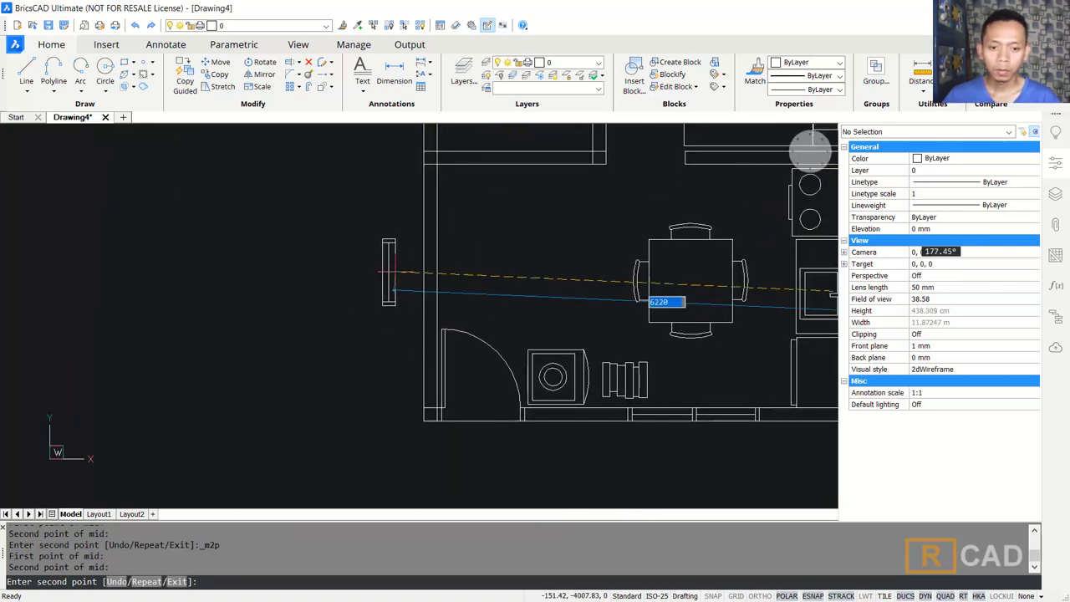
right_click(347, 202, "shift")
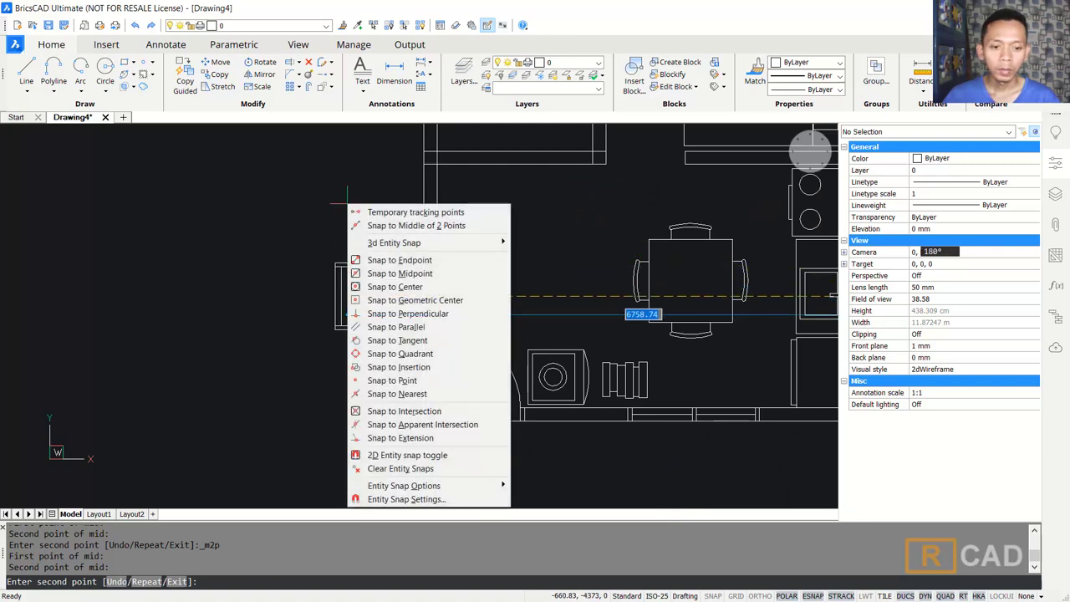
left_click(410, 225)
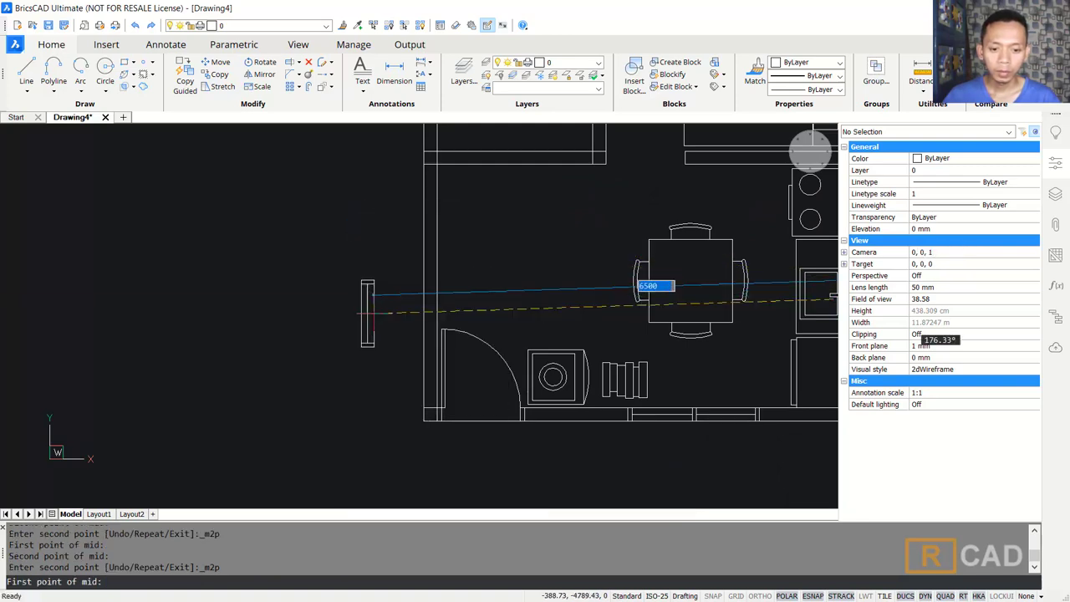
left_click(423, 407)
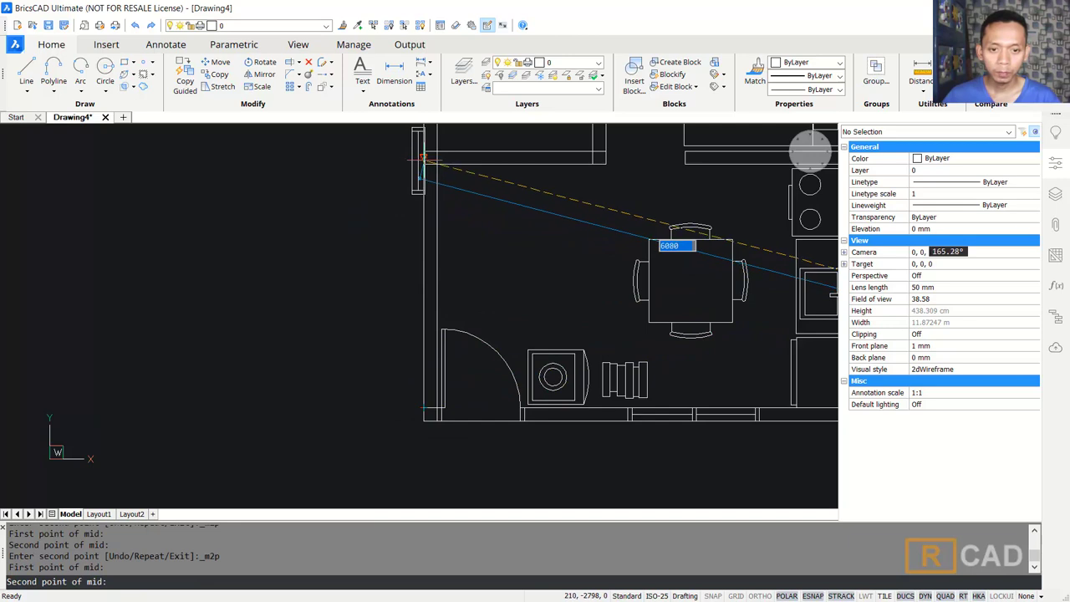
scroll(448, 280, "down", 2)
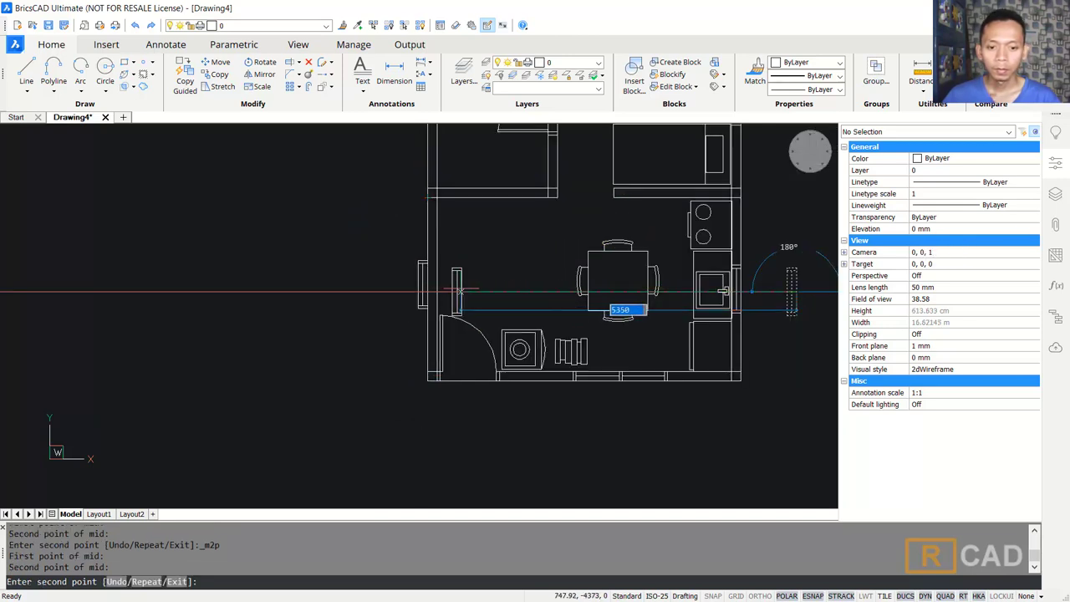
key("Escape")
Move the left window horizontally from the wall's outer face to its inner face so that it fills the wall thickness.
scroll(397, 292, "up", 2)
type("m")
key("Return")
left_click(424, 241)
left_click(447, 315)
scroll(468, 280, "up", 2)
key("Return")
left_click(395, 289)
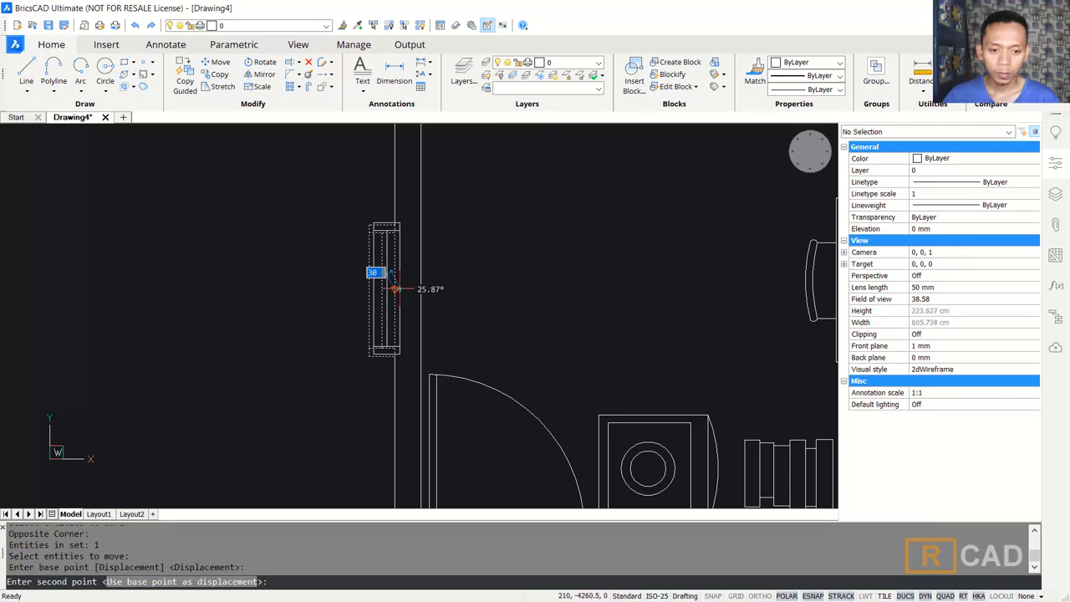
left_click(437, 292)
scroll(437, 292, "down", 6)
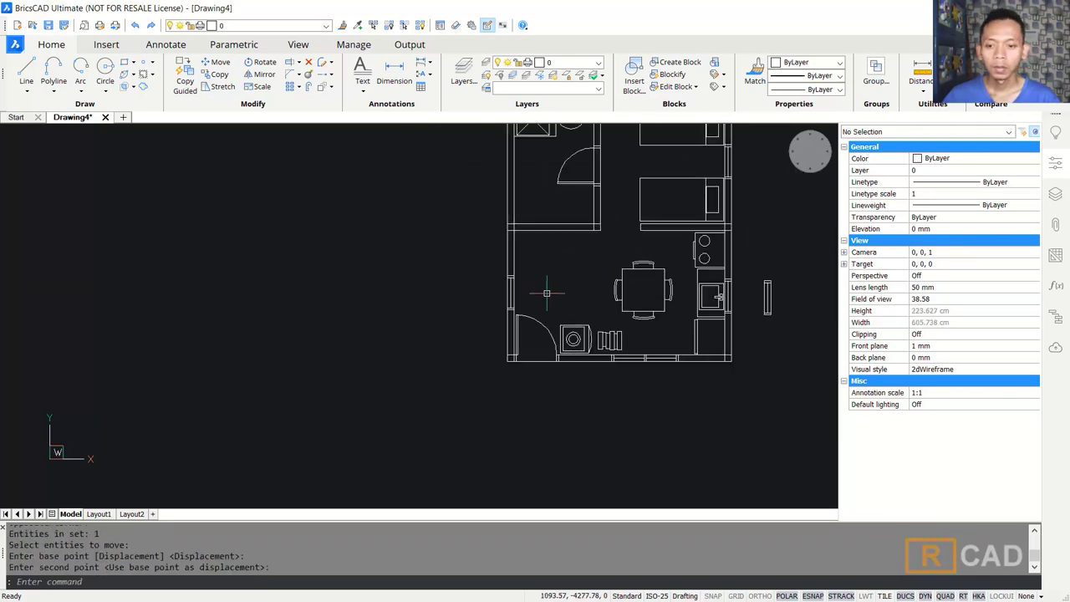
Move the spare single window from beside the kitchen to the empty area above the bedroom's top wall.
scroll(586, 327, "up", 3)
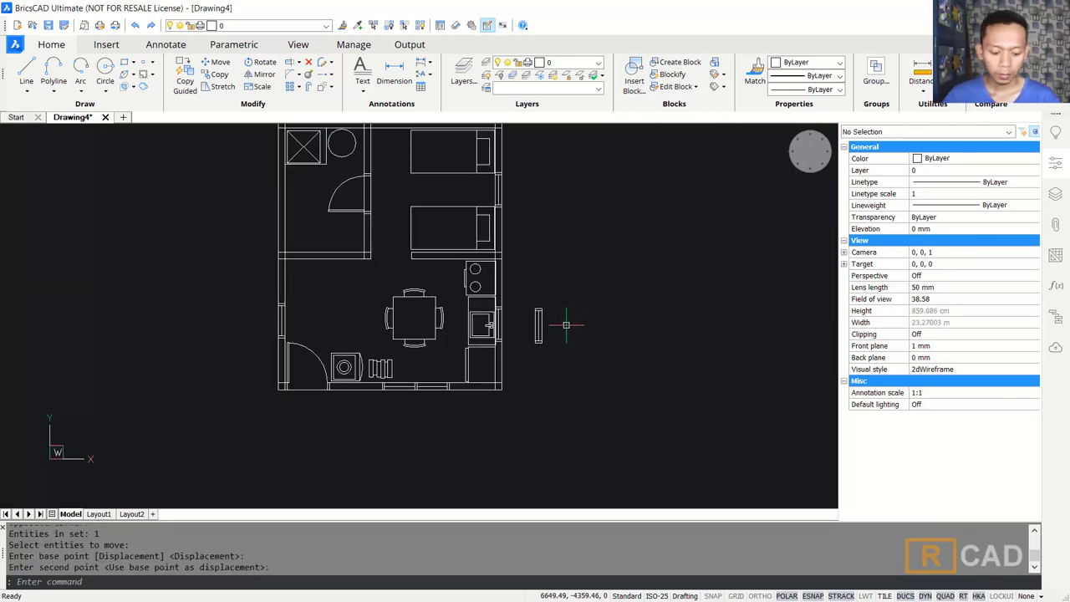
type("m")
key("Return")
left_click(573, 274)
left_click(519, 348)
key("Return")
left_click(538, 326)
middle_click_drag(599, 310, 623, 459)
left_click(517, 212)
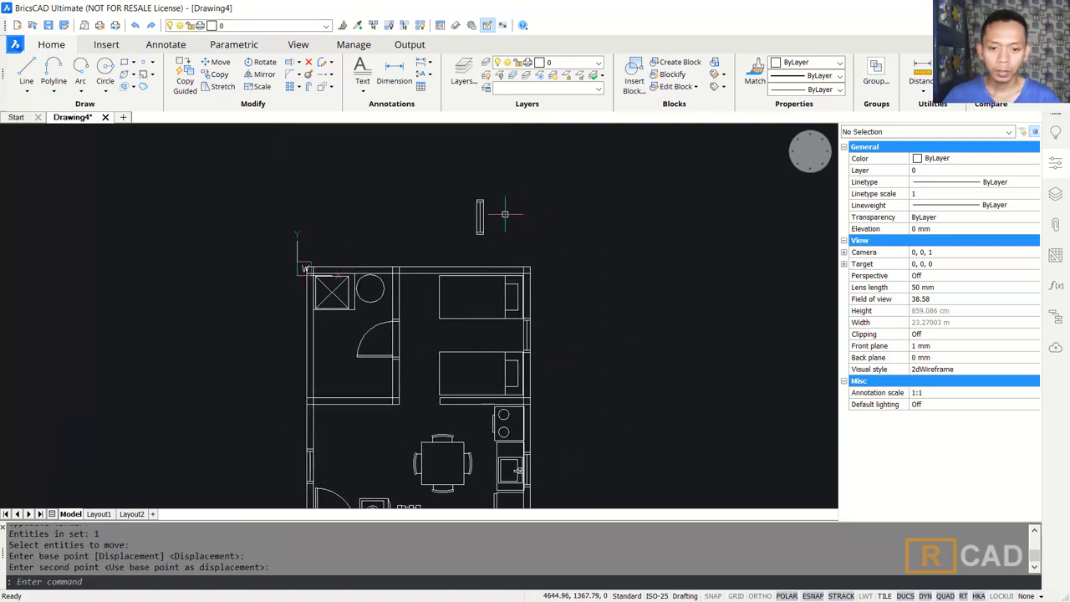
Rotate the spare single window above the bedroom by 90° so that it lies horizontally.
scroll(539, 226, "up", 2)
type("ro")
key("Return")
left_click(520, 171)
left_click(423, 223)
key("Return")
left_click(518, 221)
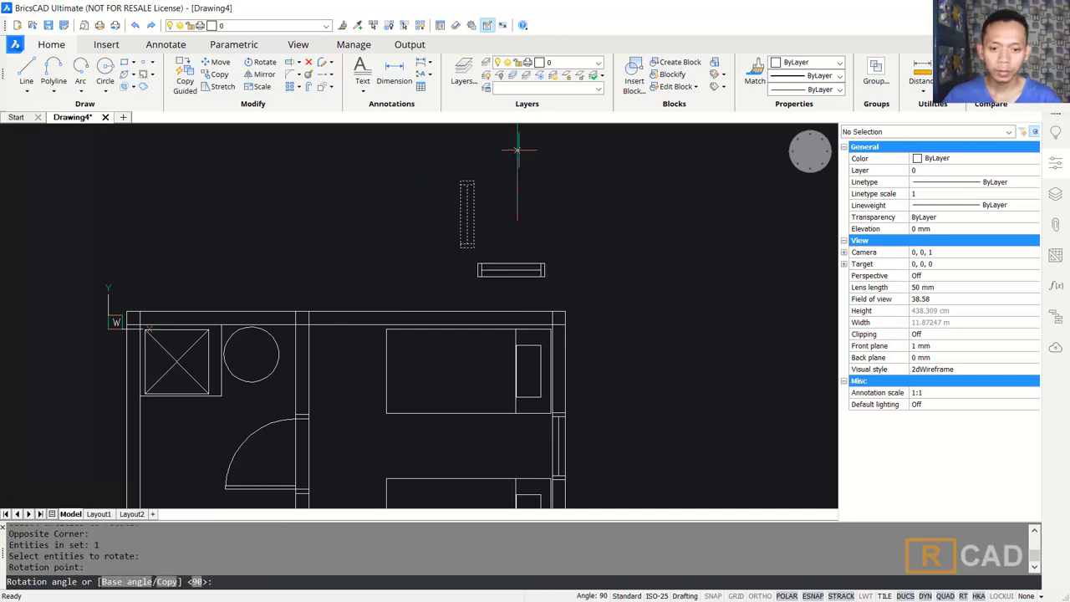
left_click(517, 146)
Move the horizontal window by its top edge's midpoint into the bedroom's top wall, centred between the bathroom partition and the upper-right corner.
type("m")
key("Return")
left_click(595, 213)
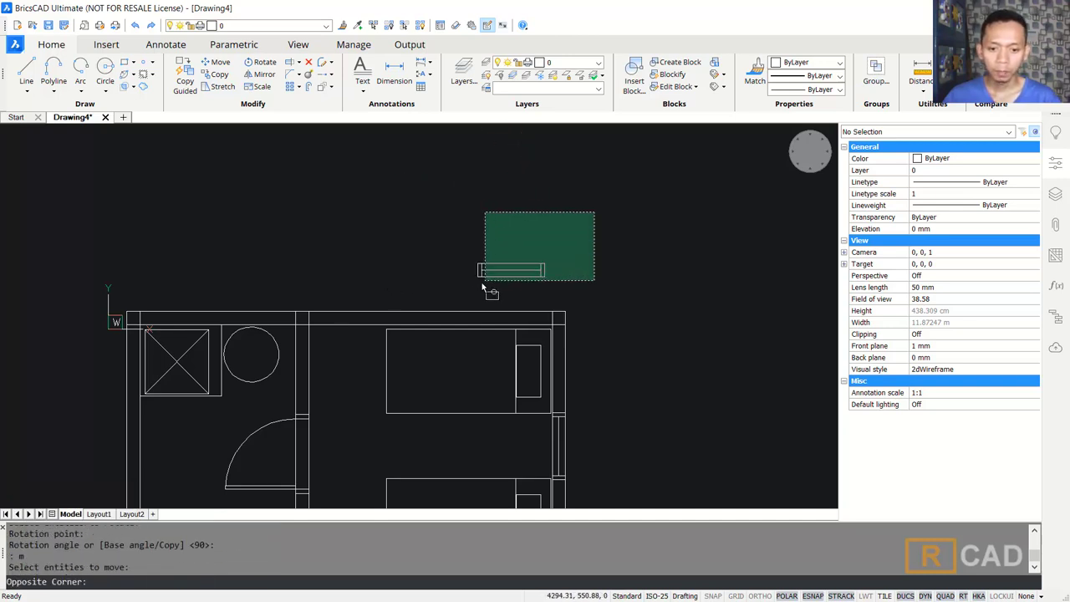
left_click(488, 280)
key("Return")
scroll(502, 233, "up", 2)
left_click(514, 273)
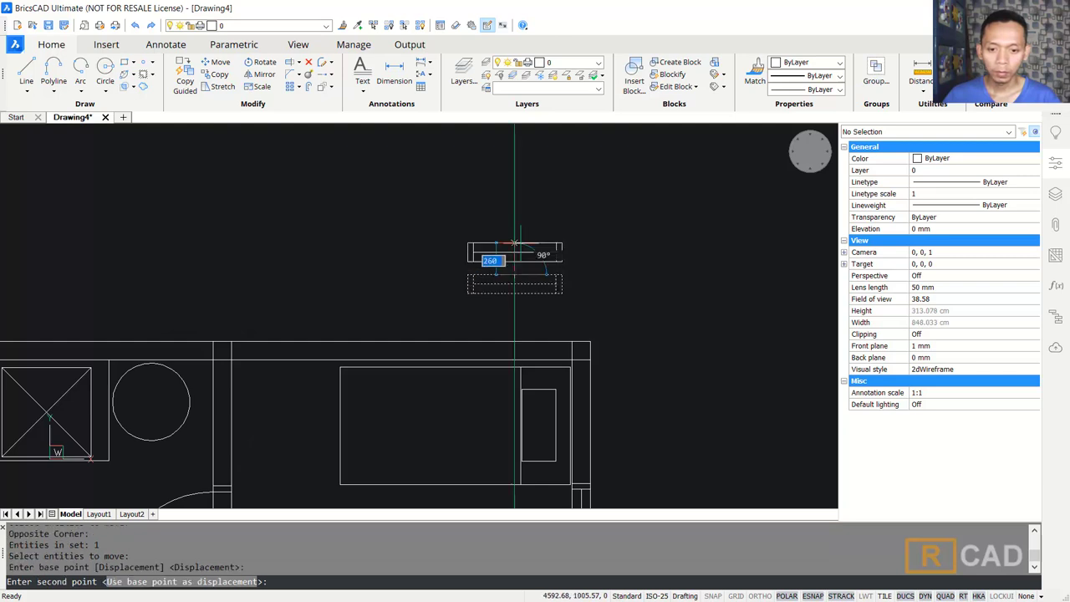
right_click(533, 191, "shift")
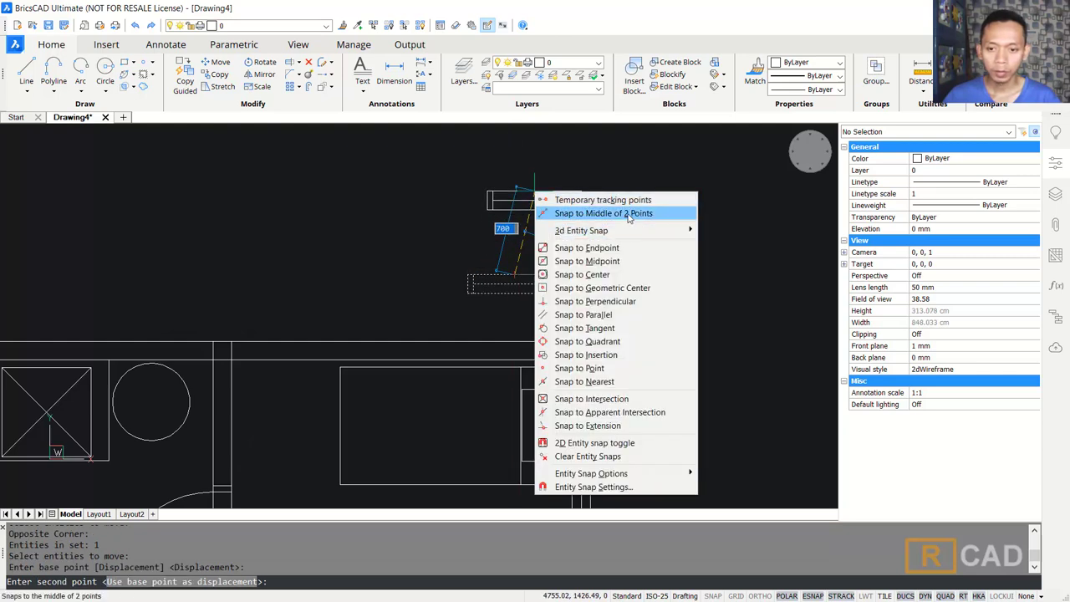
left_click(602, 213)
scroll(619, 334, "up", 2)
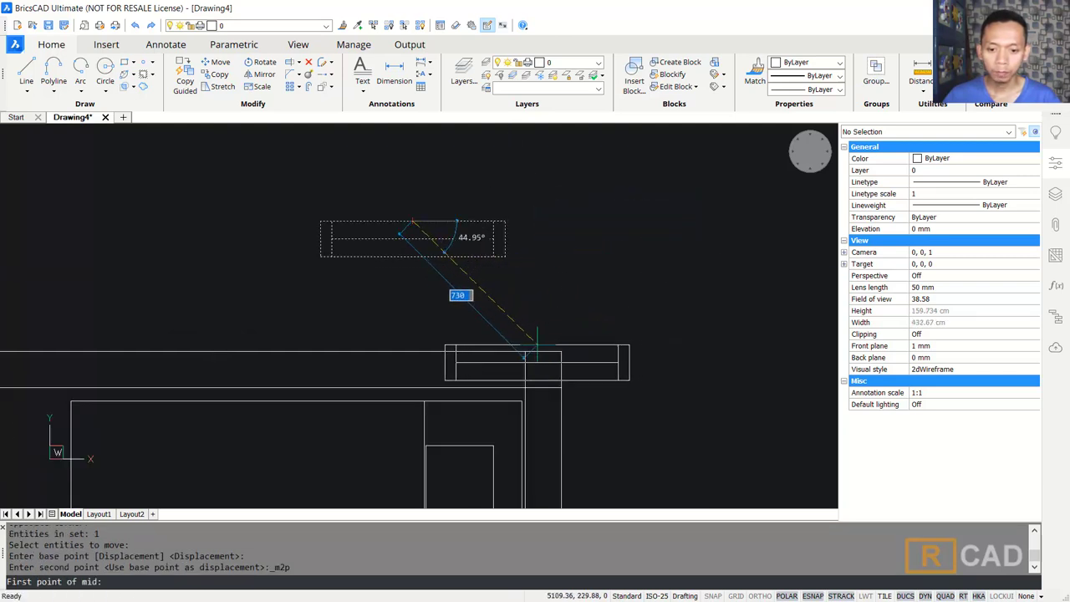
left_click(441, 368)
scroll(599, 310, "down", 3)
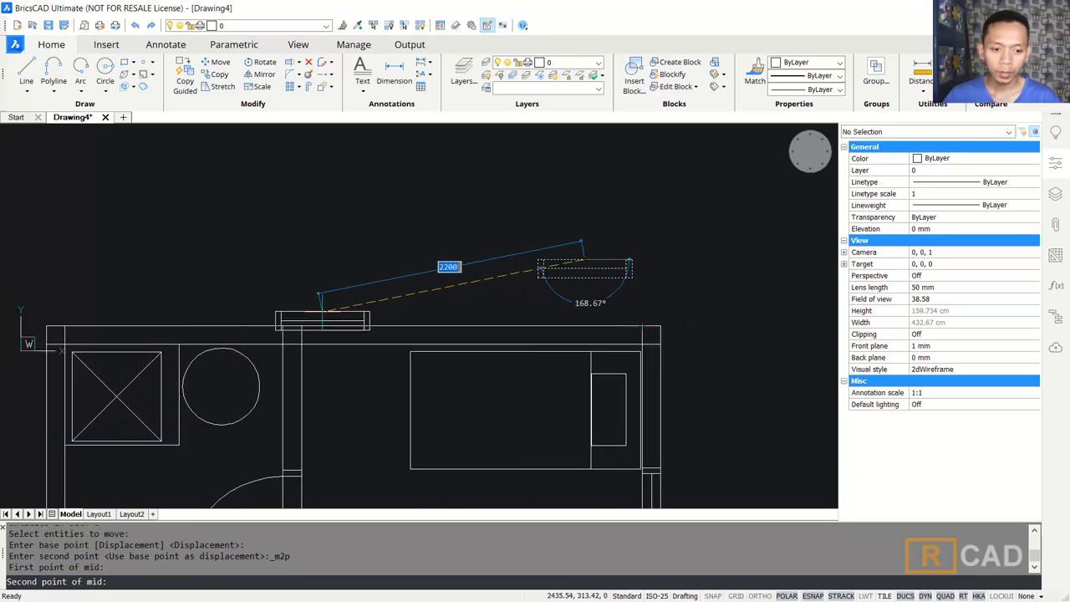
left_click(552, 276)
Insert the Sofa.dwg block in the living area, between the left wall and the dining table.
scroll(615, 249, "down", 4)
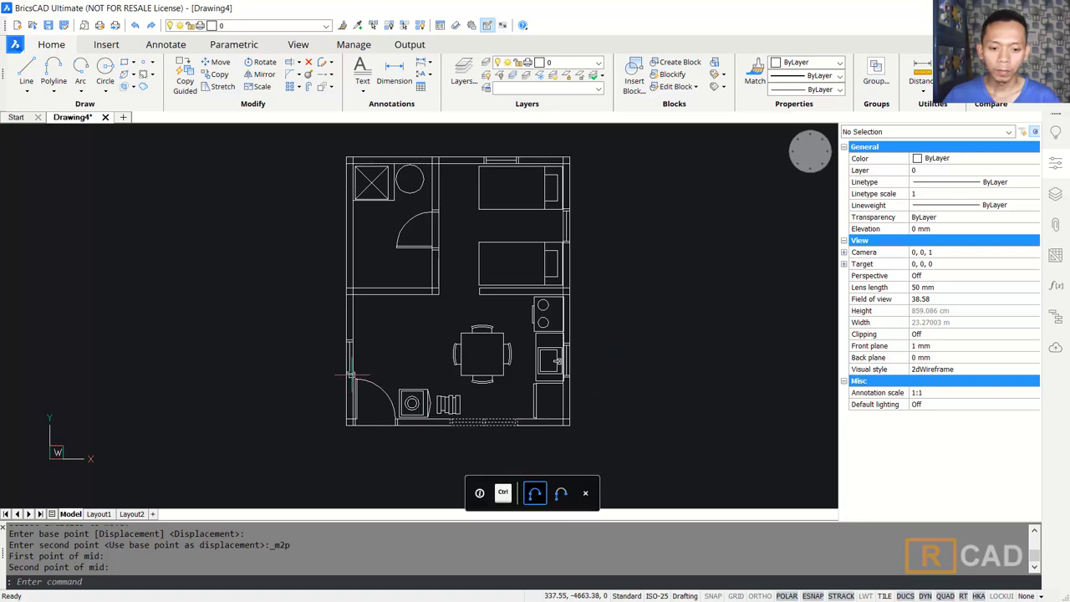
key("Return")
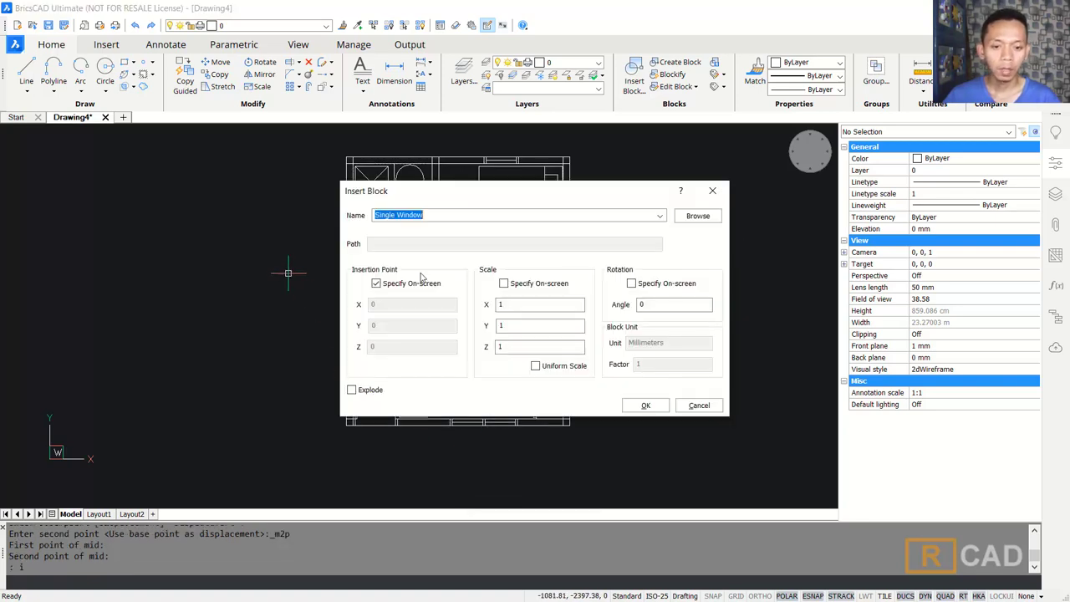
left_click(703, 221)
left_click(124, 202)
left_click(386, 254)
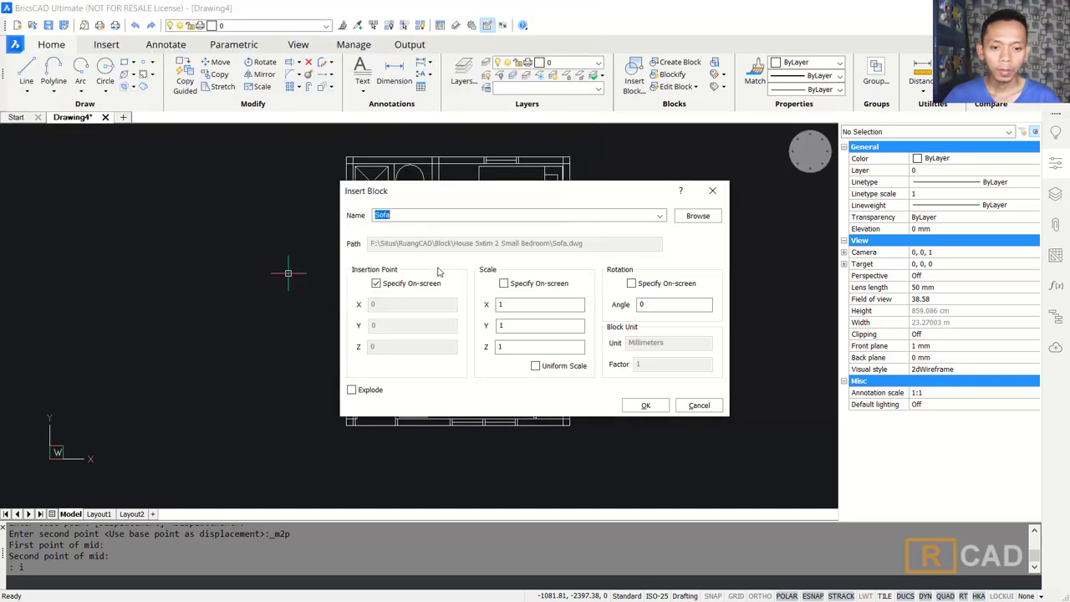
left_click(645, 404)
scroll(351, 326, "up", 5)
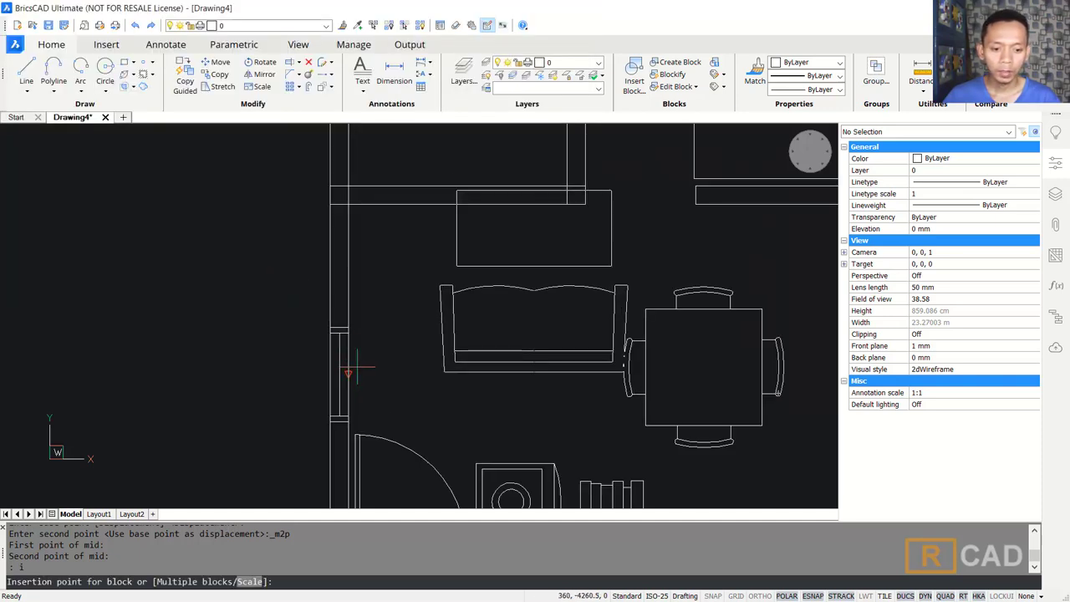
left_click(278, 398)
Rotate the sofa and coffee table block by 270° so that the sofa's back faces the left wall.
type("ro")
key("Return")
left_click(554, 280)
left_click(465, 362)
key("Return")
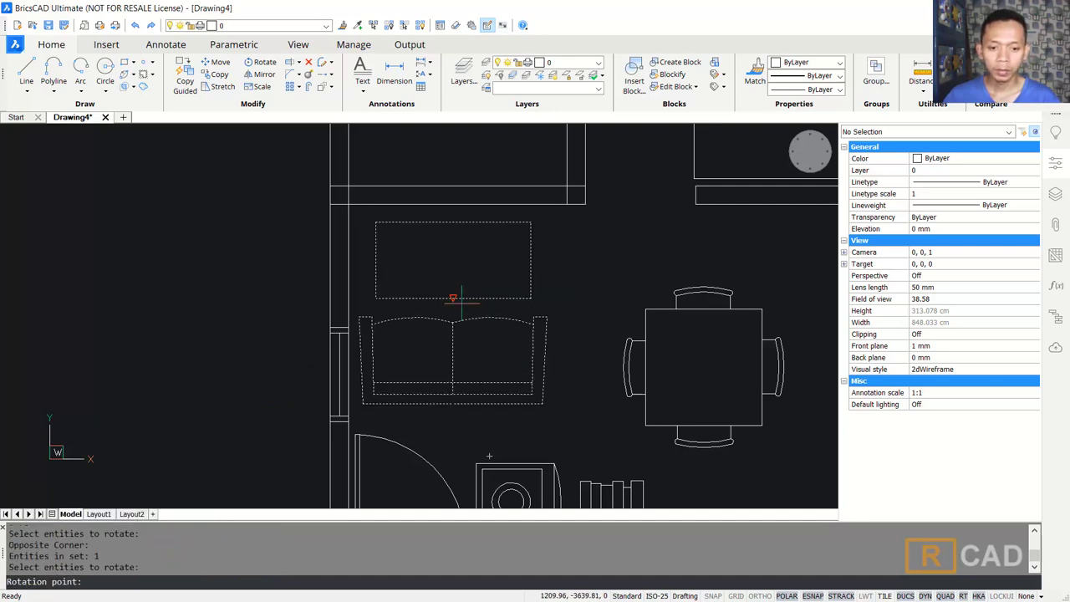
left_click(454, 307)
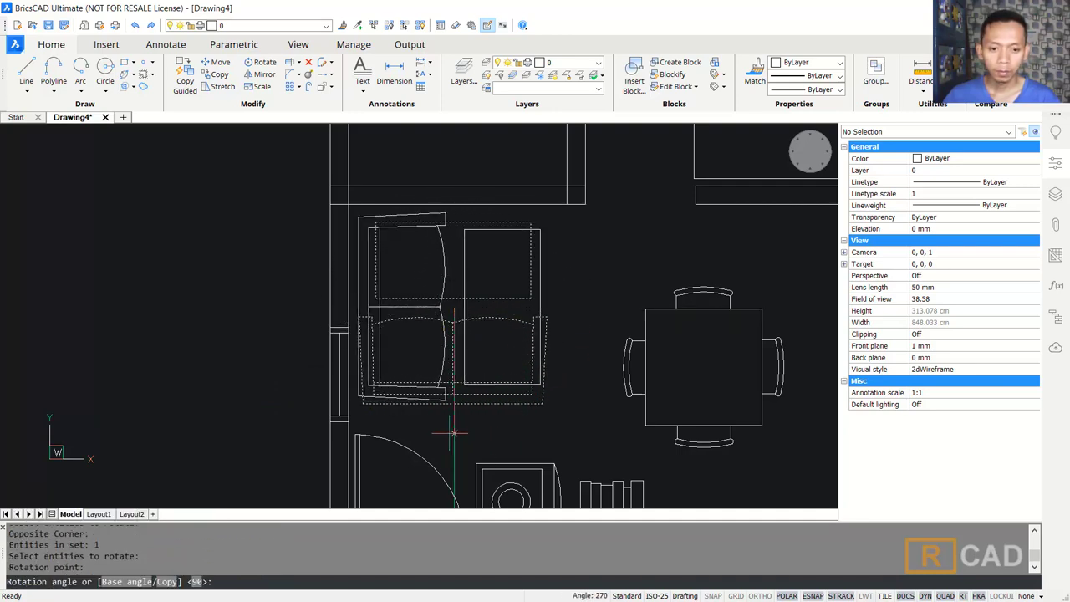
left_click(454, 391)
scroll(577, 298, "down", 3)
middle_click_drag(577, 297, 519, 264)
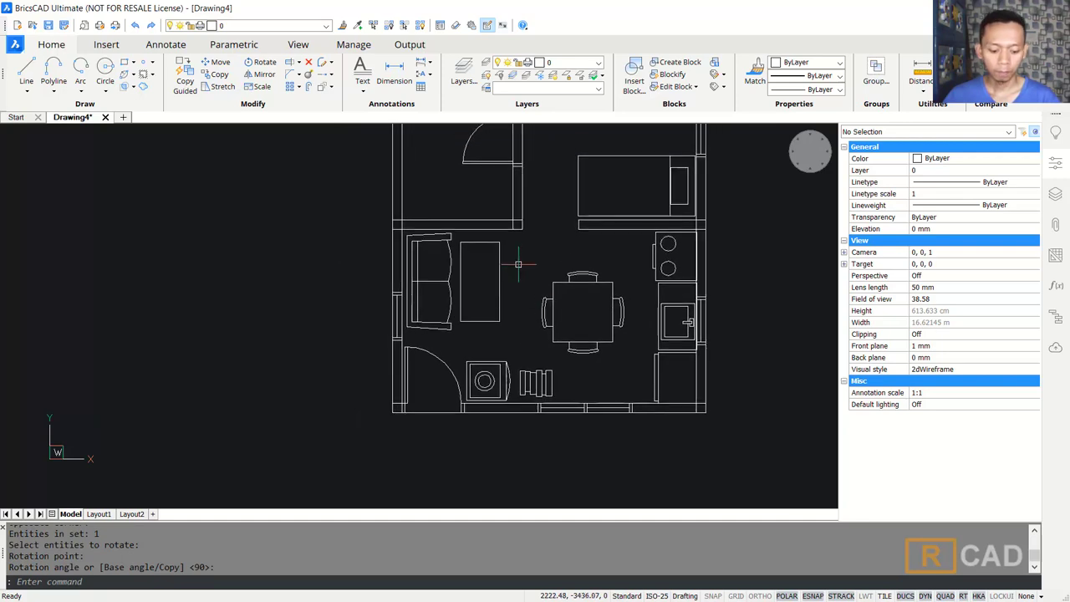
Insert the Toilet seat and Wash.dwg block at the inner lower-right corner of the bathroom.
type("i")
key("Return")
left_click(698, 216)
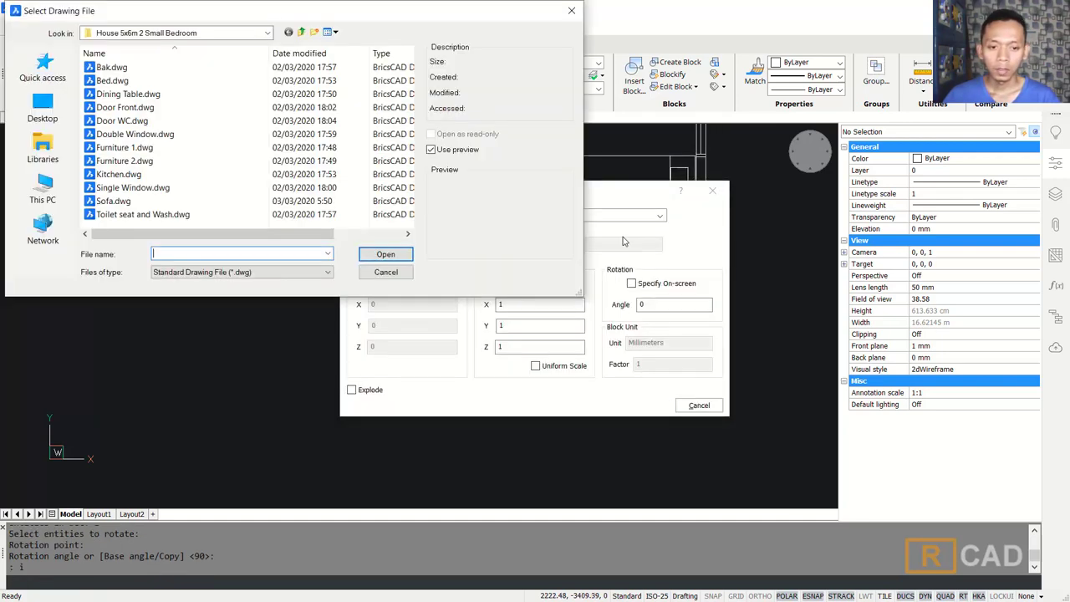
left_click(142, 215)
left_click(386, 254)
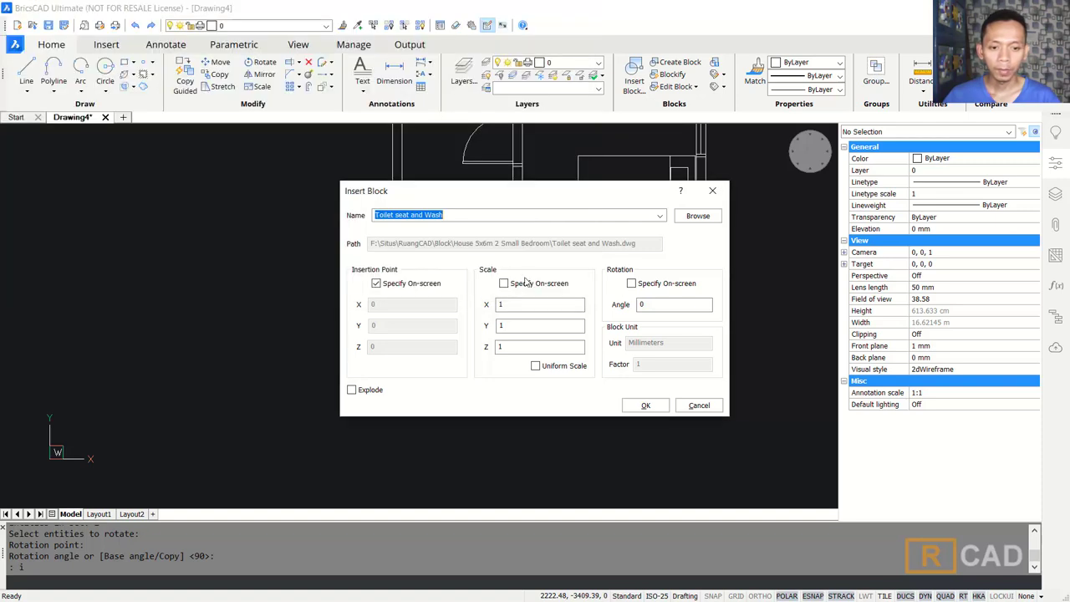
left_click(645, 404)
scroll(494, 340, "up", 5)
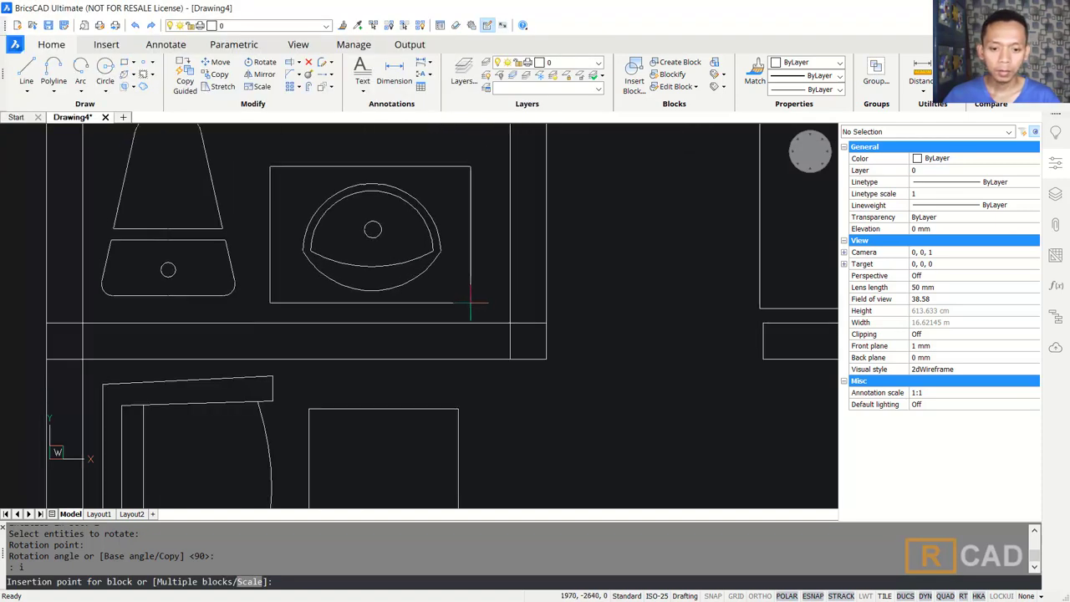
left_click(510, 323)
scroll(572, 241, "down", 5)
Move the toilet and washbasin block horizontally about 120 mm to the left, away from the bathroom's right wall.
scroll(544, 258, "up", 1)
type("m")
key("Return")
left_click(460, 242)
key("Return")
left_click(607, 166)
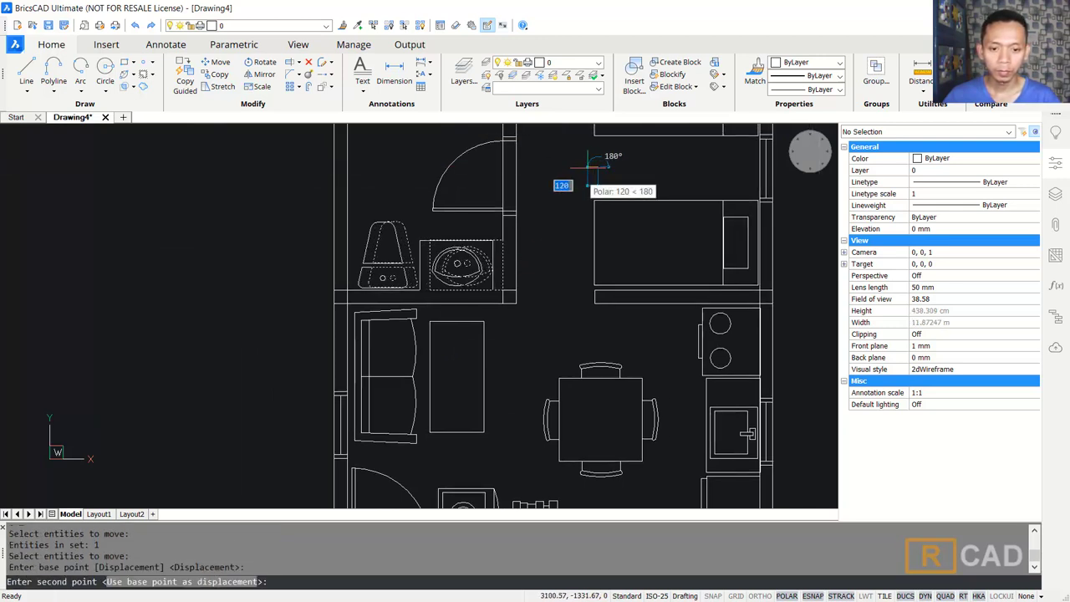
key("Return")
scroll(610, 251, "down", 5)
scroll(510, 264, "up", 2)
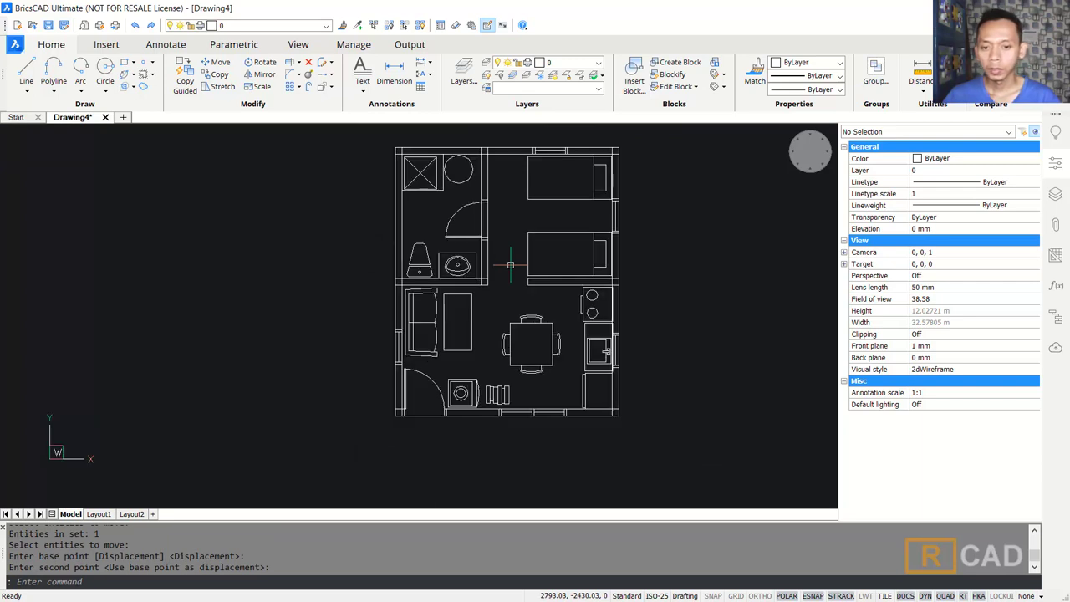
Trim away the wall lines that cross the bathroom door opening.
scroll(506, 255, "up", 2)
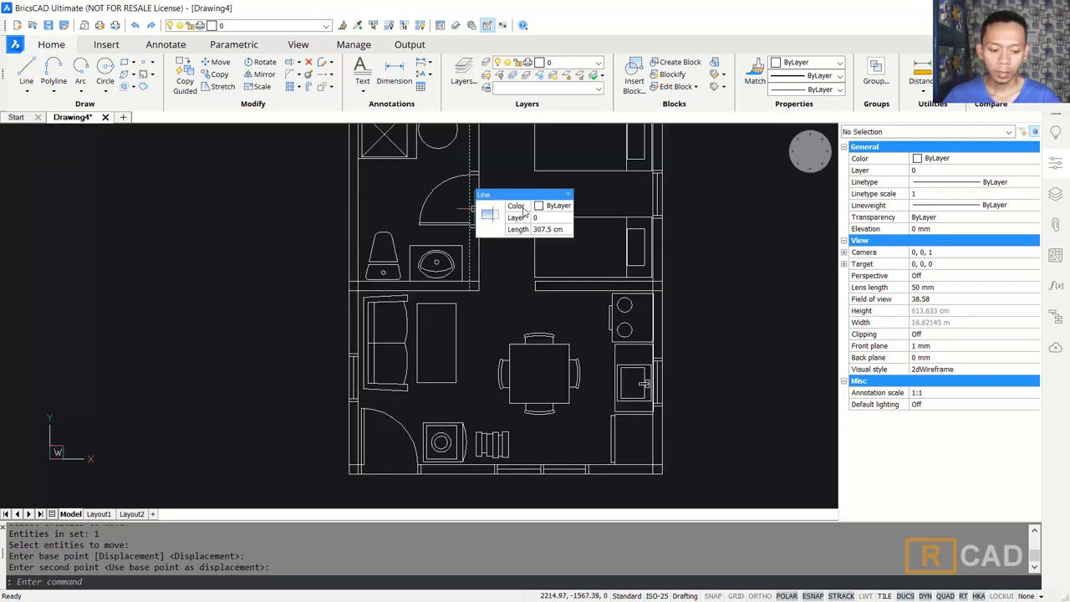
type("tr")
key("Return")
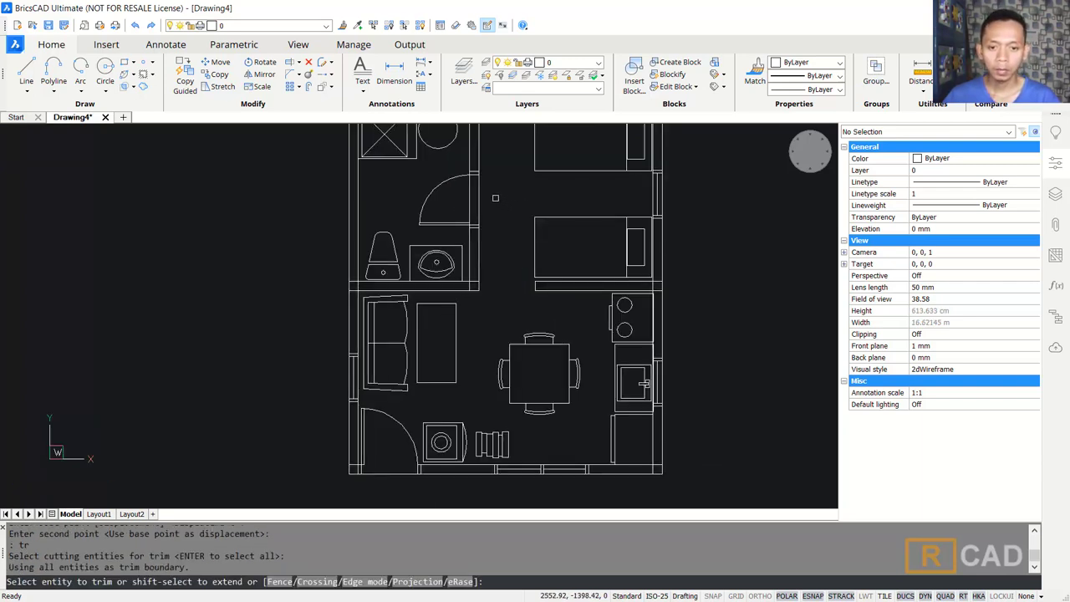
left_click(495, 198)
left_click(452, 211)
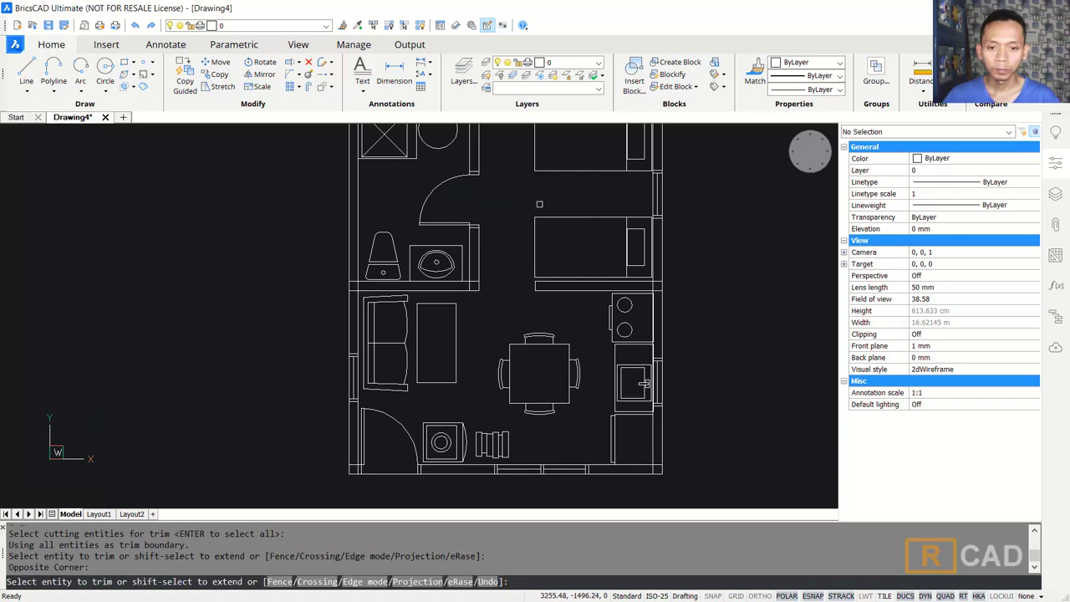
key("Return")
Set up a predefined ANSI31 hatch in yellow, with its boundaries defined by picking points.
scroll(513, 231, "down", 1)
scroll(523, 251, "down", 3)
middle_click_drag(526, 275, 526, 277)
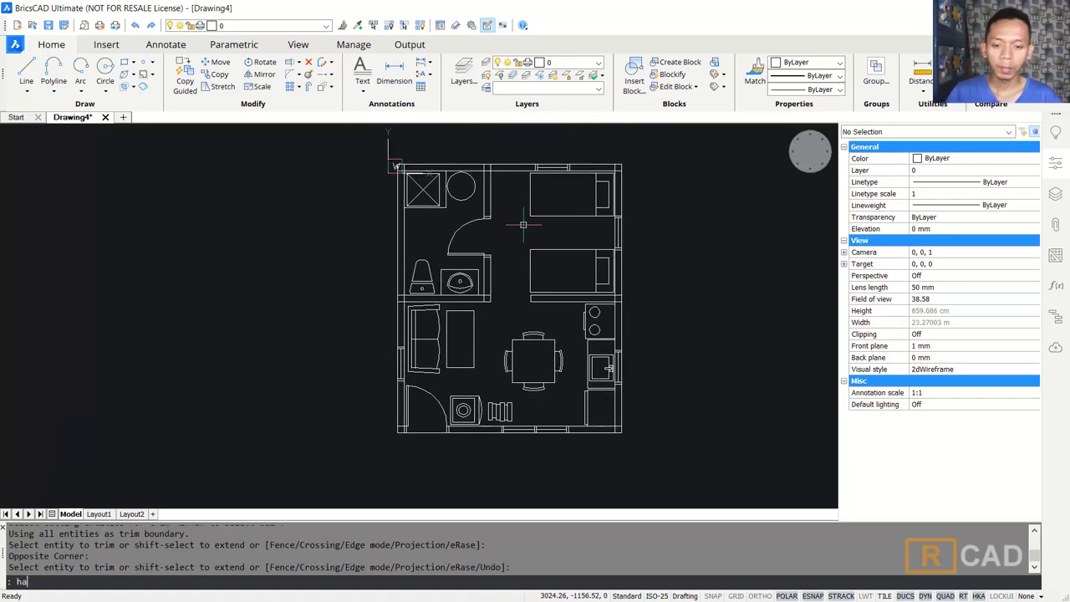
type("HATCH")
key("Return")
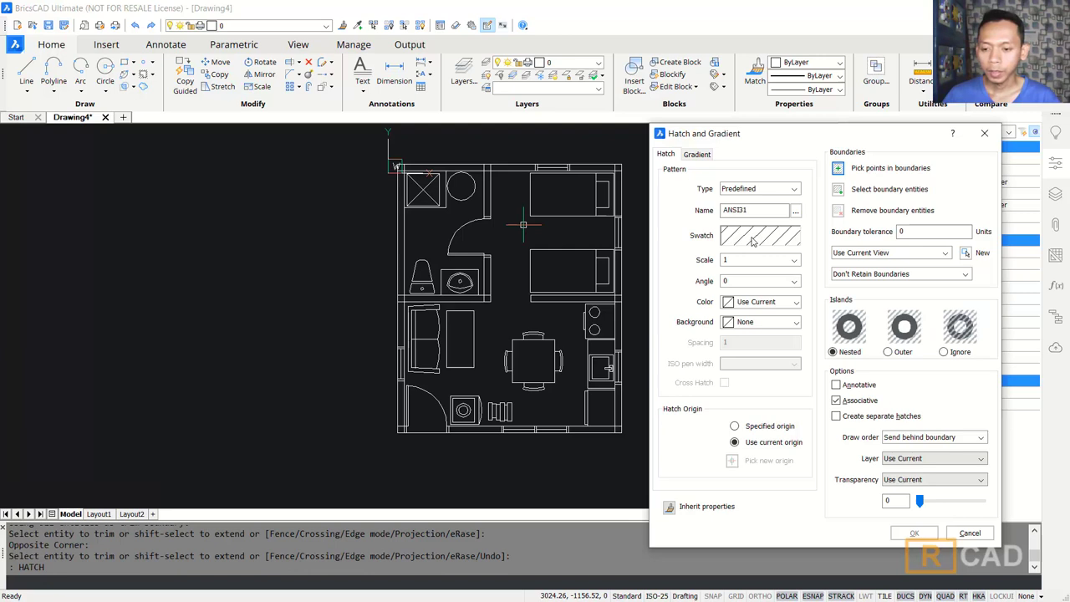
left_click(765, 305)
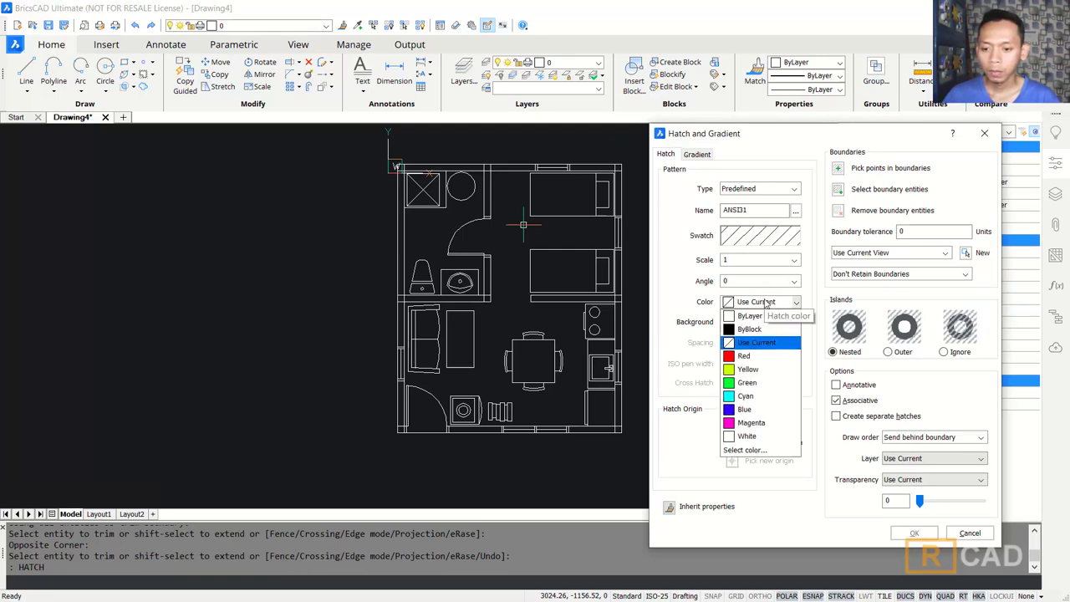
left_click(753, 370)
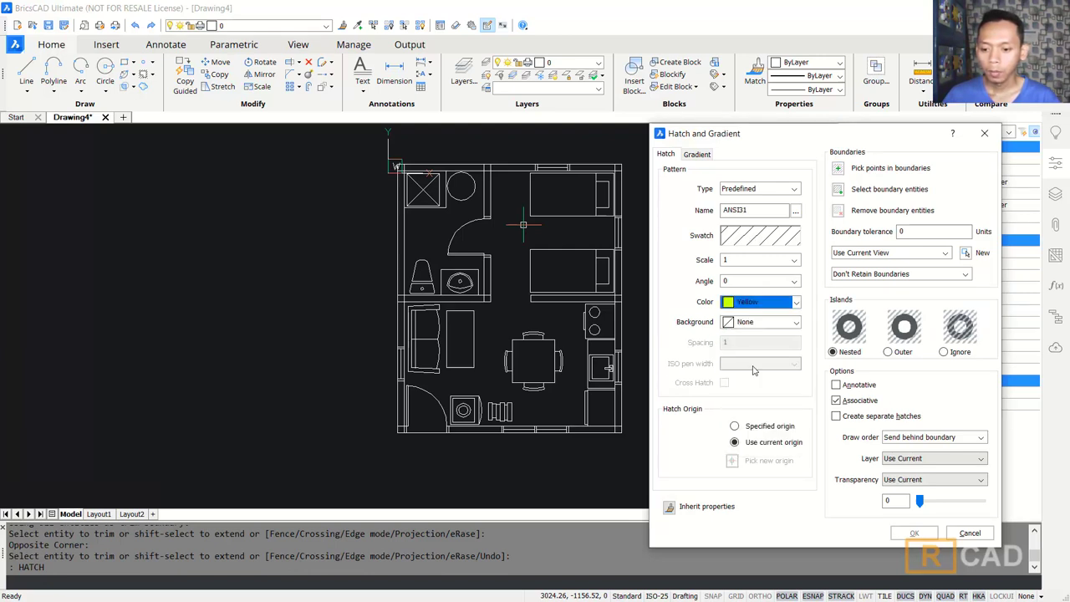
left_click(839, 169)
Add the bathroom's outer walls and the bedroom's upper wall on both sides of the window to the hatch area.
scroll(416, 236, "up", 3)
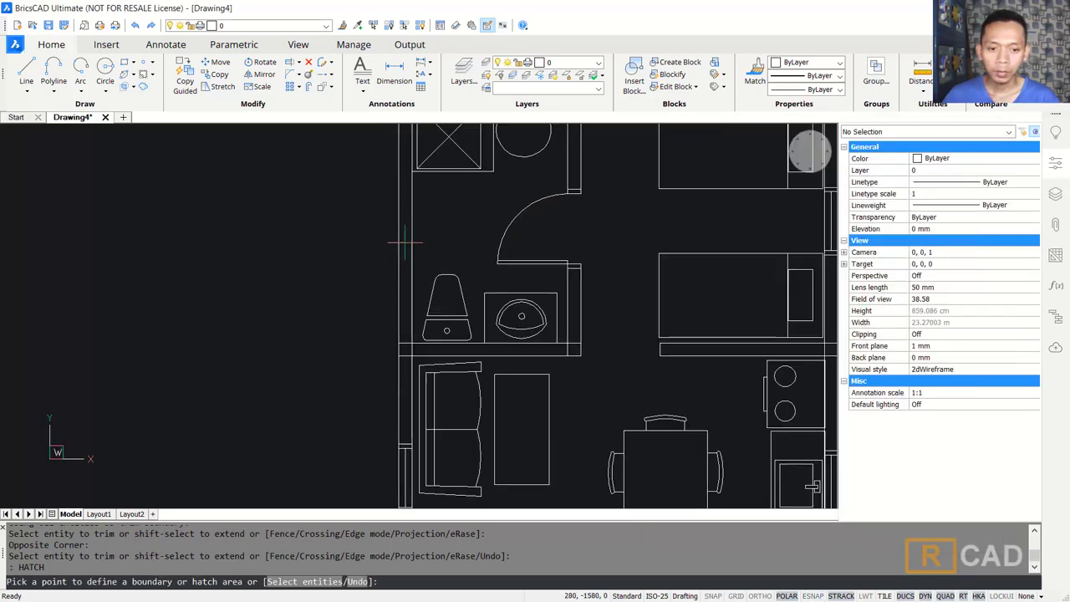
left_click(415, 237)
scroll(502, 251, "down", 3)
scroll(586, 177, "up", 1)
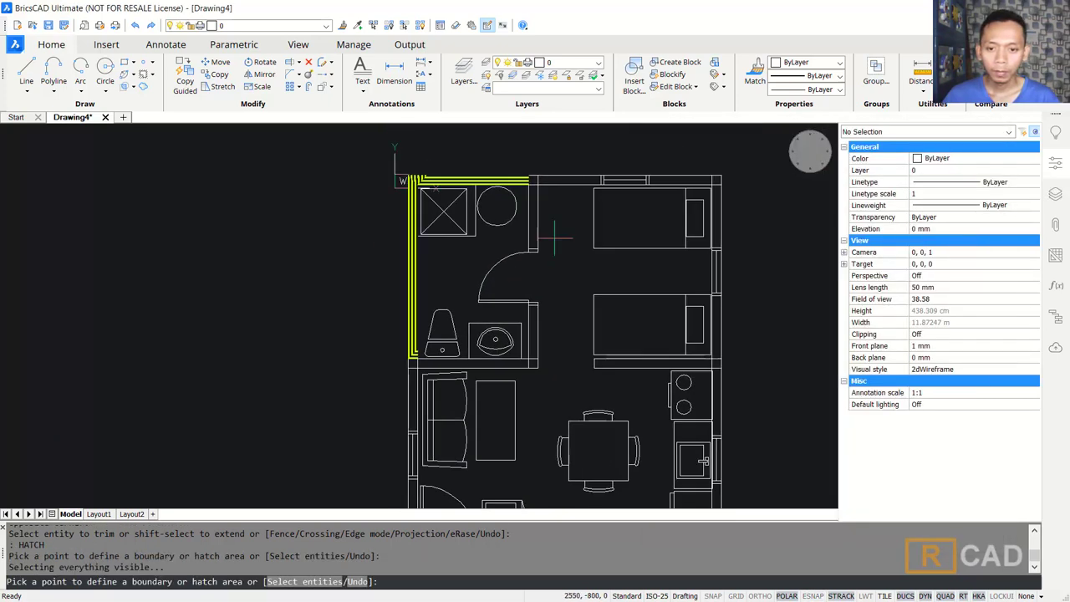
left_click(580, 179)
scroll(581, 182, "up", 2)
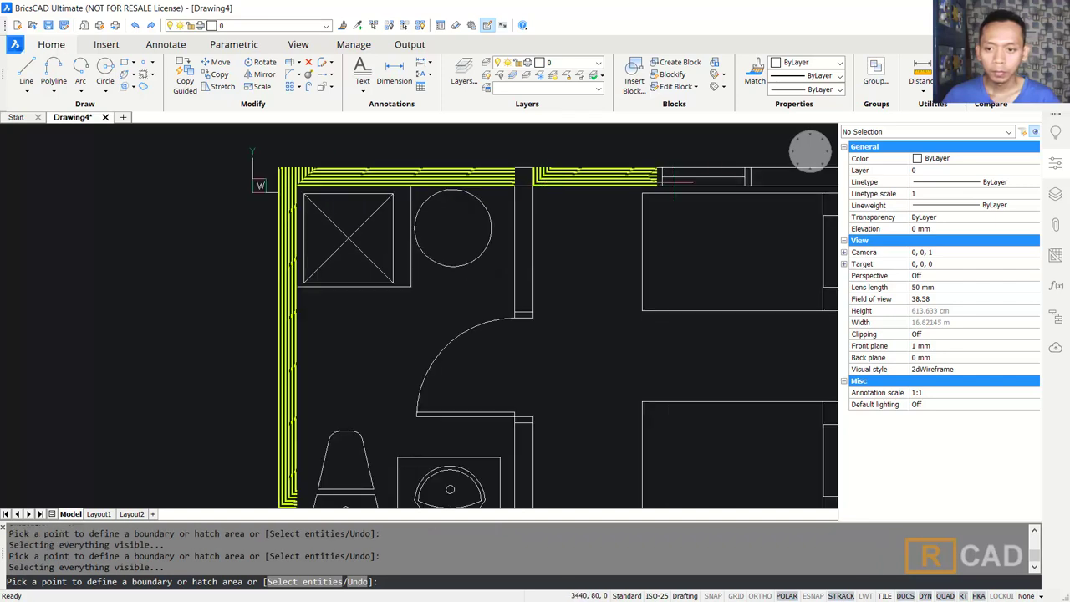
scroll(540, 210, "down", 2)
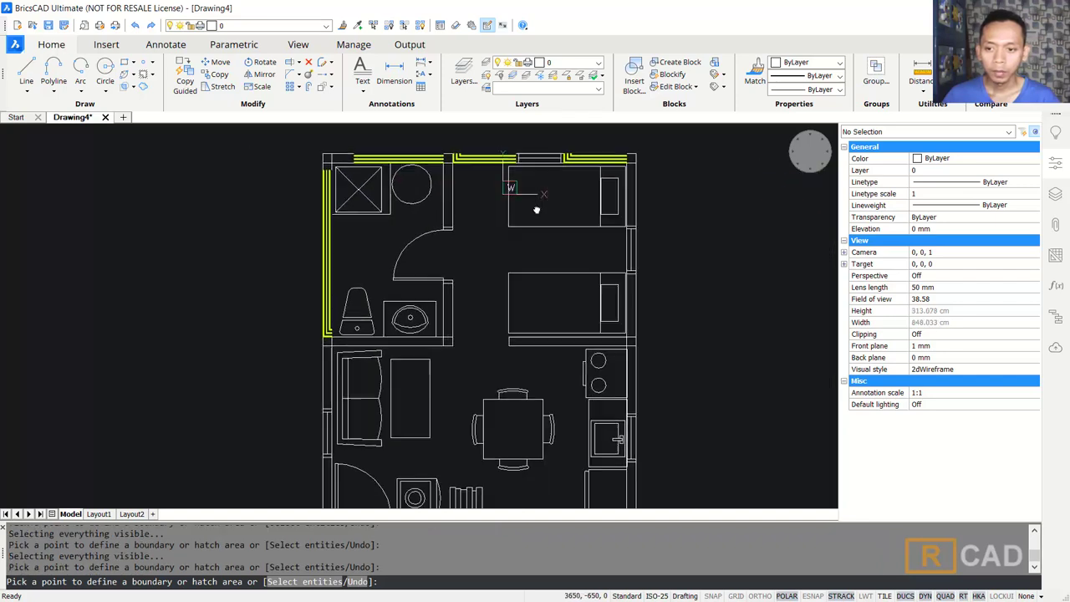
Add the right outer wall segments beside the bedroom and stove and the bedroom–kitchen partition to the hatch area.
left_click(626, 209)
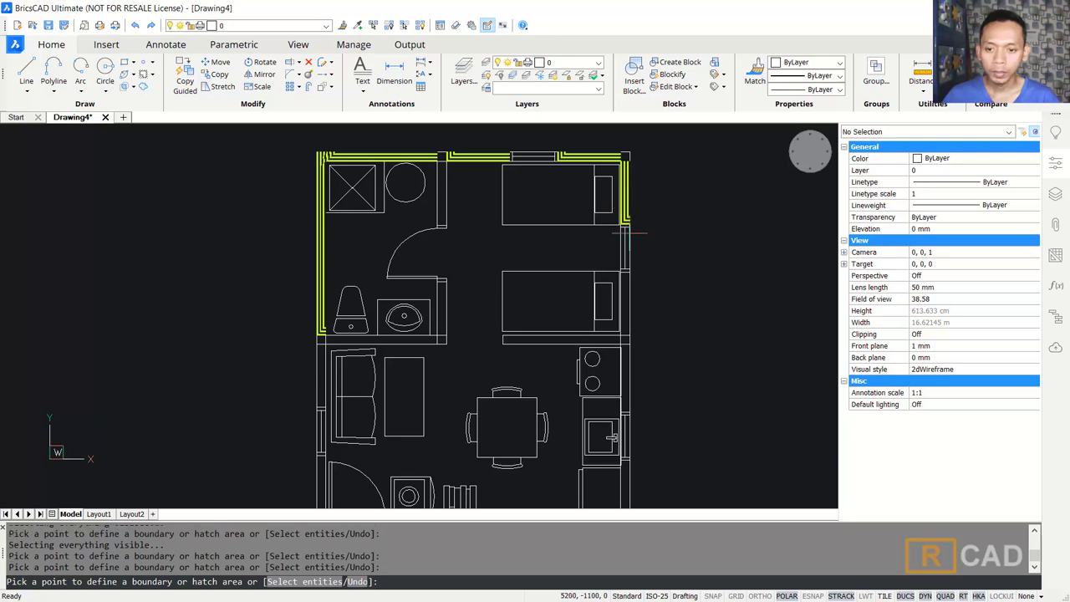
left_click(626, 295)
left_click(594, 339)
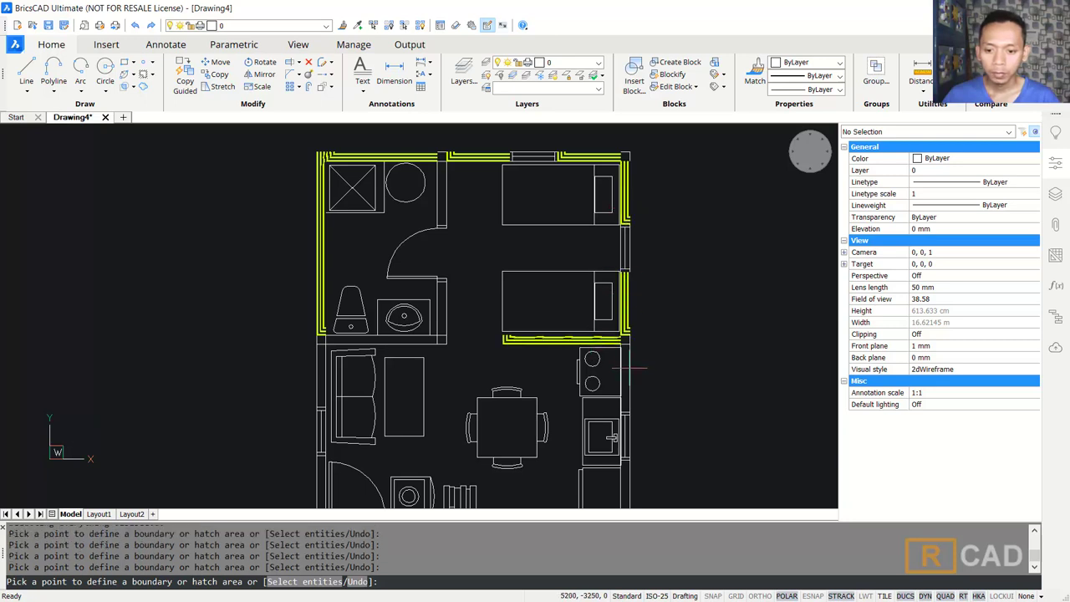
scroll(353, 360, "up", 3)
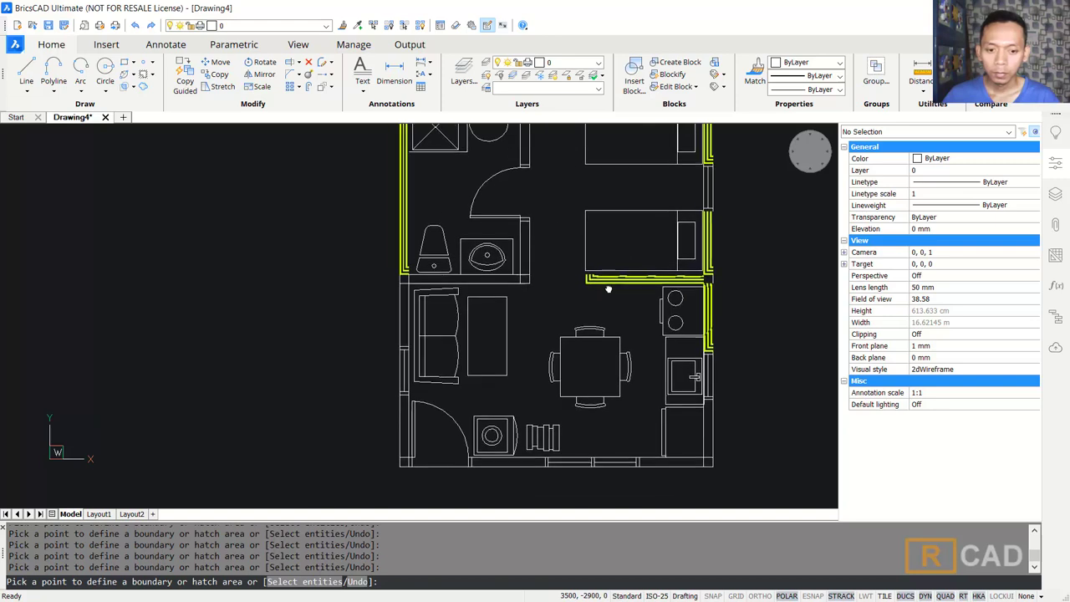
Add the bathroom's inner right wall on both sides of the door and its lower wall to the hatch area.
left_click(531, 253)
left_click(507, 308)
scroll(547, 304, "down", 3)
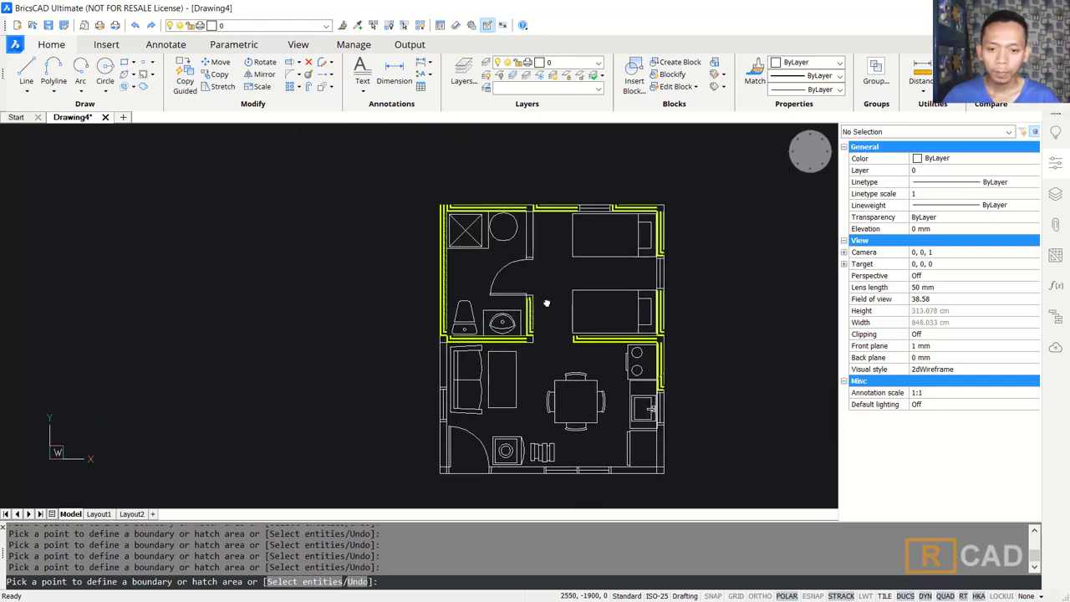
scroll(529, 232, "up", 3)
scroll(524, 231, "down", 3)
Add the lower-right side wall and the bottom outer wall to the hatch area, excluding the entrance door swing and window opening.
scroll(648, 326, "up", 2)
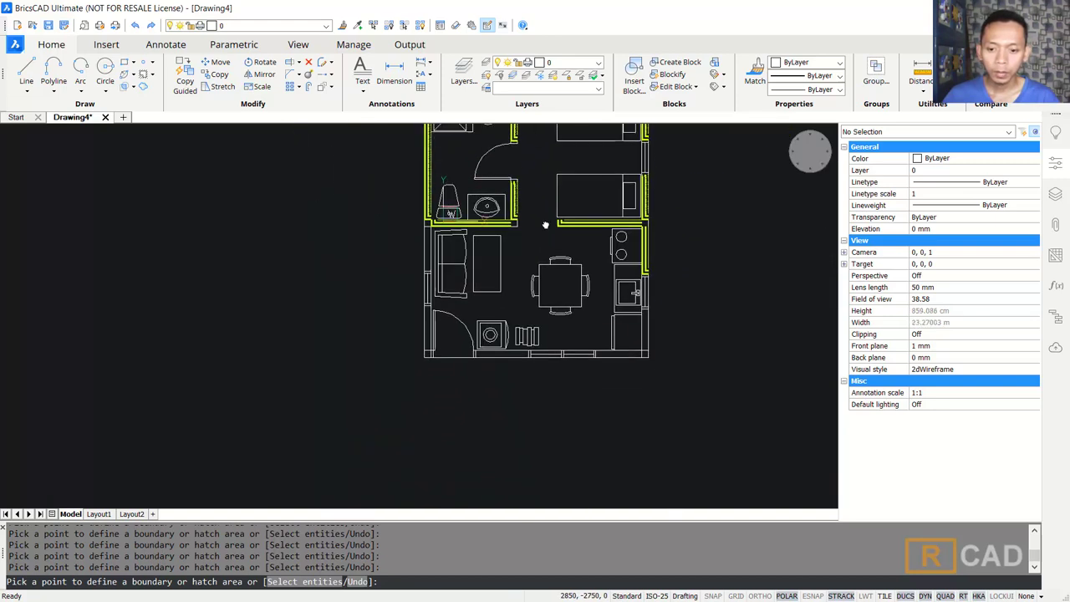
scroll(645, 343, "up", 3)
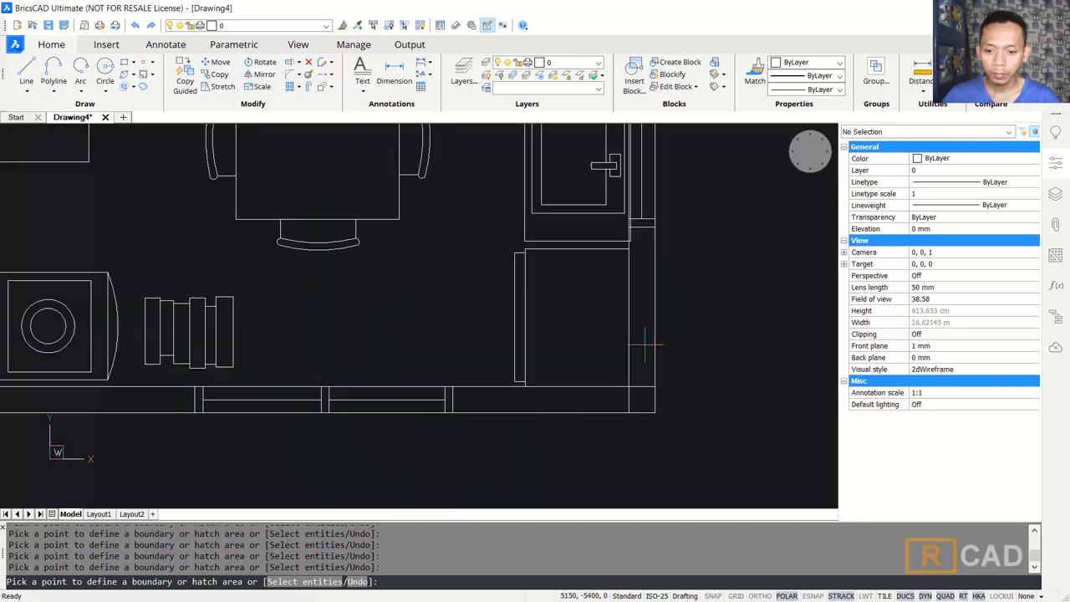
left_click(596, 393)
scroll(646, 352, "down", 3)
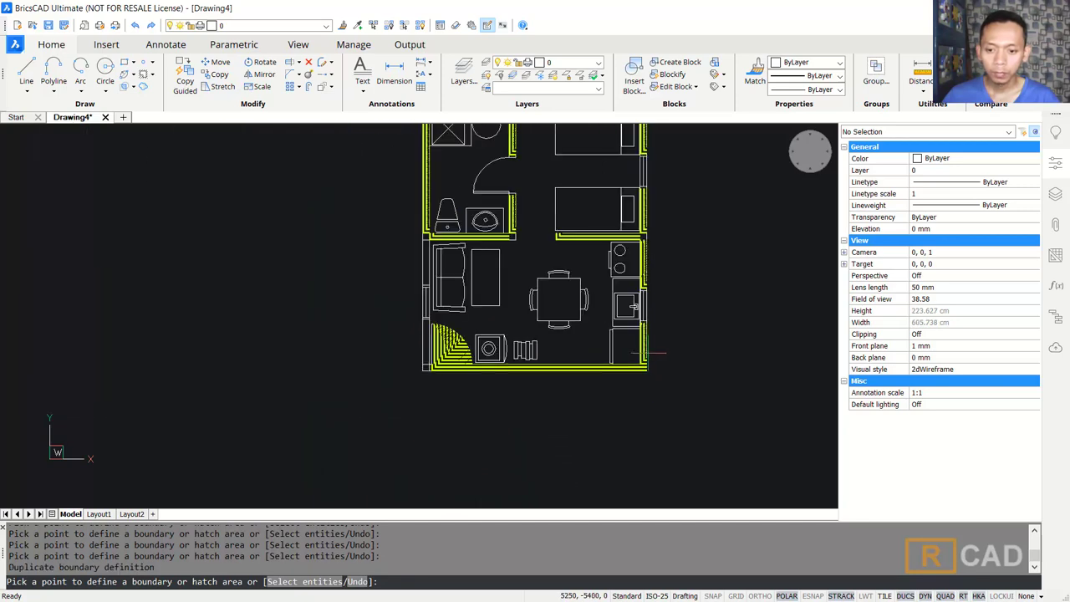
left_click(571, 367)
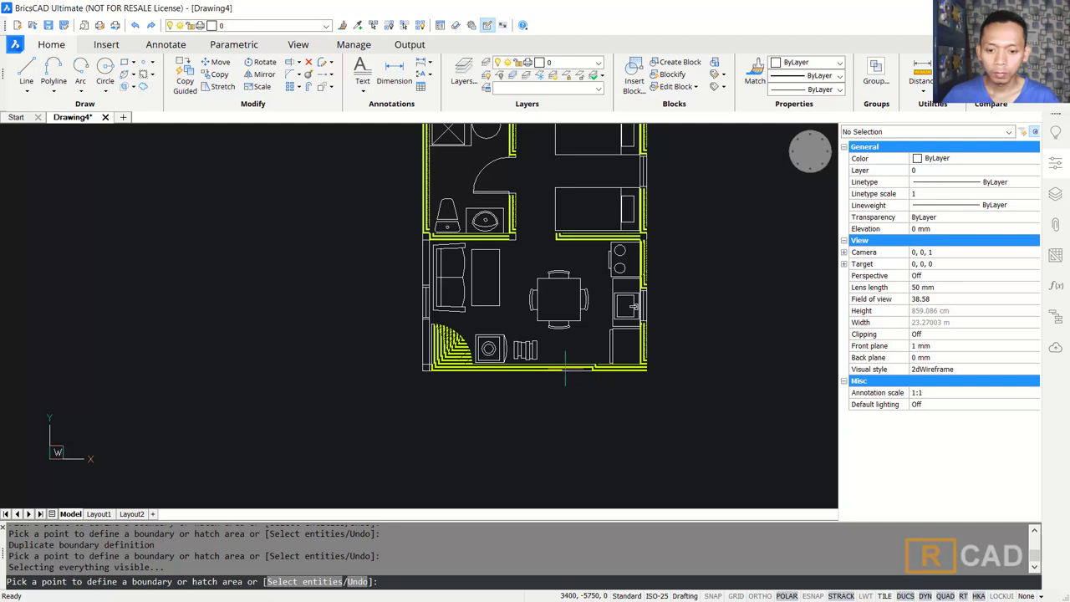
left_click(436, 368)
scroll(517, 377, "up", 3)
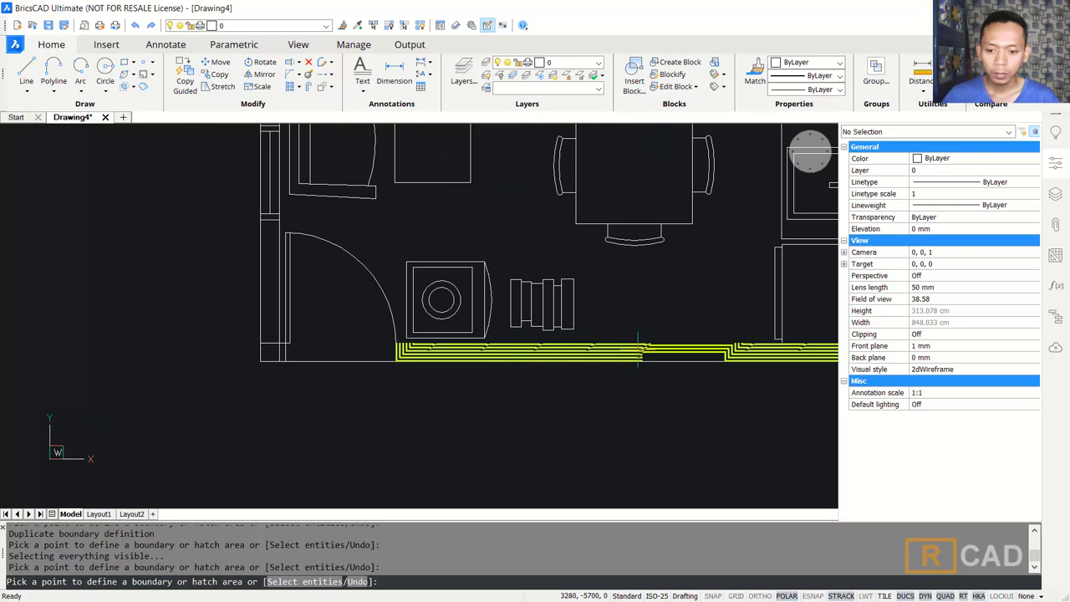
left_click(657, 349)
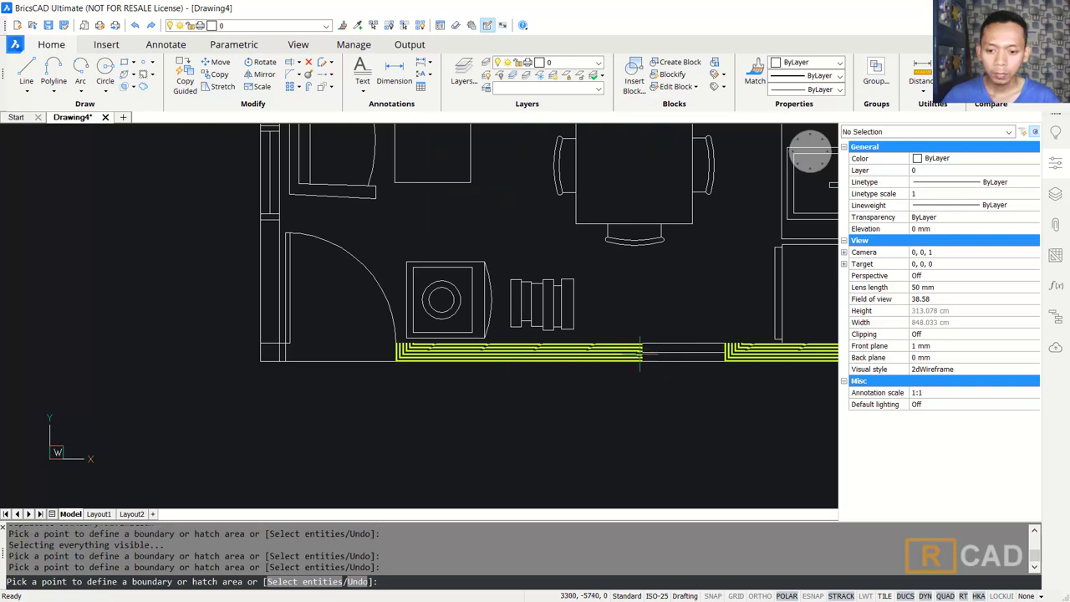
middle_click_drag(714, 316, 568, 298)
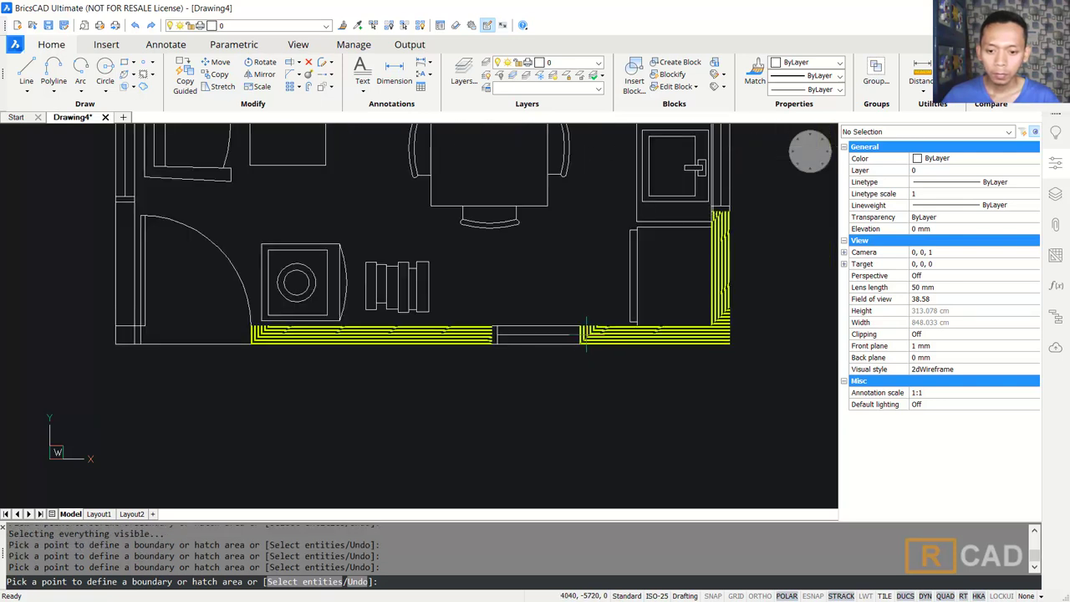
left_click(582, 334)
Add the living area's left wall above and below its window to the hatch area and create the hatch.
scroll(717, 339, "down", 5)
scroll(487, 318, "up", 3)
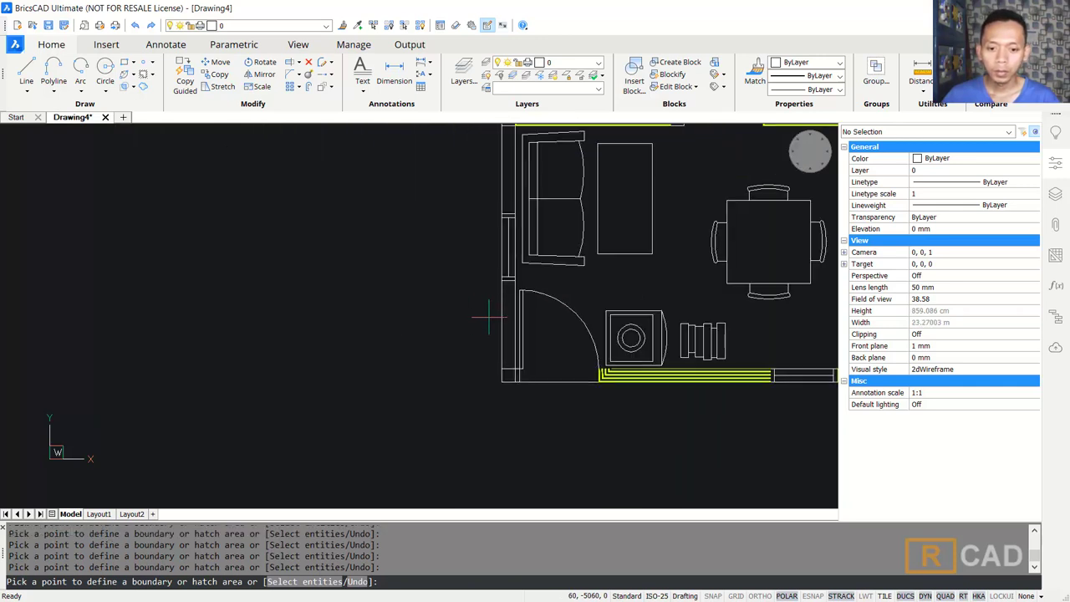
left_click(511, 320)
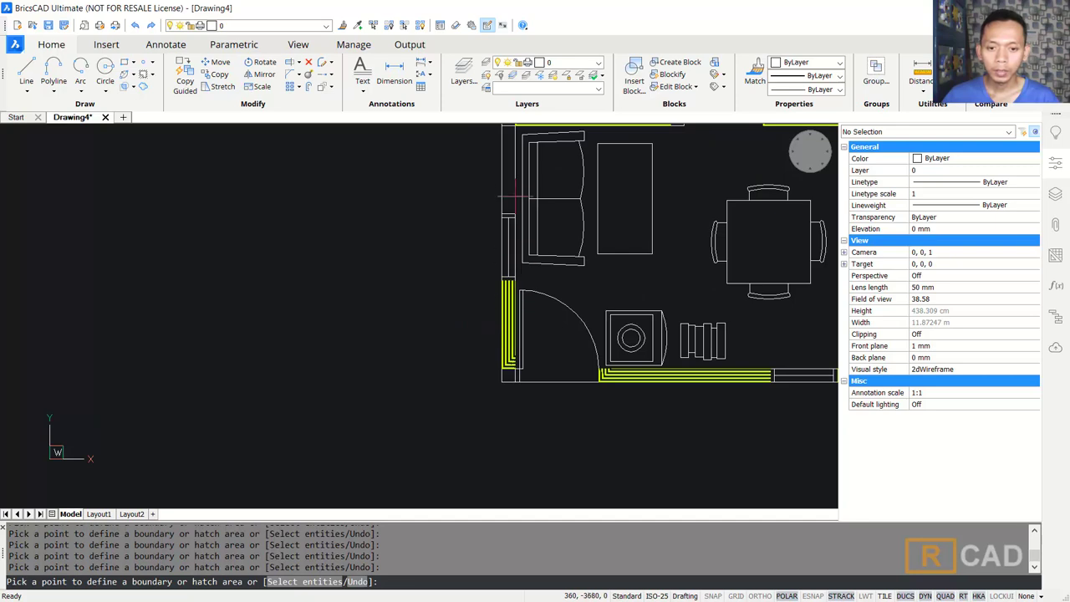
scroll(601, 250, "down", 3)
middle_click_drag(636, 261, 503, 328)
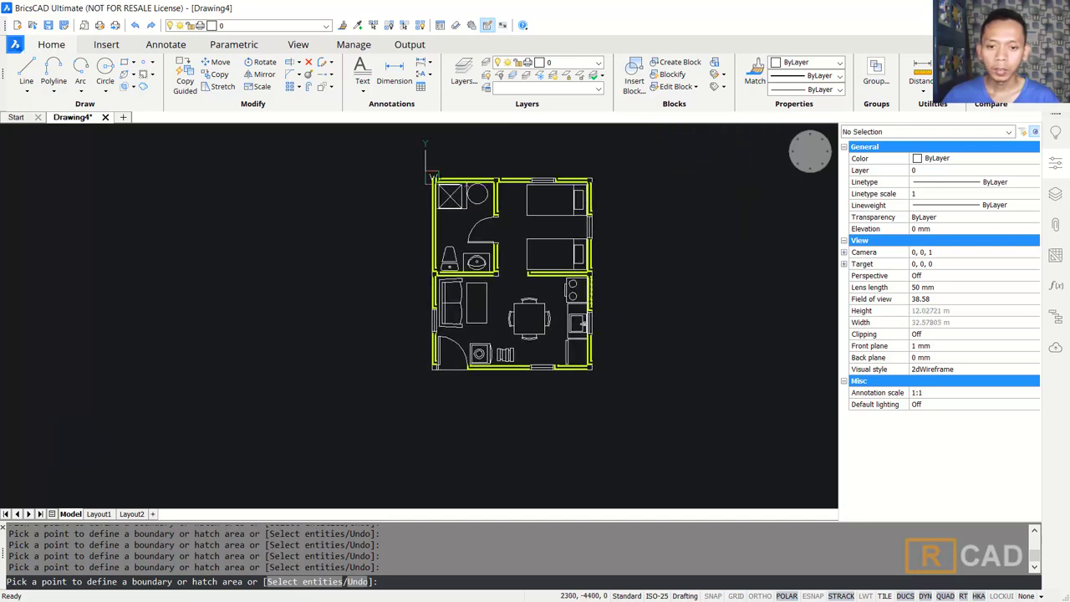
key("Return")
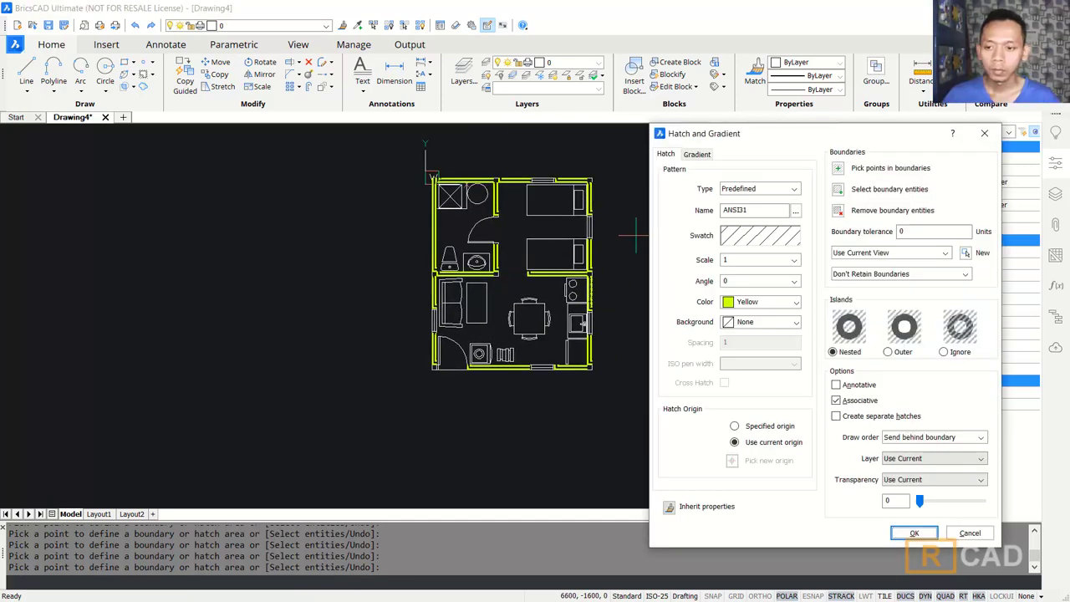
left_click(912, 534)
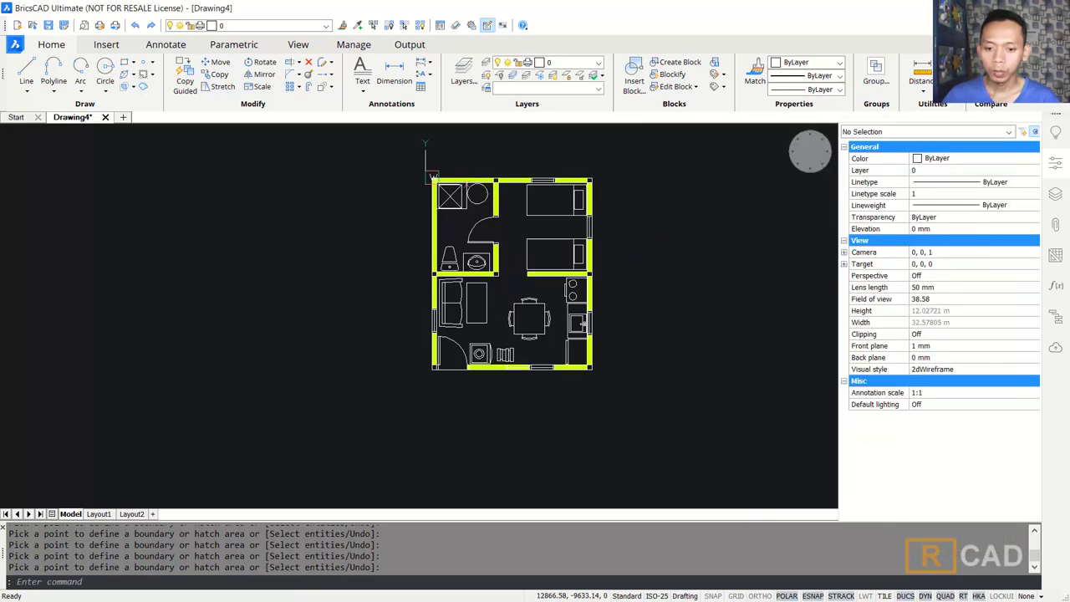
Set the pattern scale of the yellow wall hatch to 15.
scroll(565, 285, "up", 6)
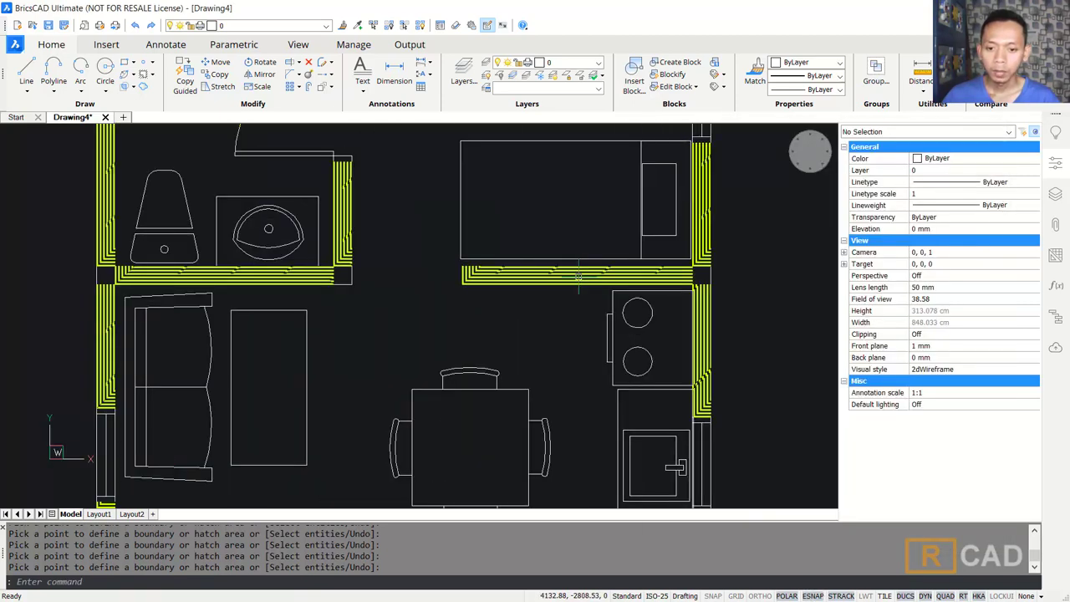
left_click(583, 280)
scroll(760, 284, "down", 2)
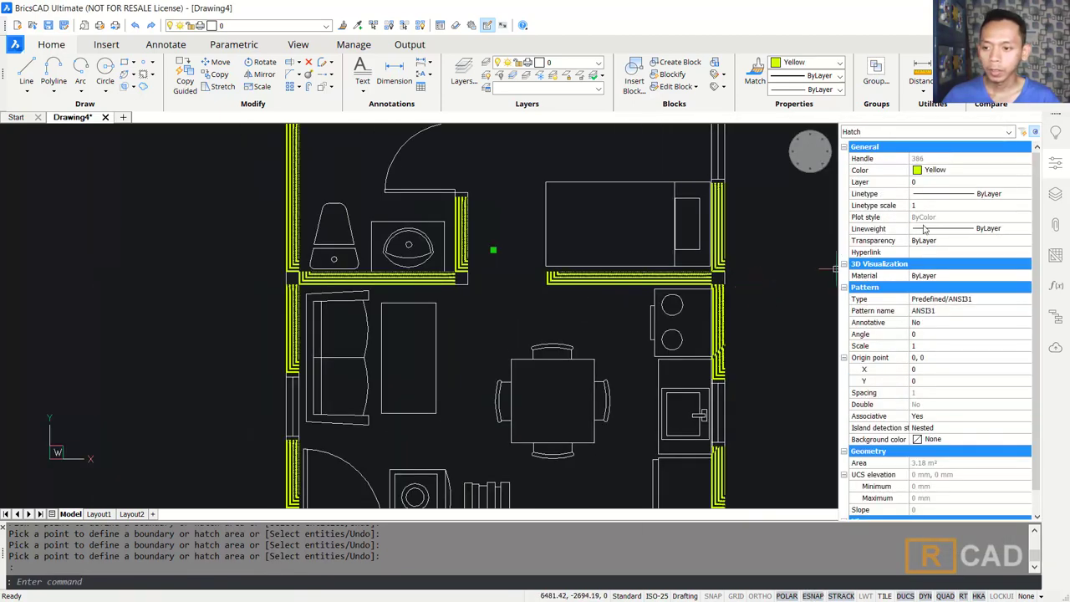
scroll(757, 335, "down", 3)
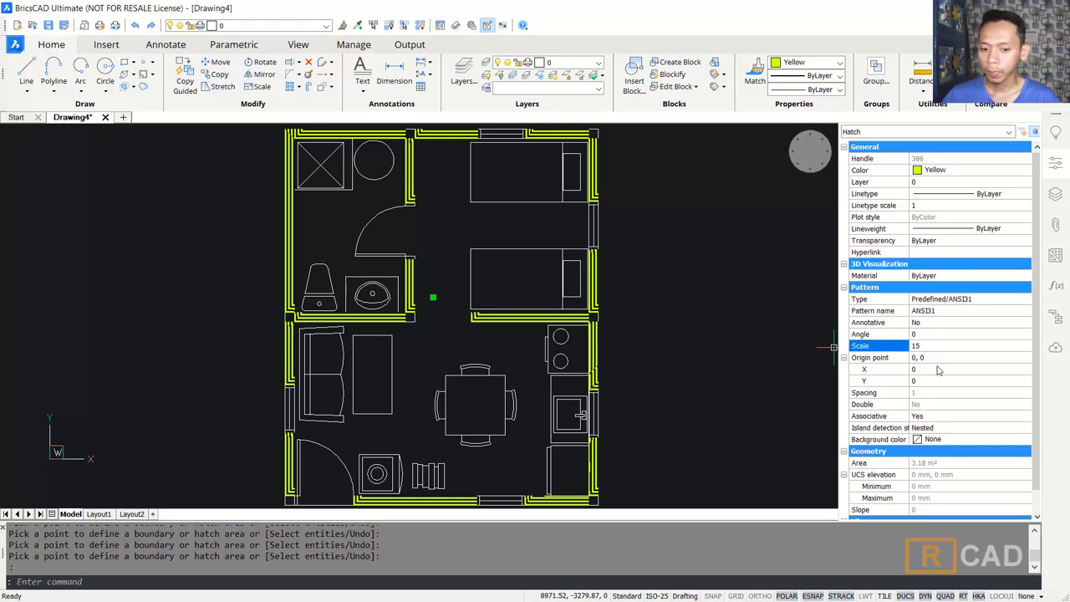
key("Return")
key("Return")
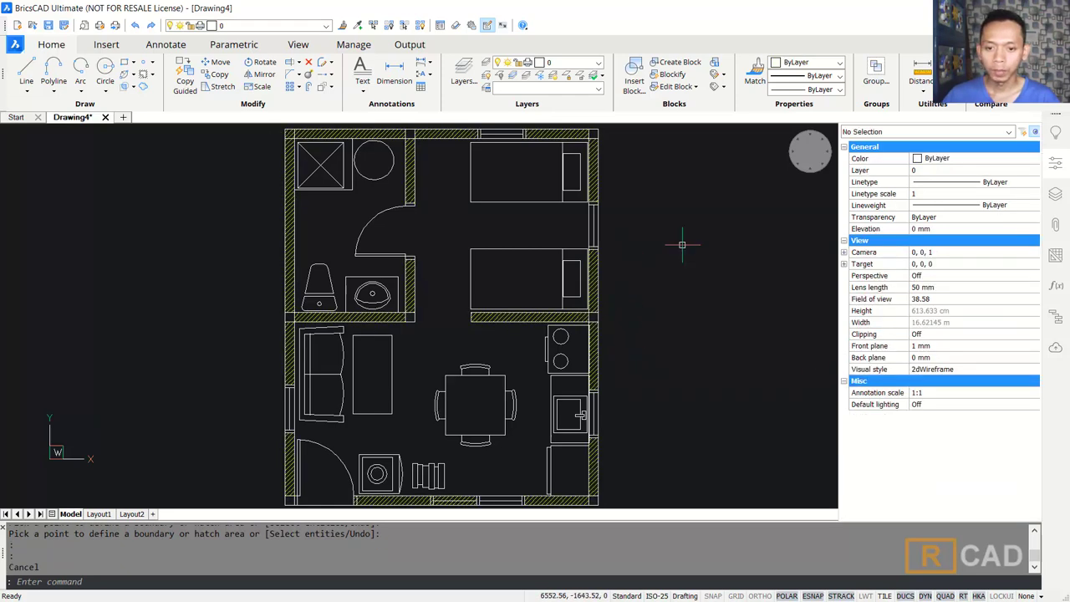
scroll(693, 275, "down", 3)
middle_click_drag(693, 275, 640, 279)
key("ctrl+z")
key("ctrl+z")
key("ctrl+z")
key("ctrl+z")
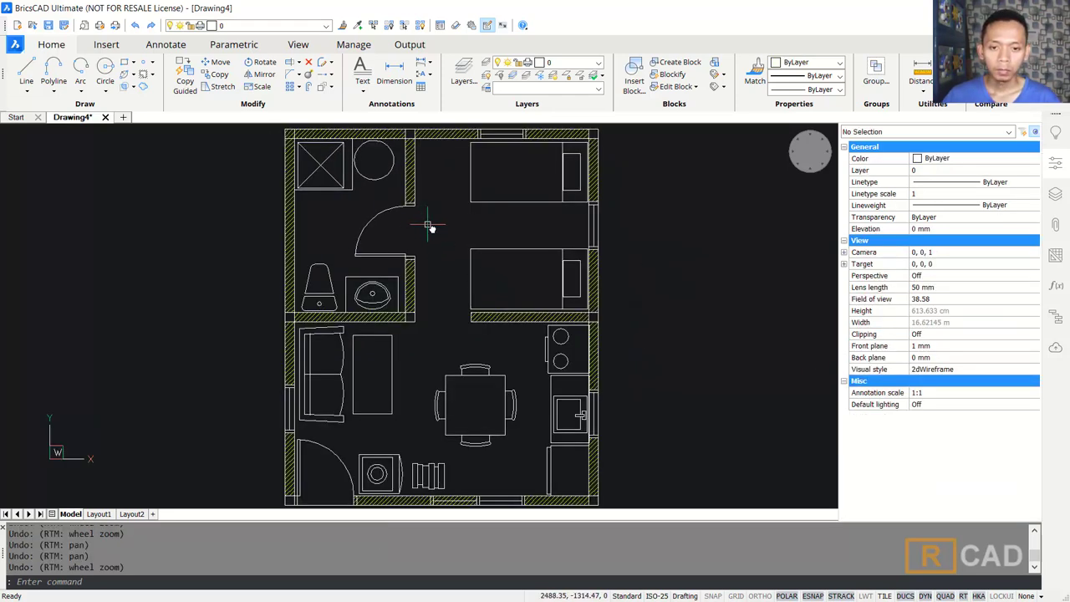
Start a hatch with a two-color gradient and add the three columns along the top outer wall to its area.
middle_click_drag(427, 226, 504, 231)
type("hat")
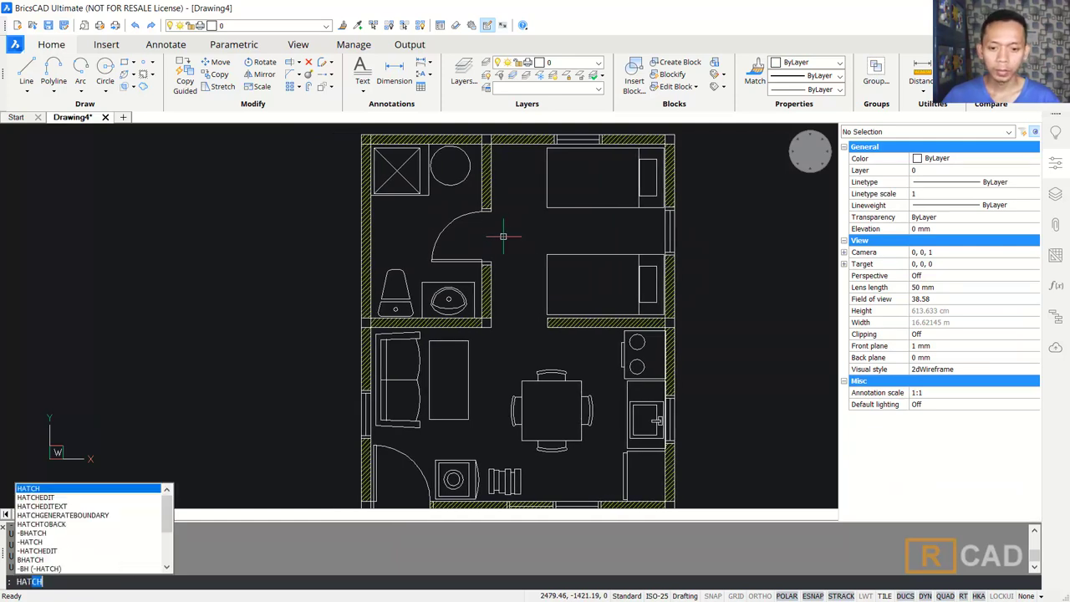
key("Return")
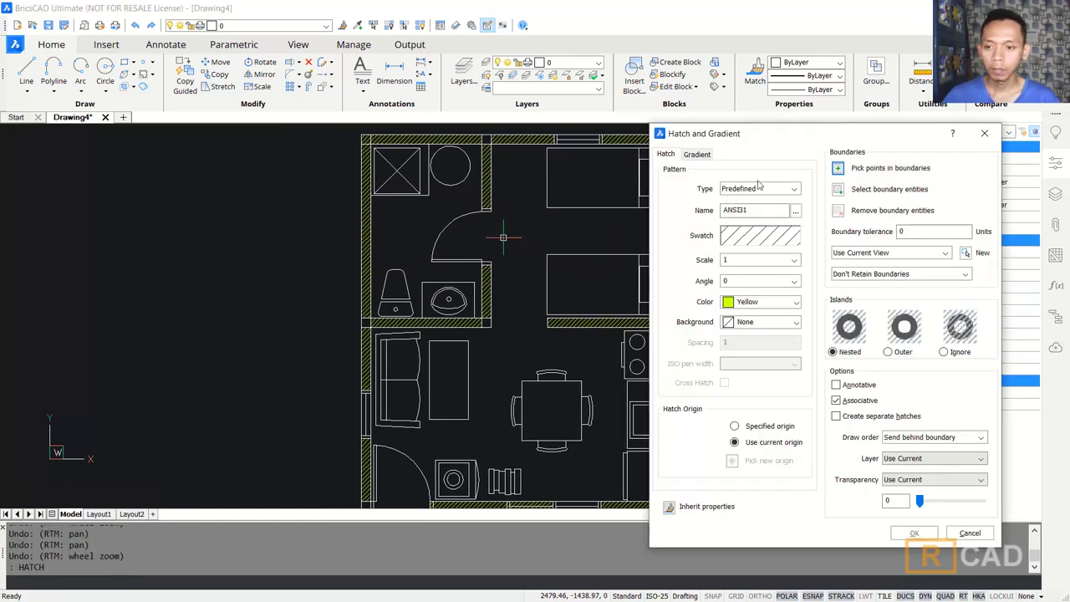
left_click(697, 154)
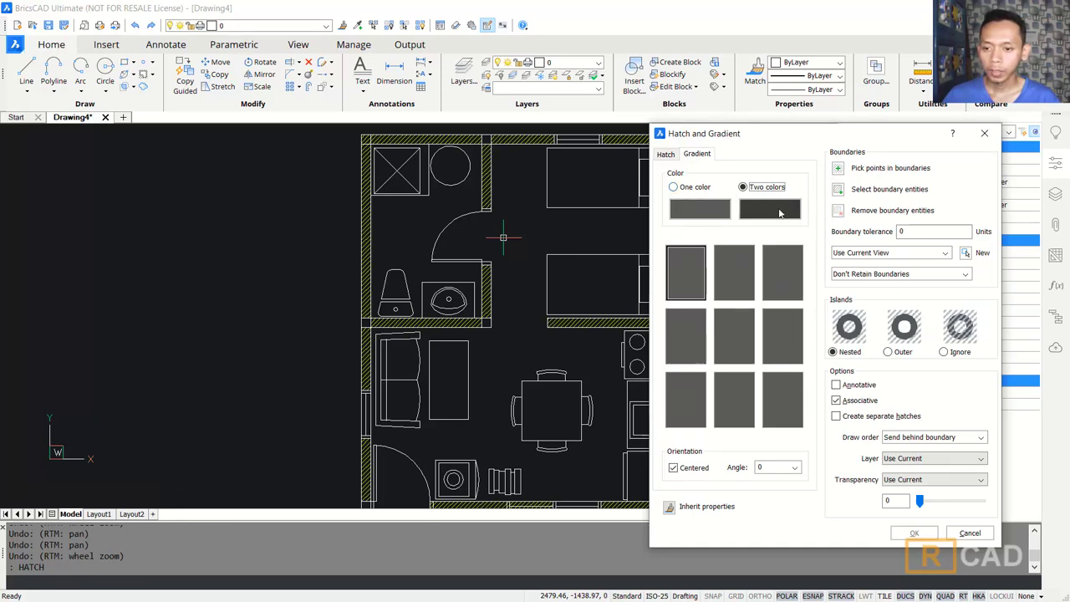
left_click(838, 170)
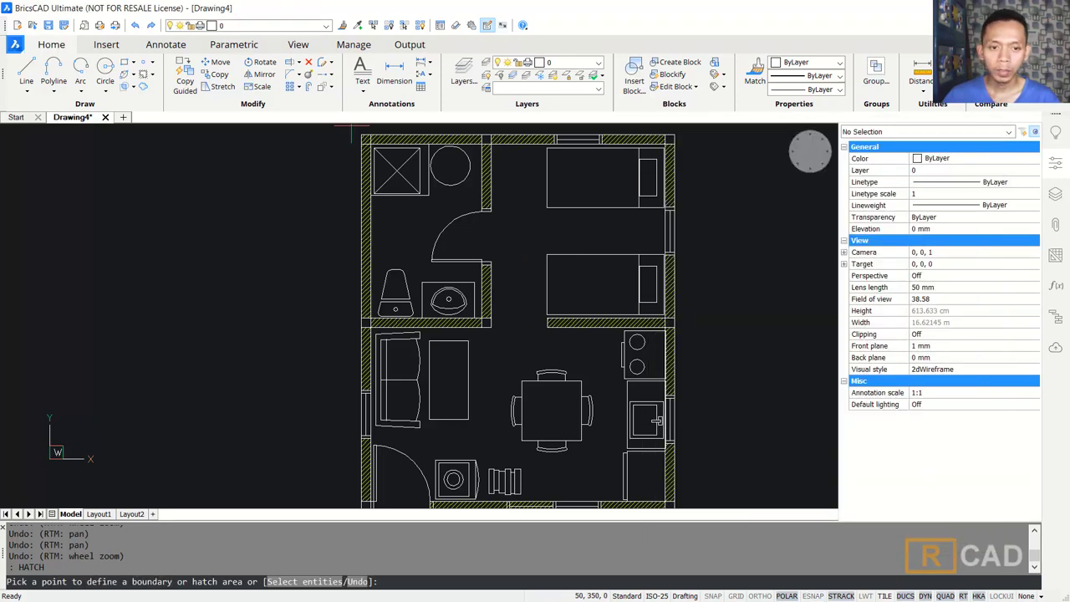
scroll(367, 142, "up", 4)
scroll(387, 163, "down", 4)
scroll(292, 177, "up", 3)
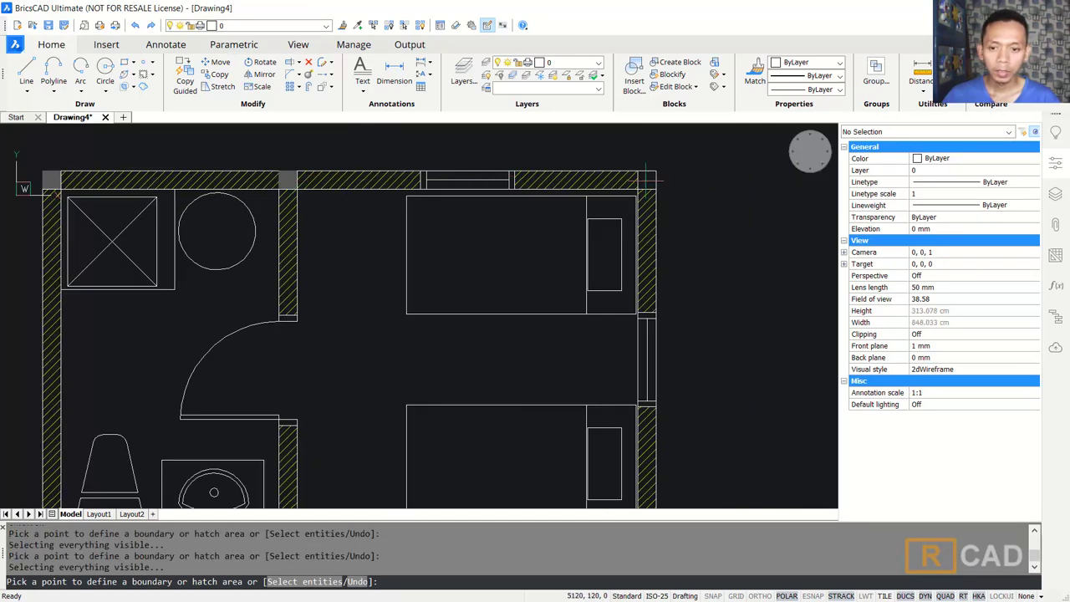
Add the three columns in line with the middle walls between bathroom, bedroom and living area to the gradient area.
middle_click_drag(647, 297, 601, 142)
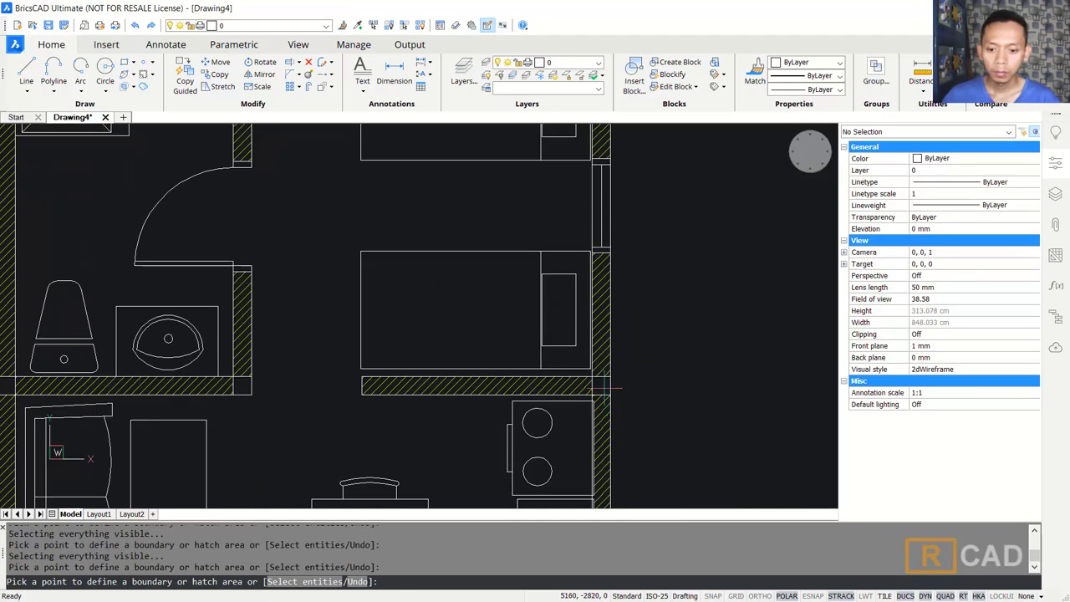
middle_click_drag(321, 342, 489, 275)
scroll(493, 277, "down", 3)
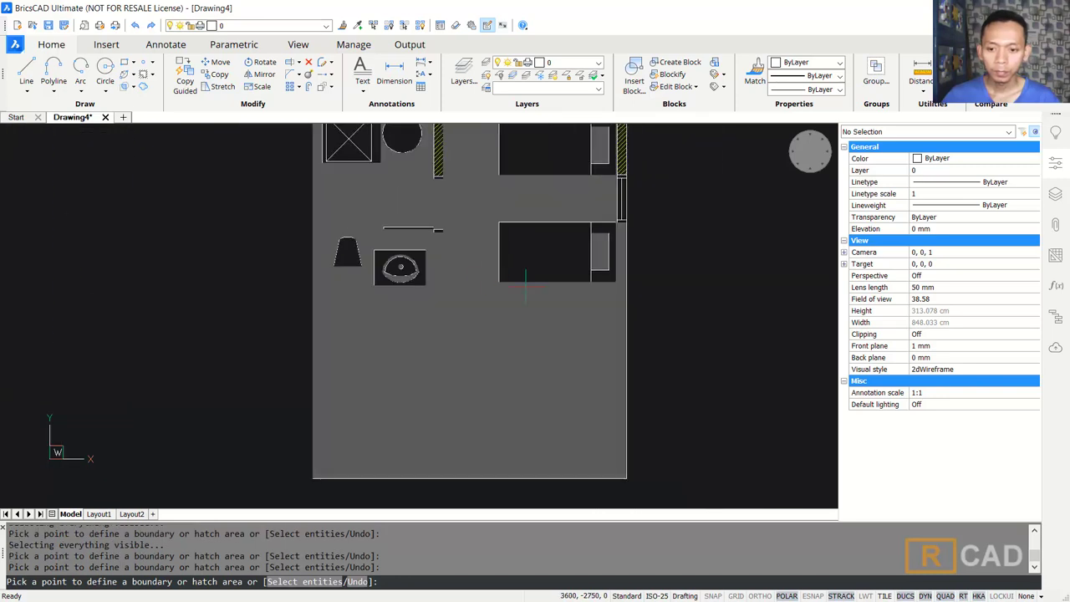
key("ctrl+z")
mouse_move(640, 234)
middle_mouse_down()
mouse_move(641, 308)
mouse_move(618, 273)
middle_mouse_up()
scroll(519, 195, "up", 2)
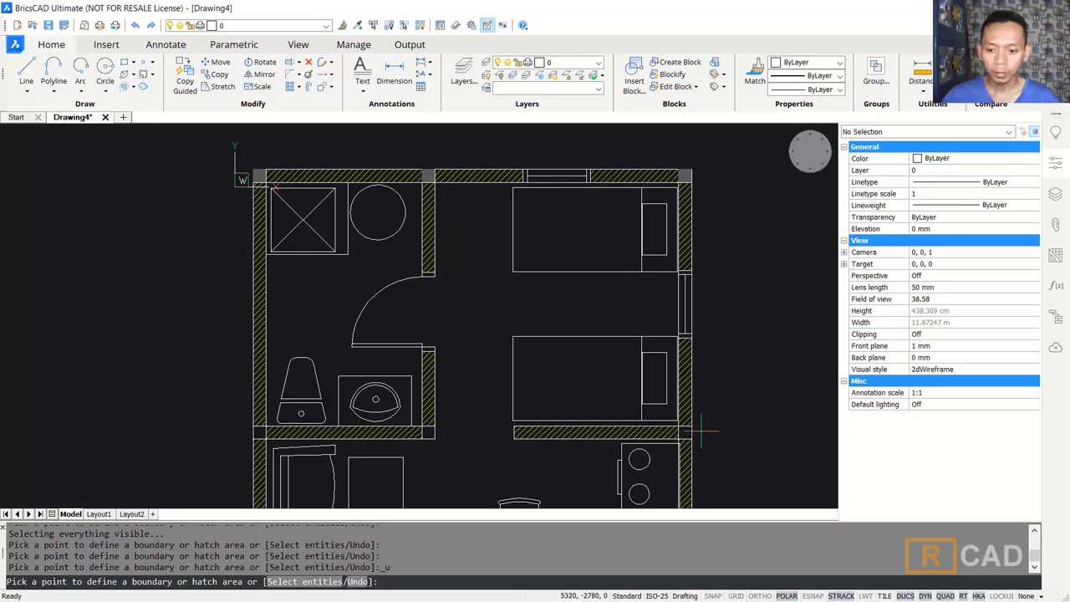
mouse_move(429, 434)
middle_mouse_down()
mouse_move(452, 376)
mouse_move(493, 331)
middle_mouse_up()
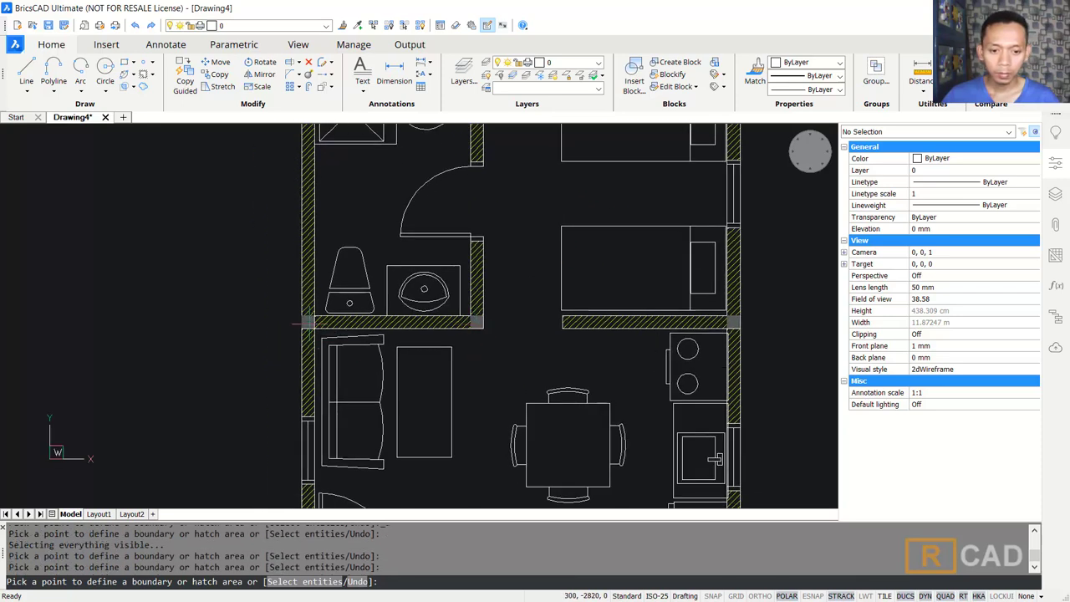
Add the columns at both ends of the bottom outer wall to the gradient area and create the fill.
middle_click_drag(593, 396, 566, 306)
middle_click_drag(602, 502, 581, 405)
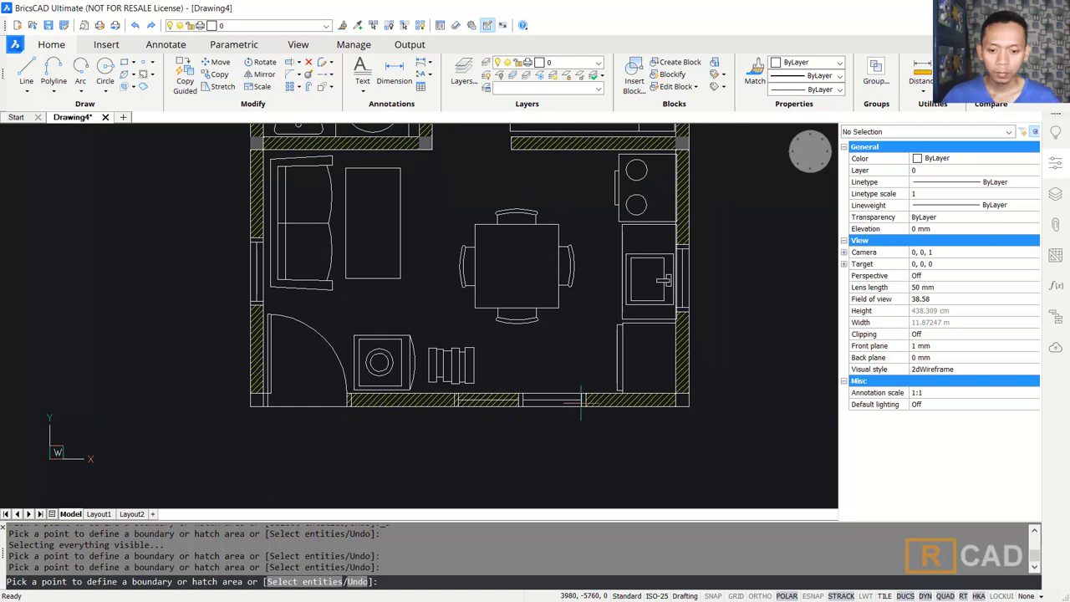
left_click(685, 406)
scroll(667, 343, "down", 2)
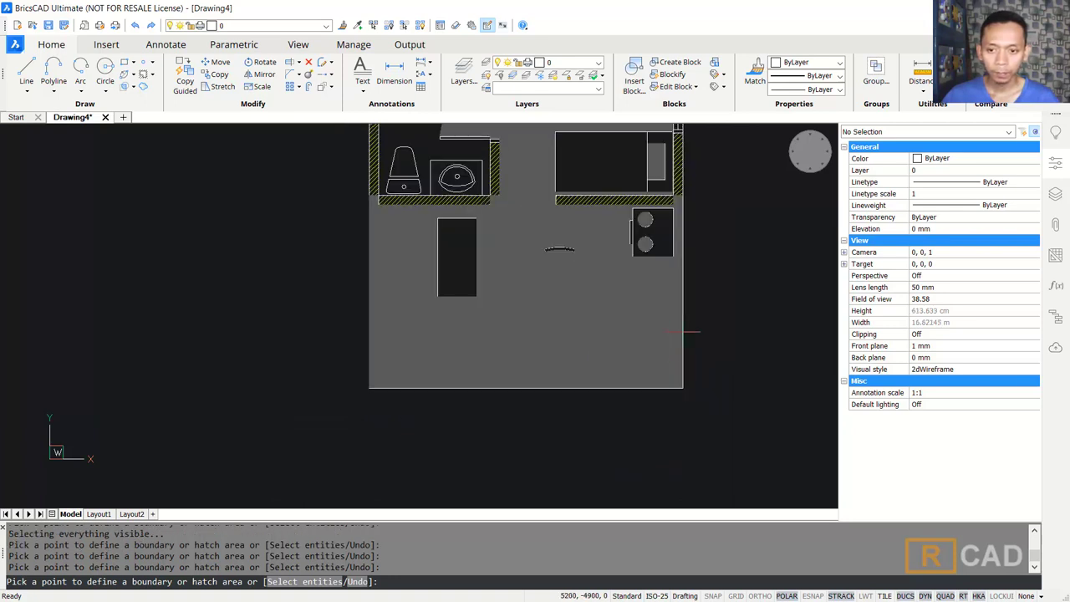
key("ctrl+z")
left_click(679, 386)
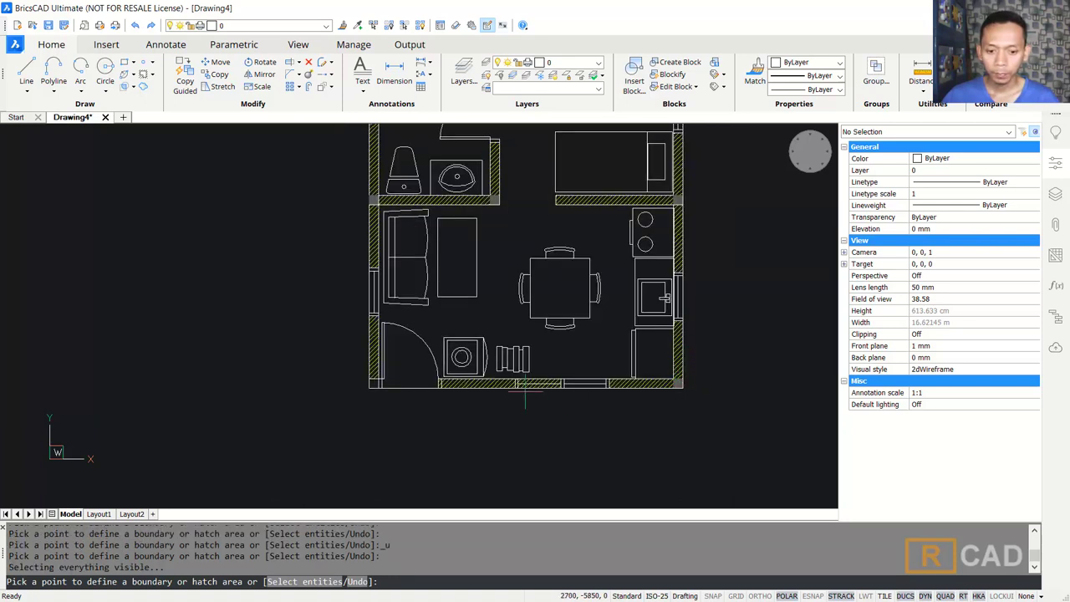
left_click(376, 386)
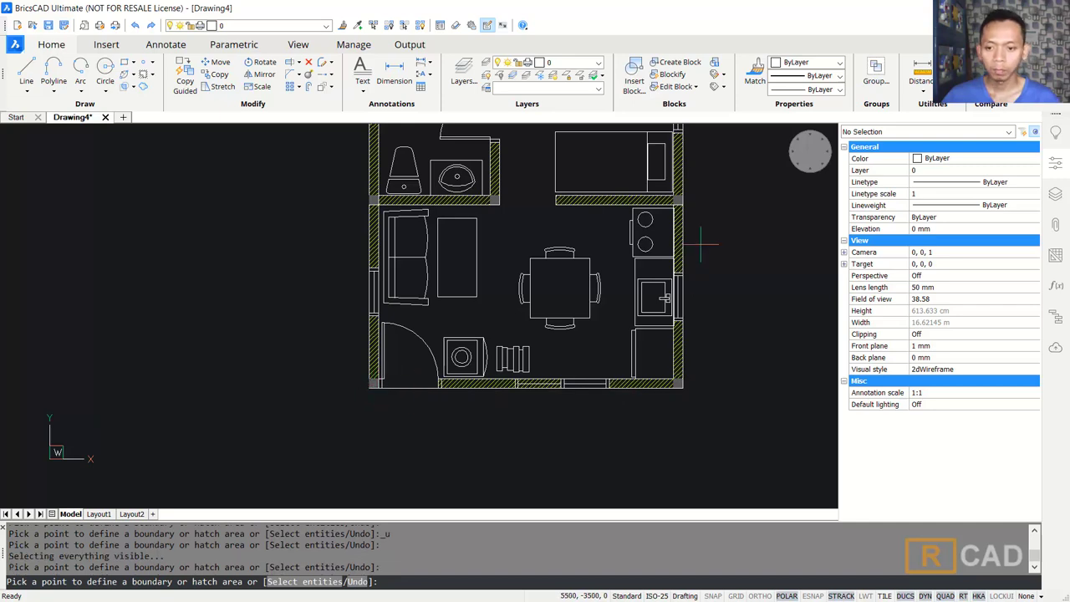
middle_click_drag(700, 244, 595, 338)
key("Return")
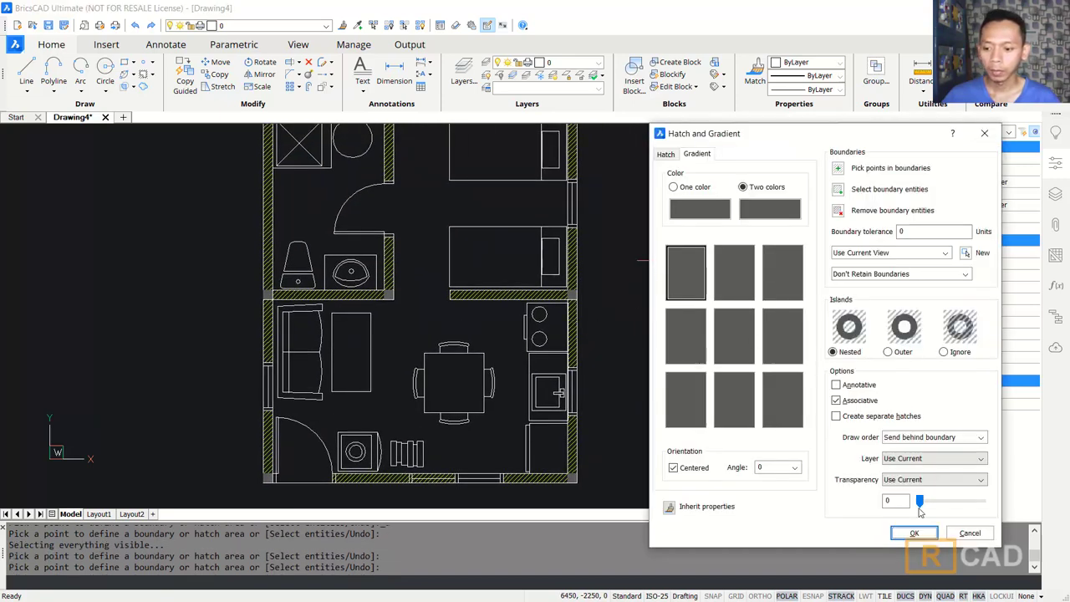
left_click(913, 532)
scroll(542, 279, "down", 2)
middle_click_drag(595, 279, 627, 269)
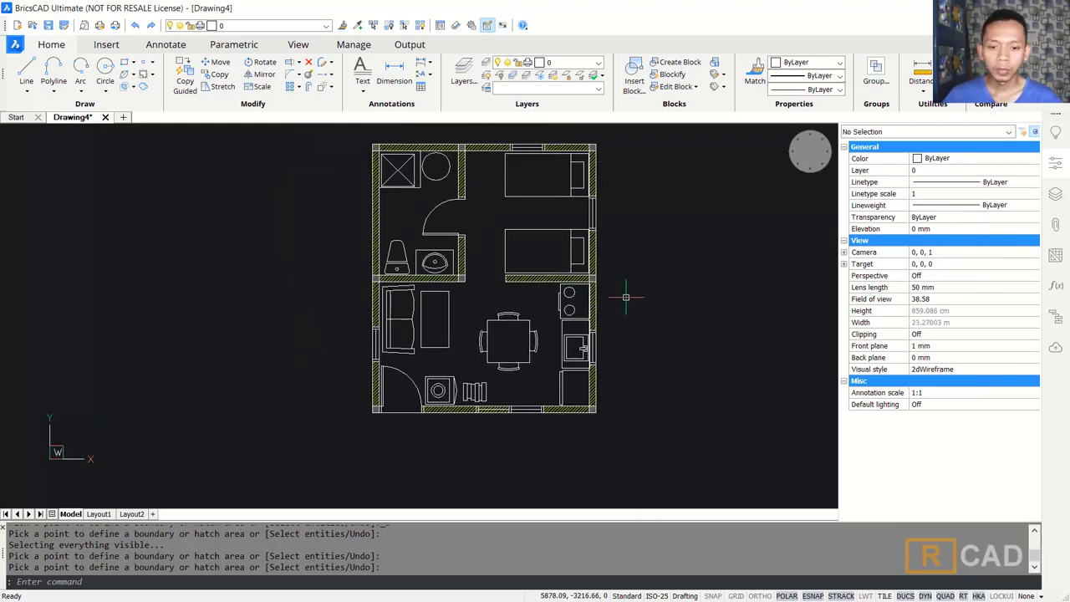
Add a horizontal linear dimension below the bottom outer wall, measuring the house's width between its outer corners.
middle_click_drag(647, 299, 595, 316)
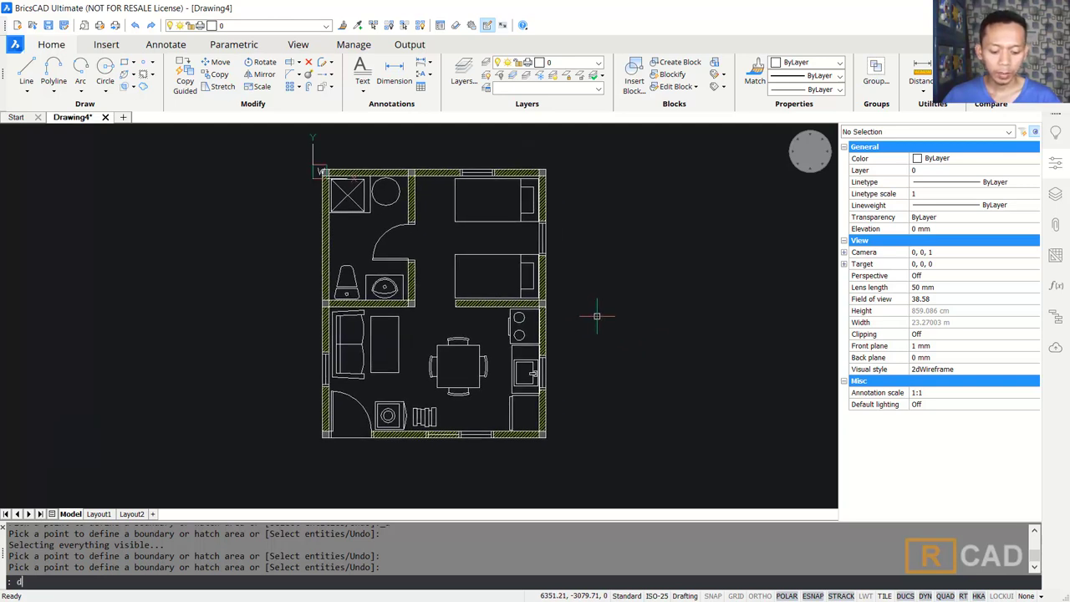
type("imli")
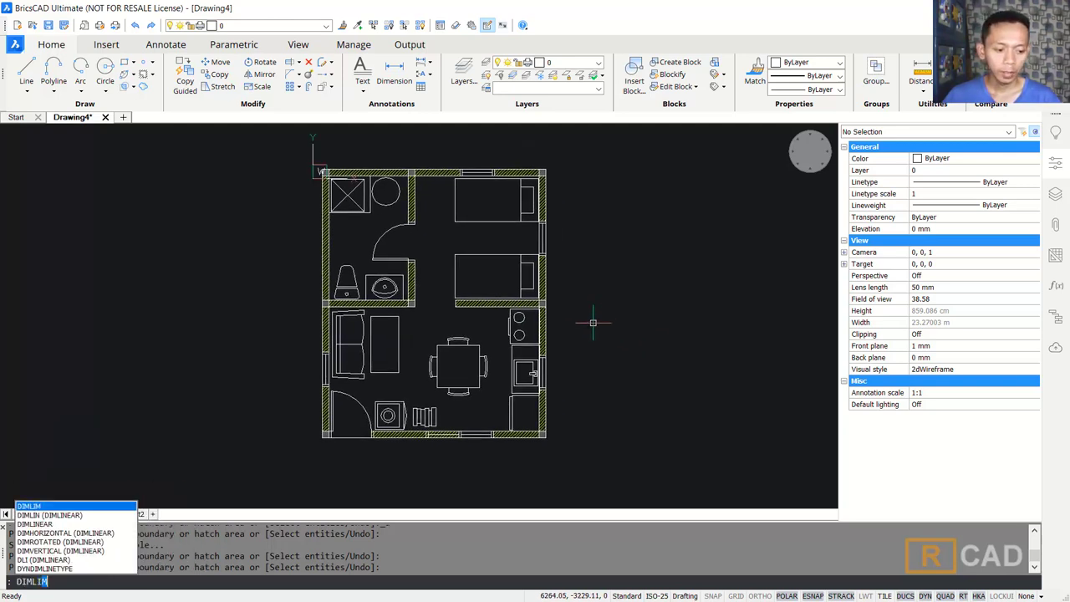
left_click(56, 516)
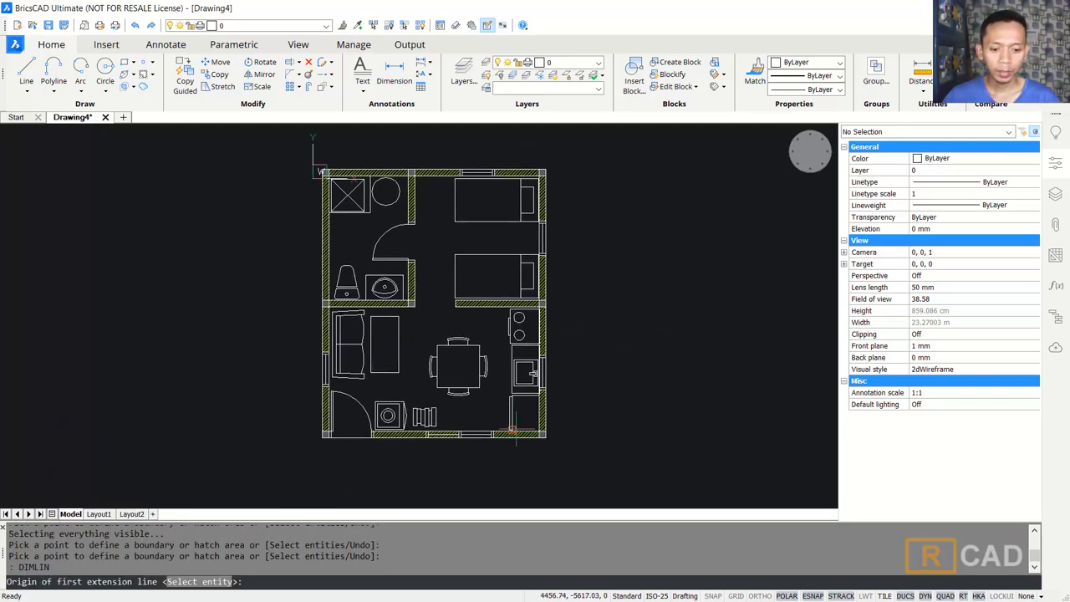
scroll(345, 476, "up", 5)
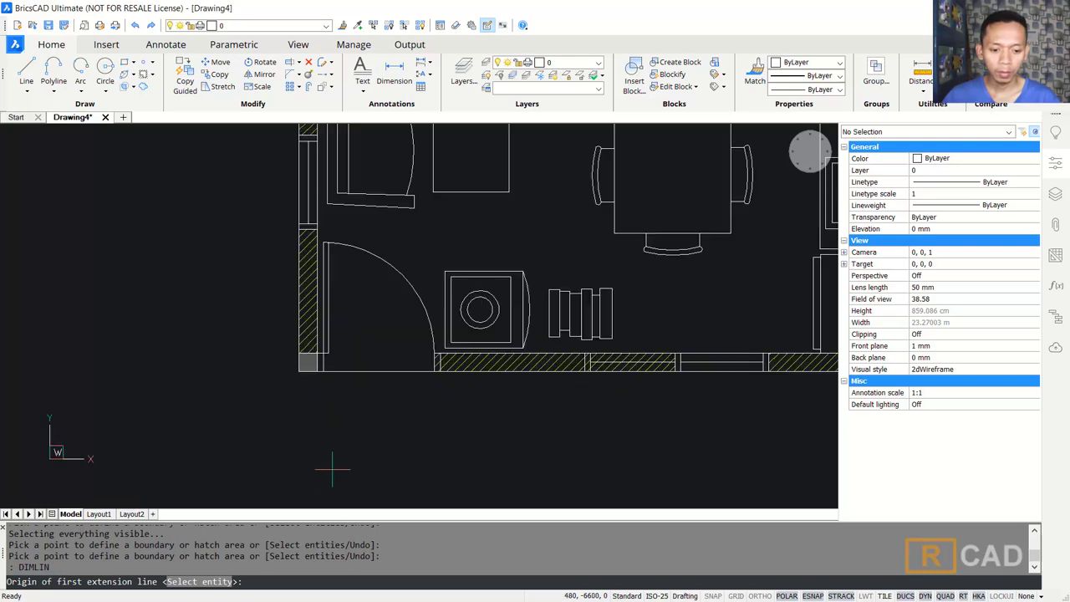
left_click(297, 370)
scroll(502, 401, "down", 3)
scroll(501, 376, "up", 5)
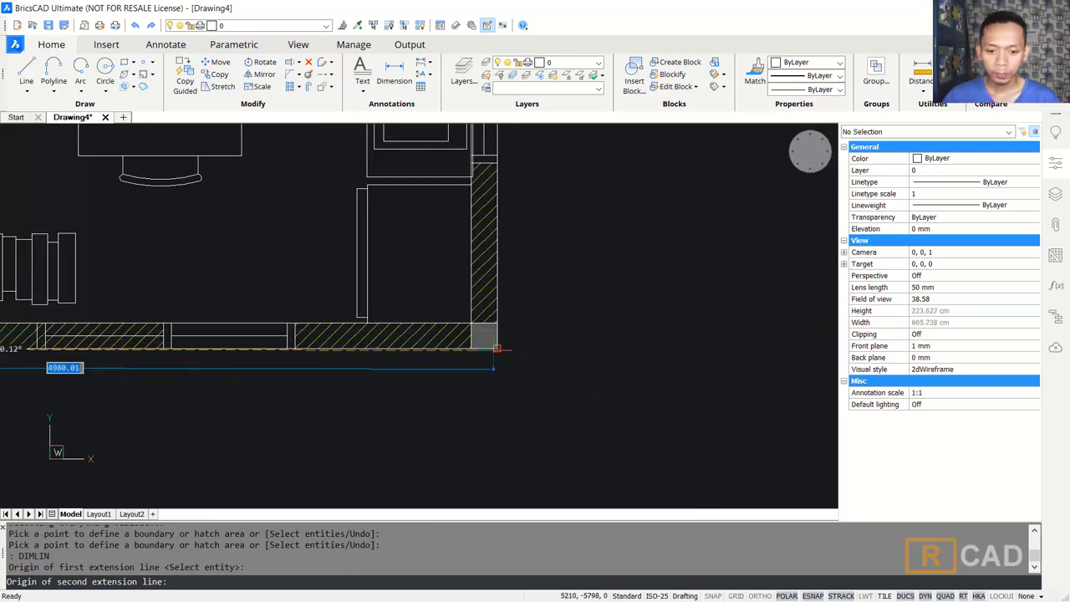
left_click(497, 348)
middle_click_drag(544, 384, 689, 357)
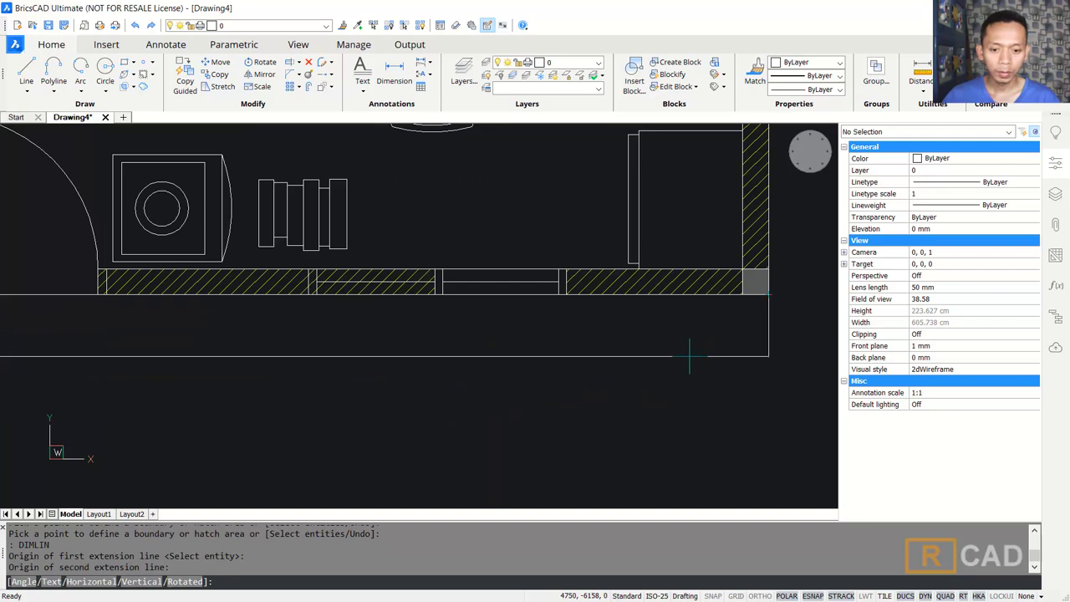
left_click(689, 356)
scroll(476, 369, "down", 3)
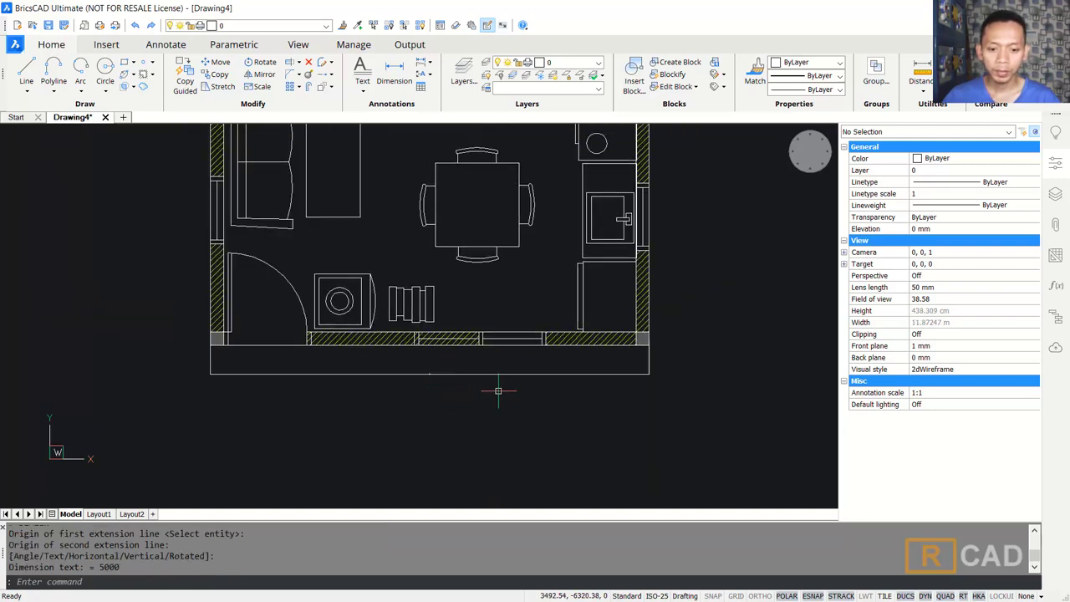
Open the dimension styles and set ISO-25's arrow size to 120 and its dimension break size to 60.
middle_click_drag(495, 391, 497, 416)
type("d")
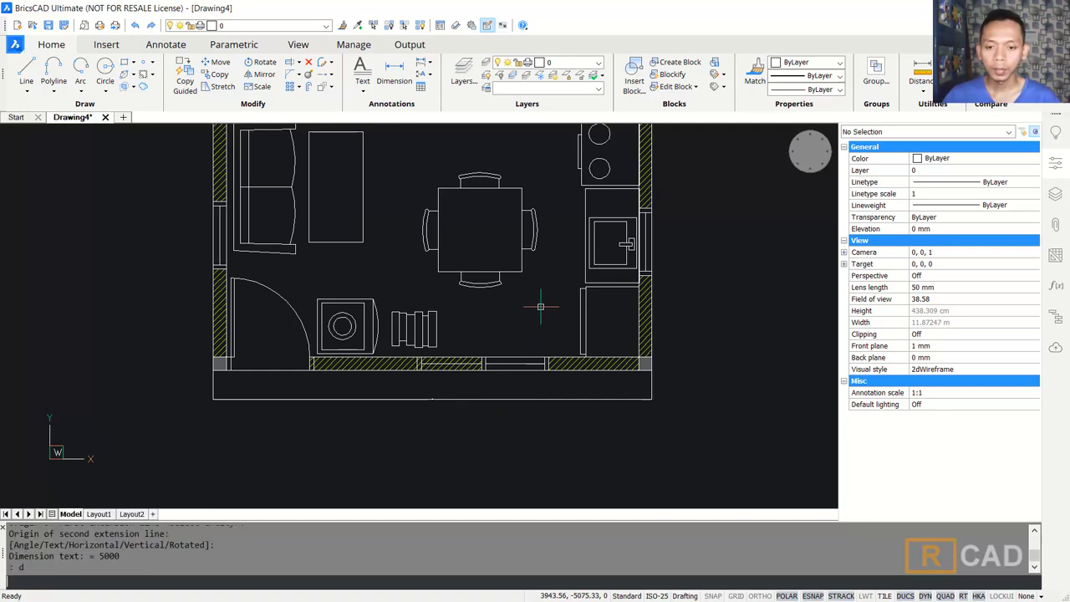
key("Return")
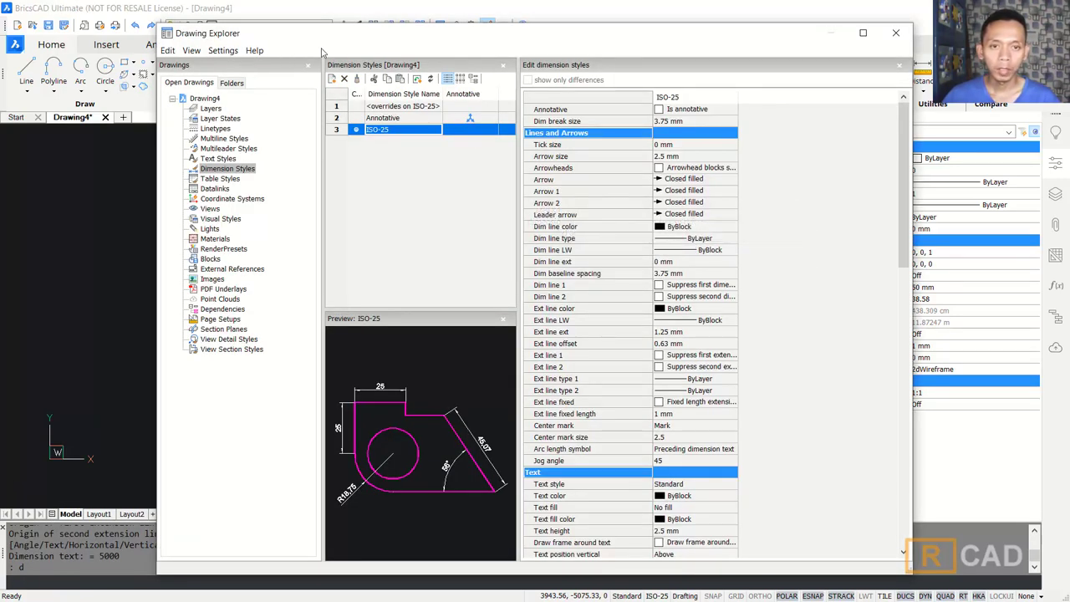
left_click_drag(517, 46, 524, 24)
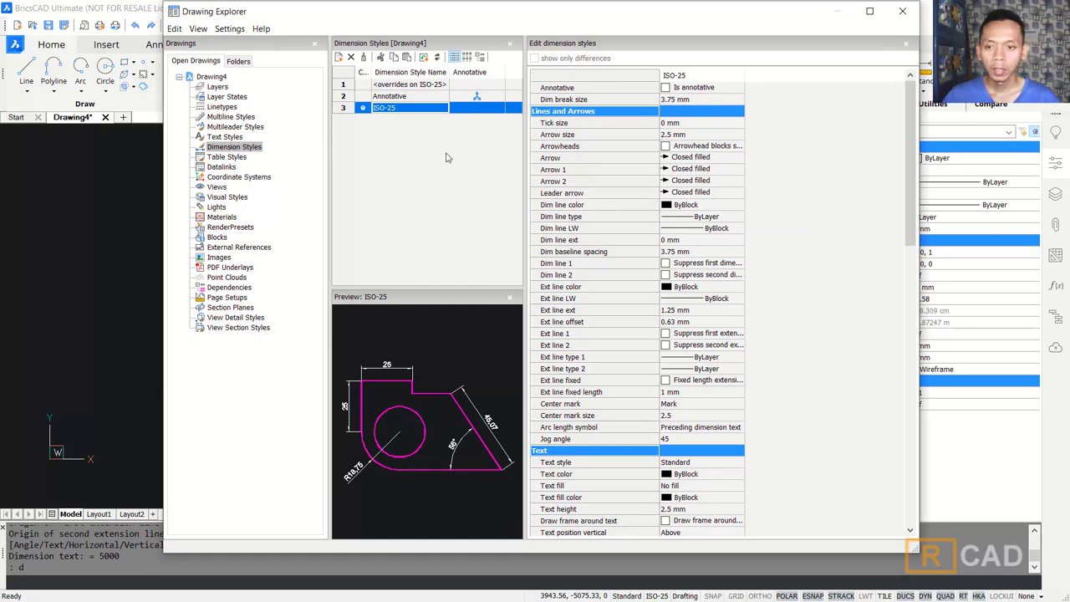
left_click(674, 135)
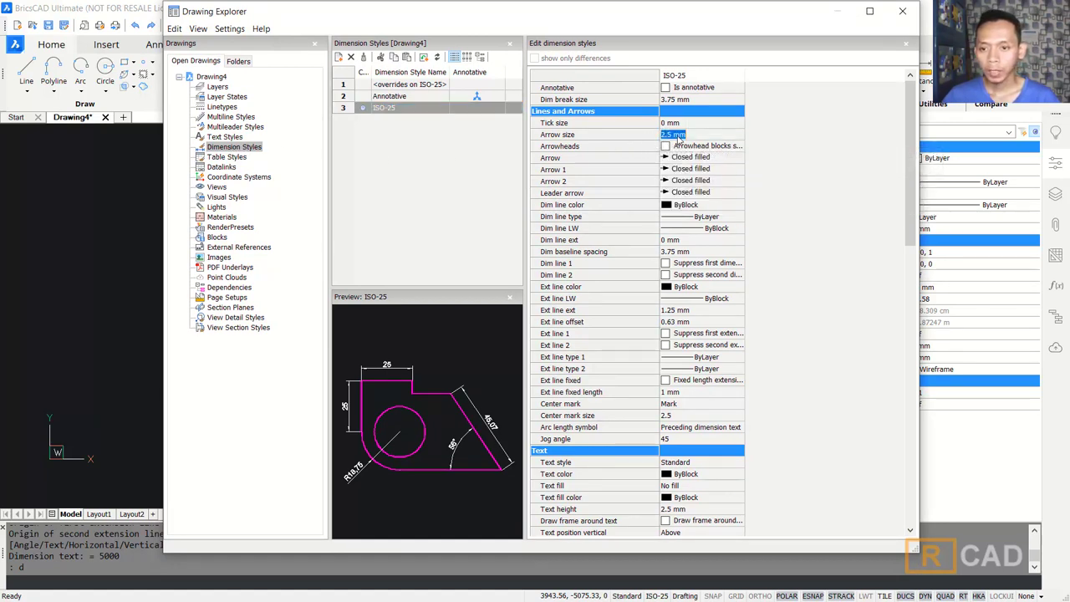
type("125")
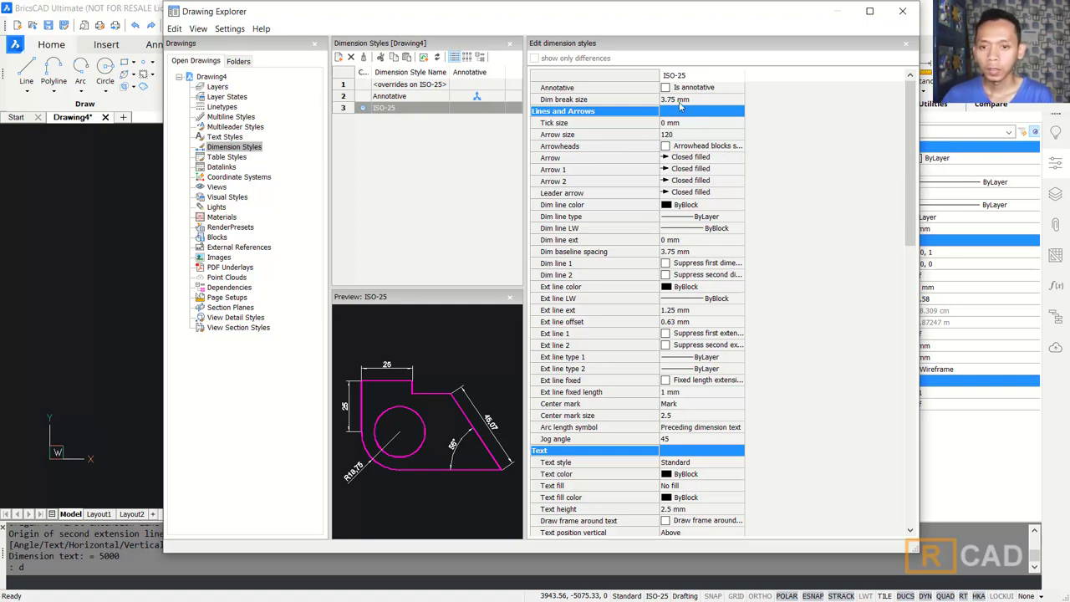
left_click(682, 101)
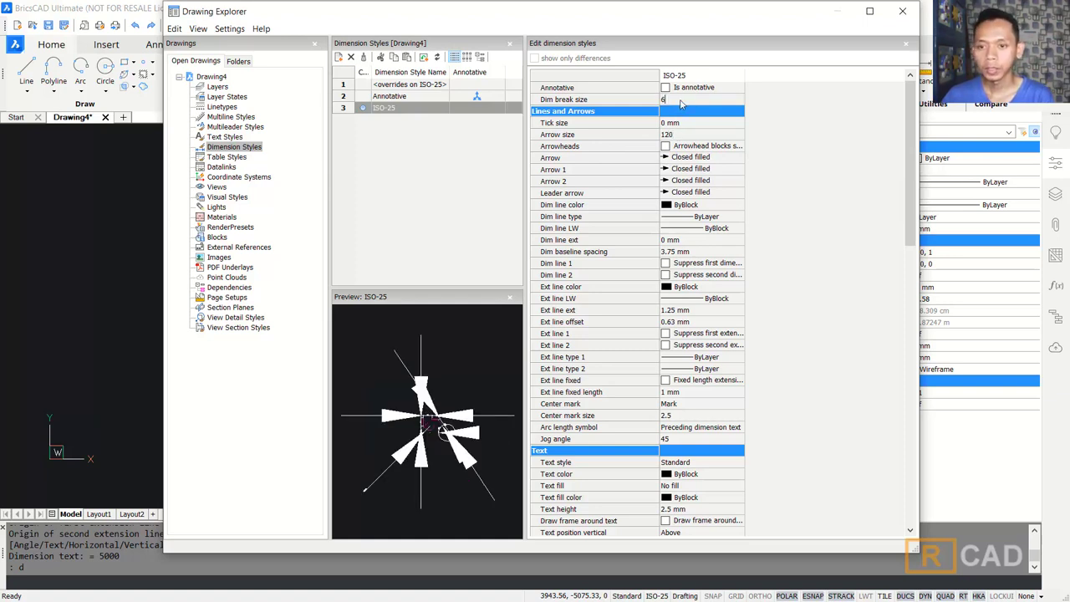
left_click(705, 148)
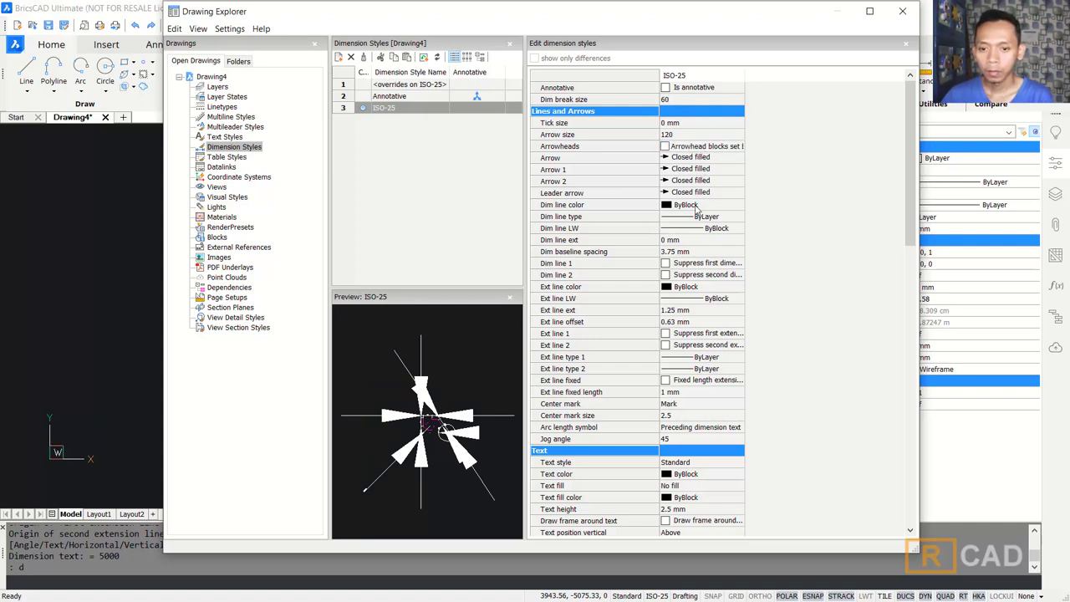
Set the ISO-25 dimension line color to Red and the dimension baseline spacing to 60.
left_click(696, 206)
left_click(698, 207)
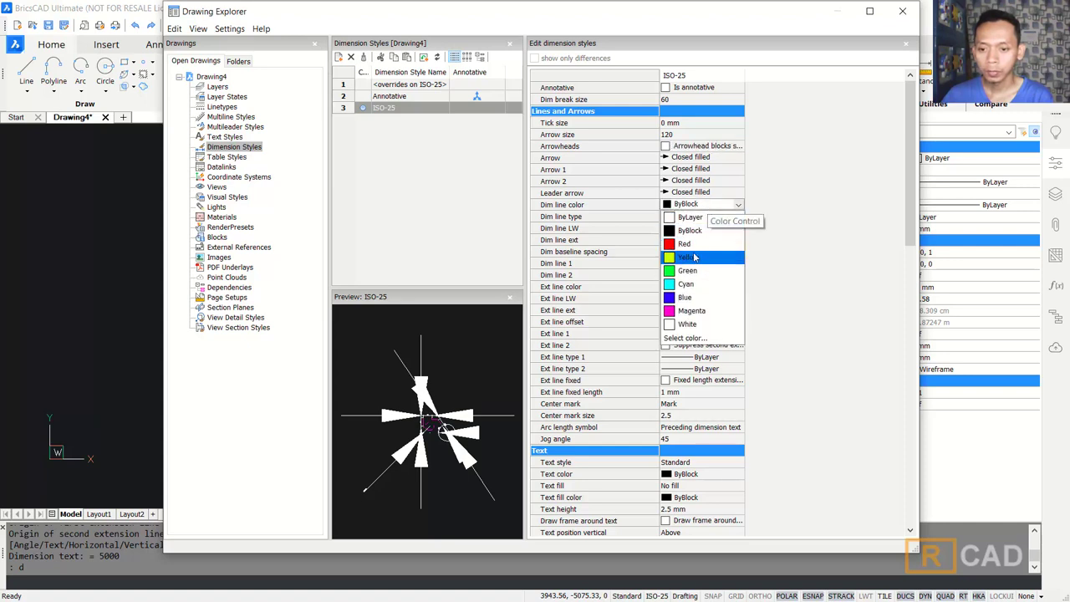
left_click(694, 244)
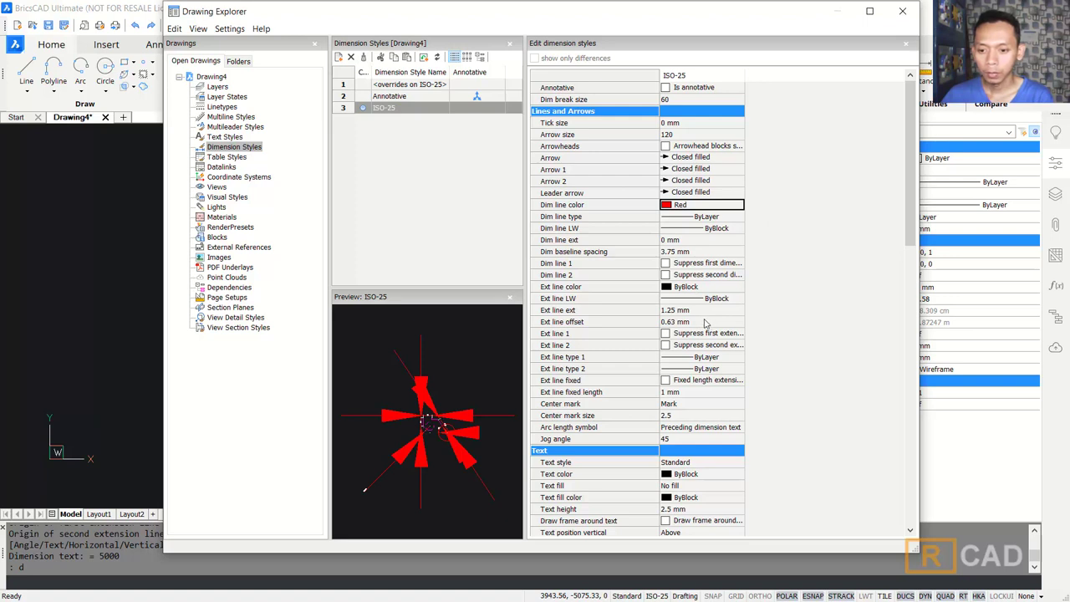
left_click(690, 253)
type("60")
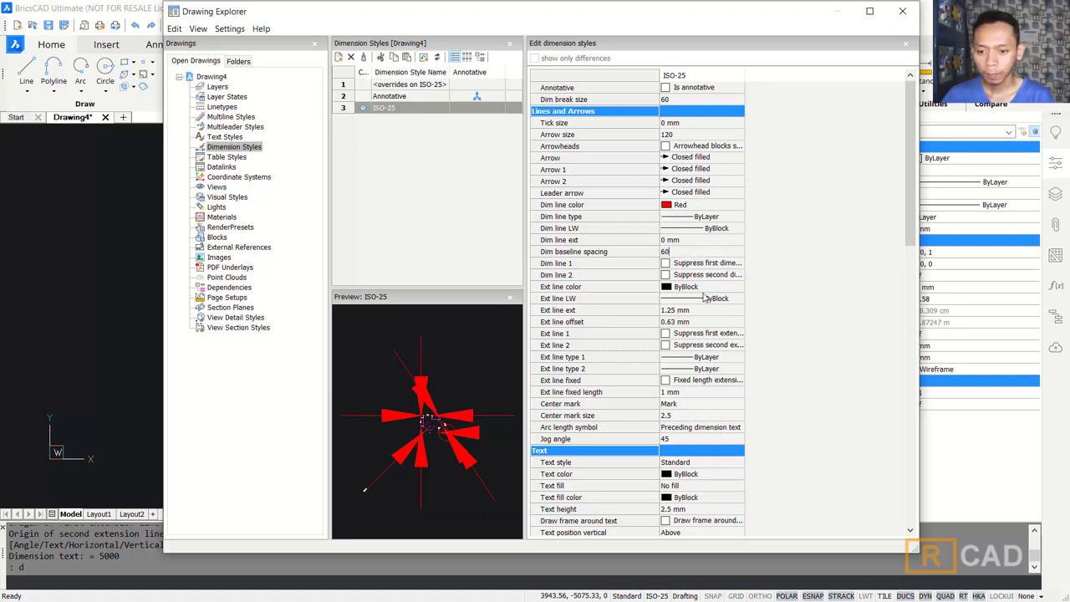
Set both the extension line extension and the extension line offset of ISO-25 to 60.
left_click(697, 314)
type("6")
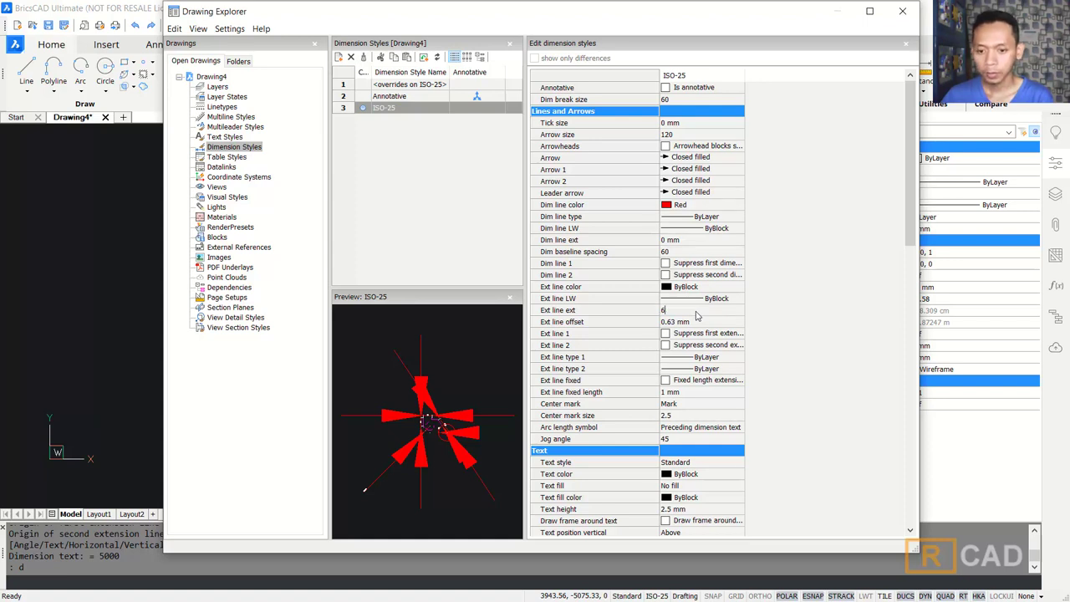
type("0")
left_click(681, 322)
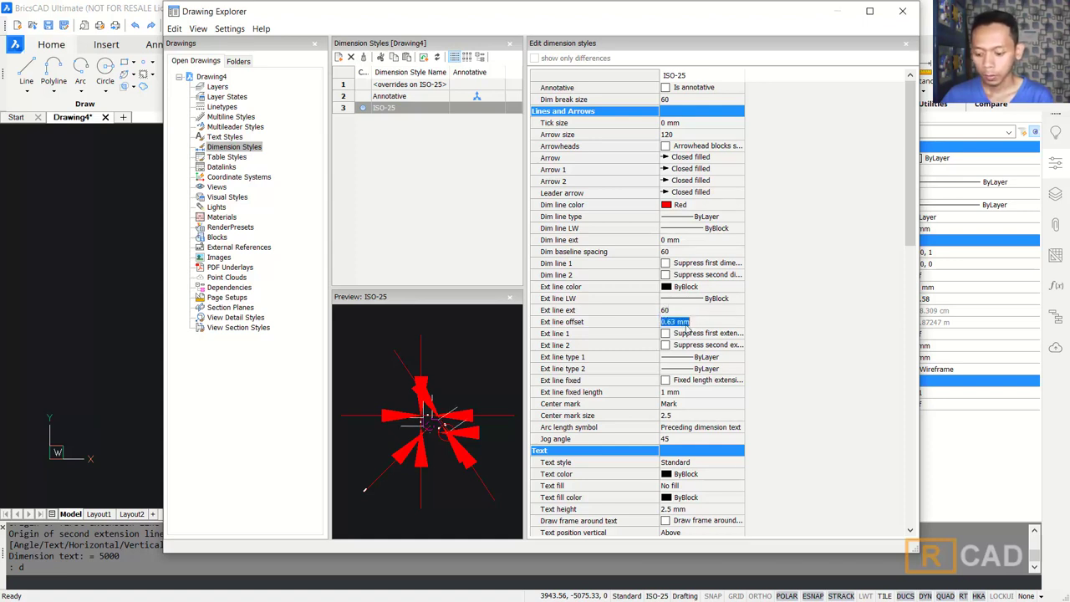
type("6")
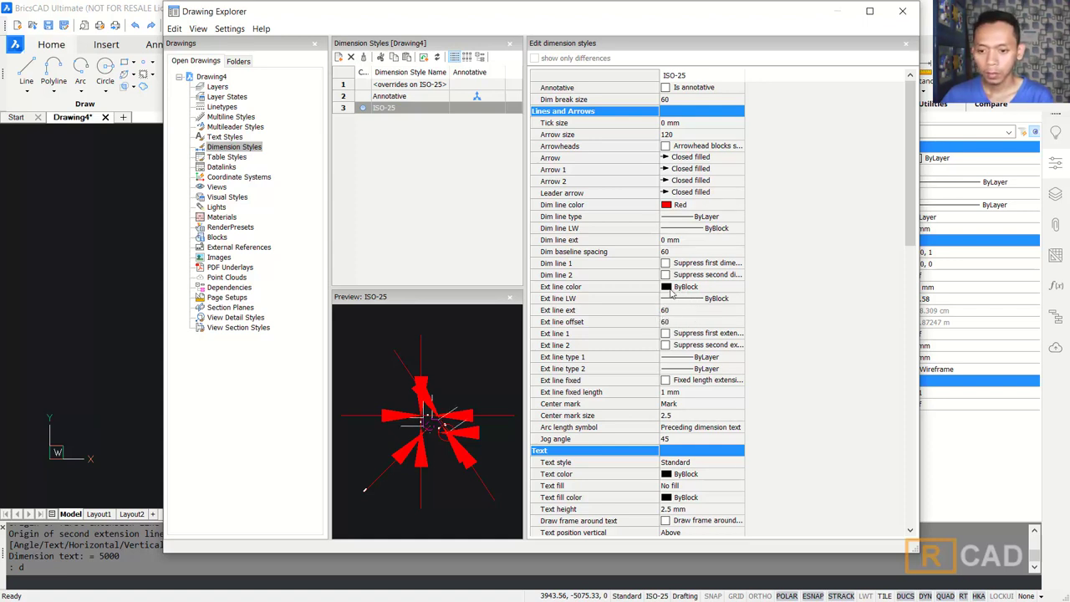
Set the ISO-25 extension line color to Red and its center mark to None.
type("0")
left_click(669, 289)
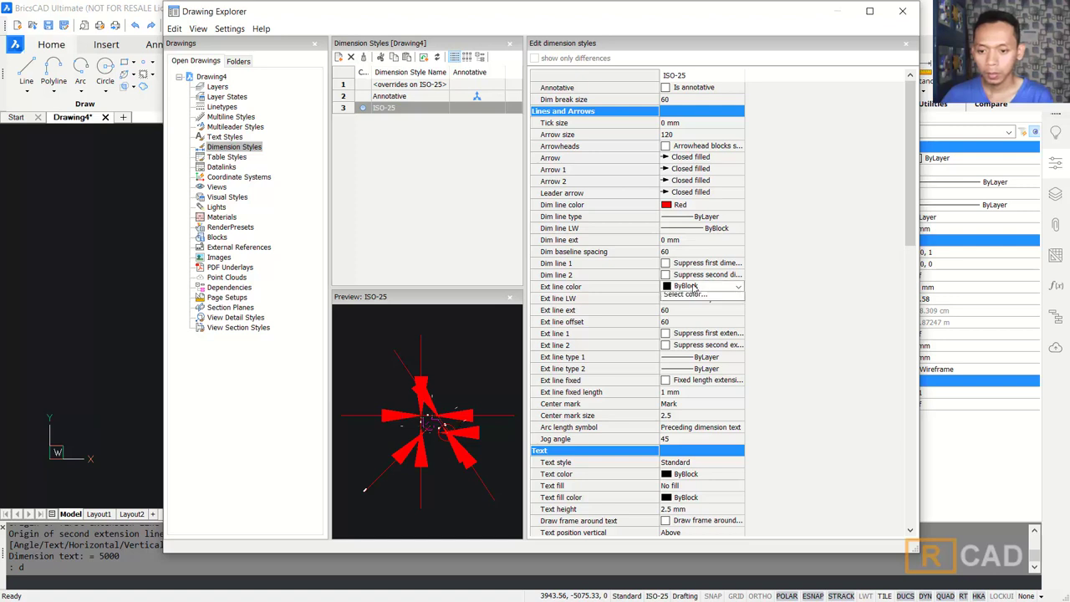
left_click(693, 289)
left_click(691, 328)
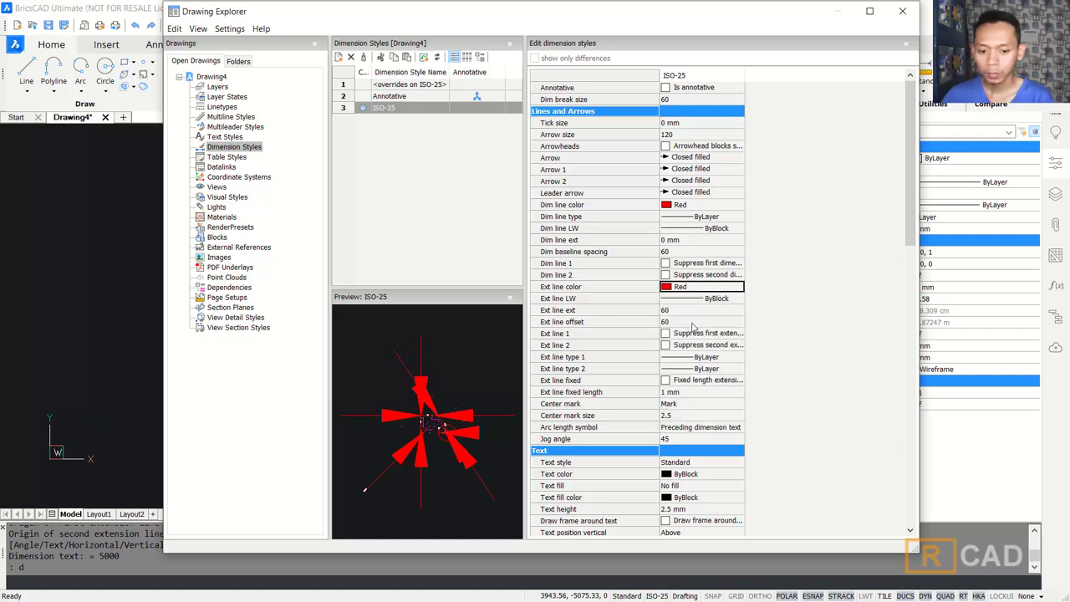
scroll(694, 315, "down", 4)
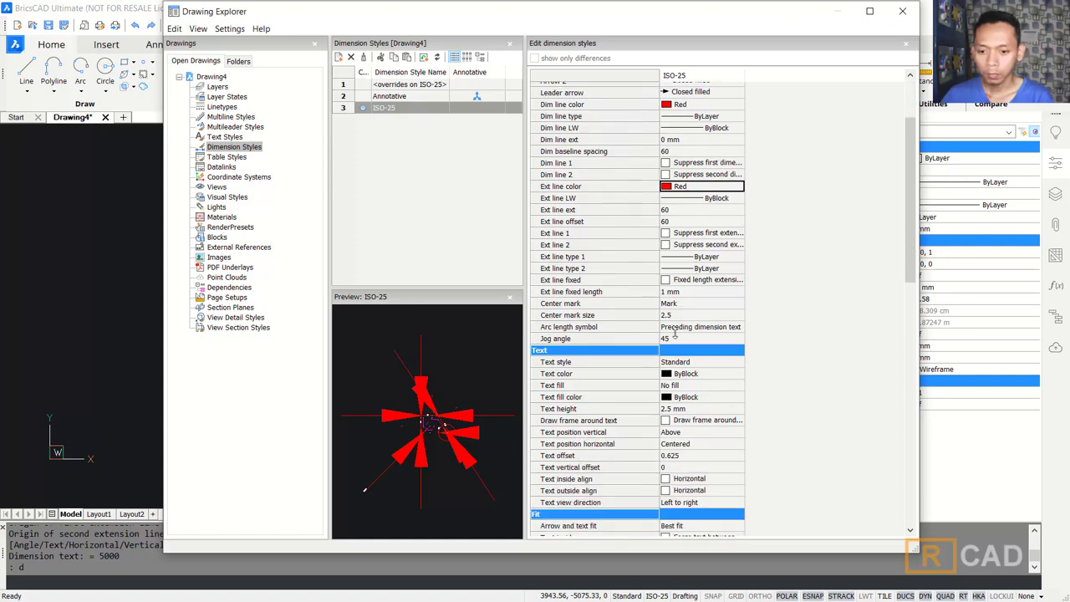
left_click(673, 306)
left_click(676, 304)
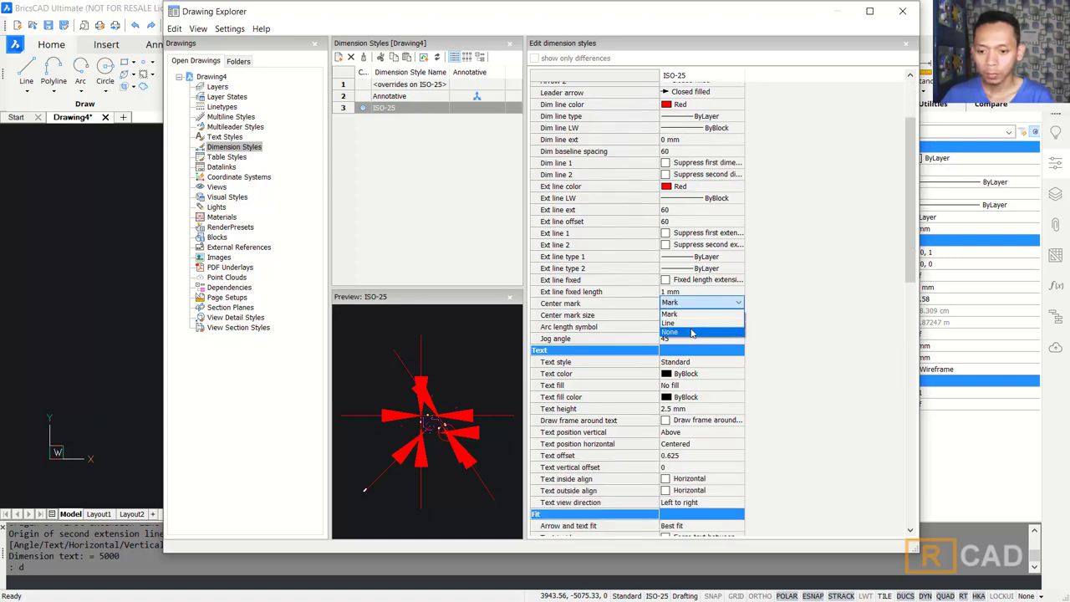
left_click(691, 332)
Set the ISO-25 text color to Green and the text height to 120.
scroll(700, 356, "down", 1)
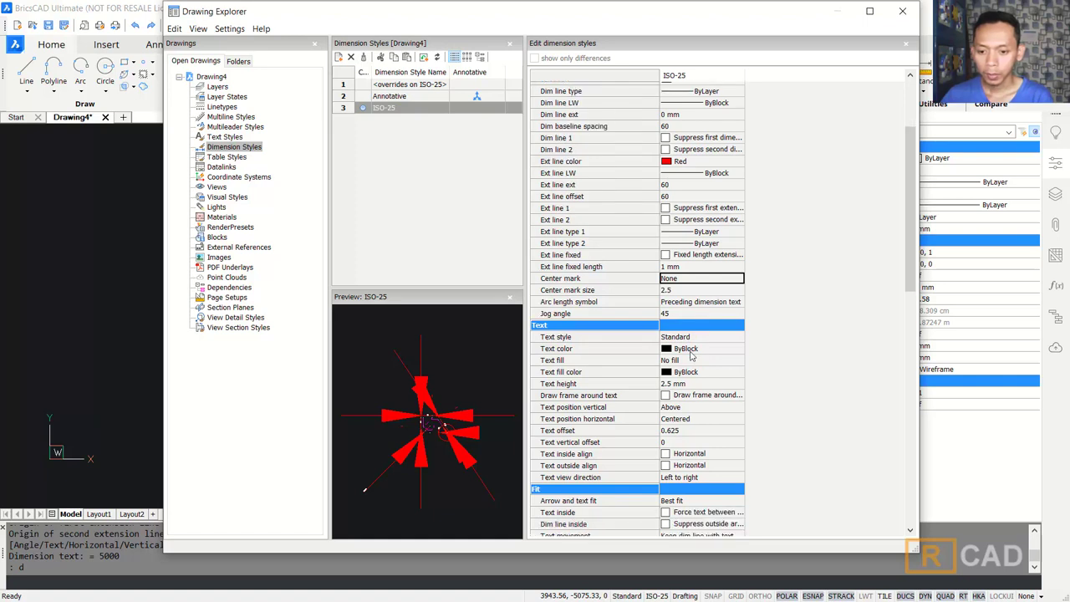
left_click(671, 355)
left_click(678, 350)
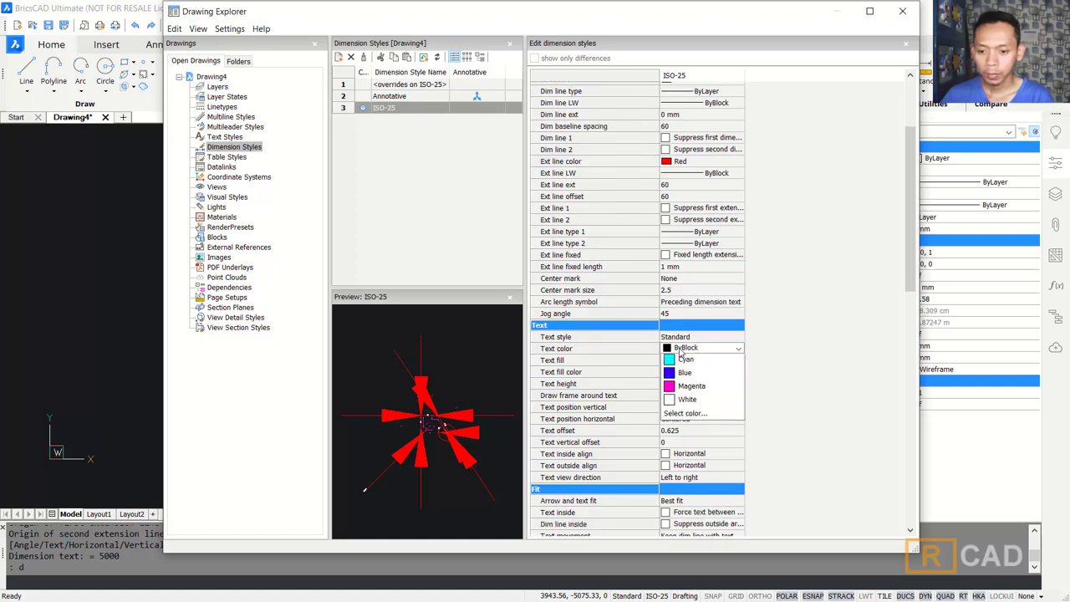
left_click(695, 414)
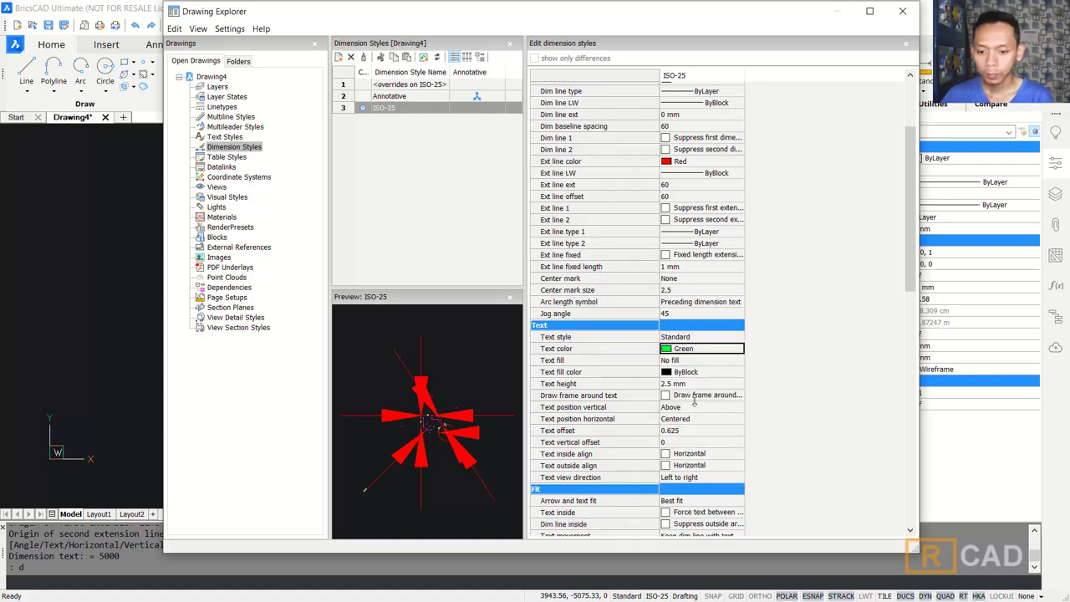
left_click(685, 384)
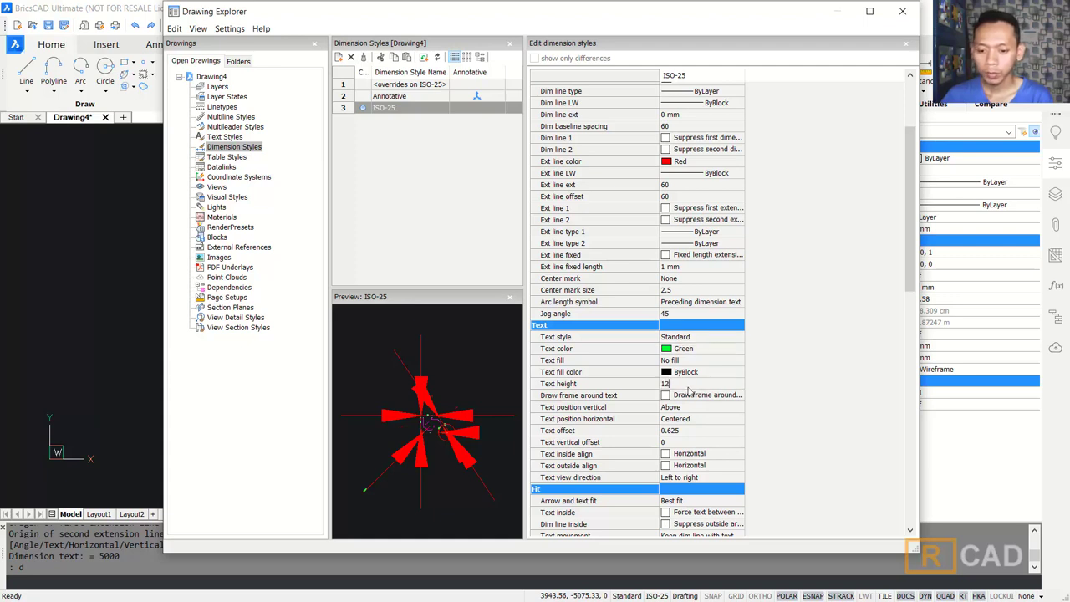
Set the ISO-25 text offset to 60 and close the dimension style settings.
left_click(680, 433)
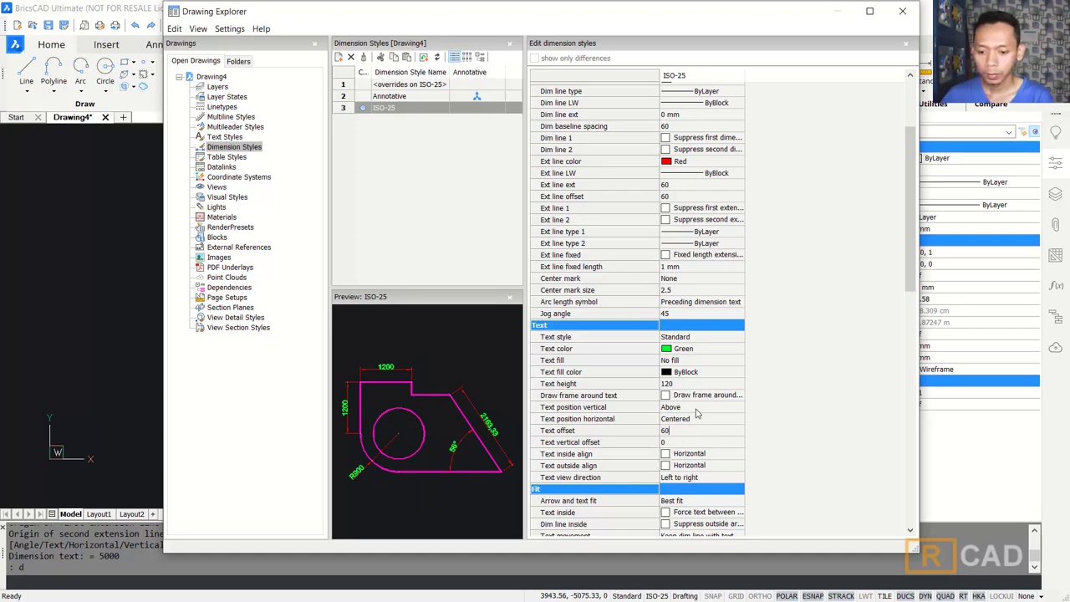
scroll(697, 415, "down", 1)
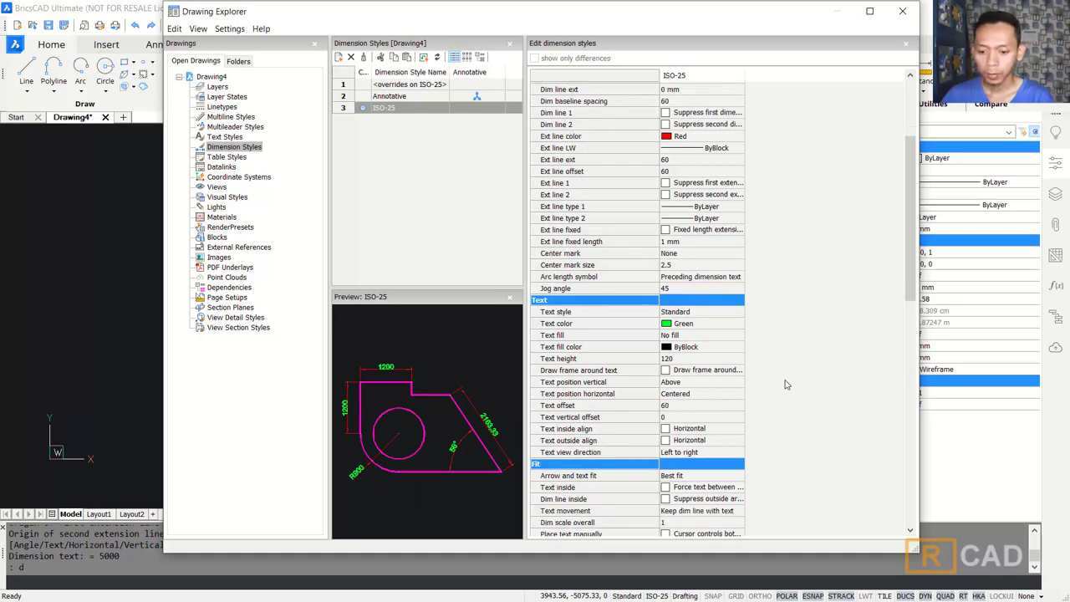
left_click(903, 11)
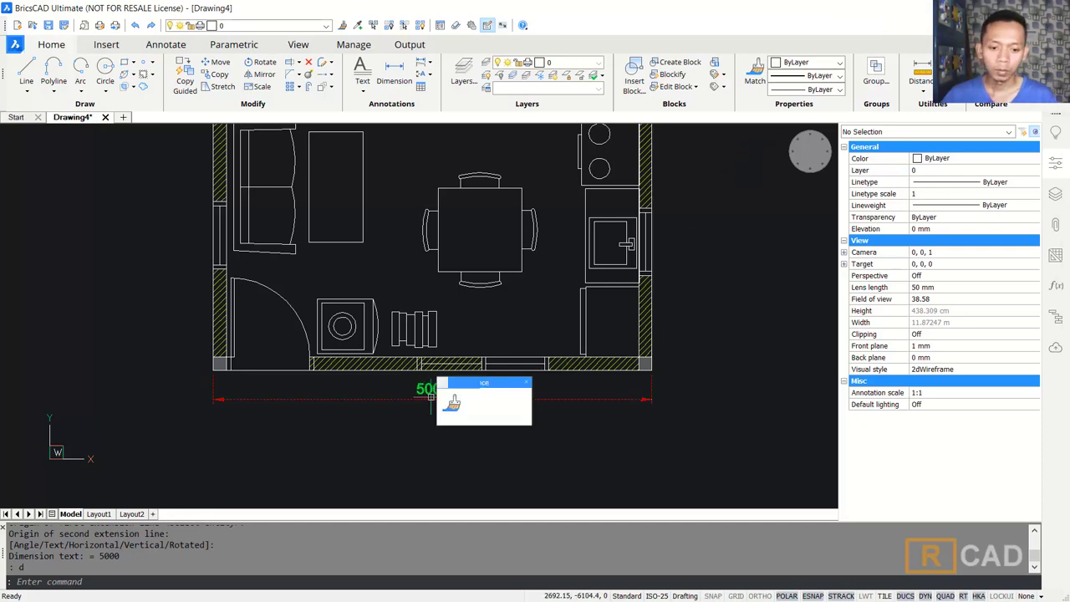
Move the overall width dimension about 110 mm straight down, farther from the bottom outer wall.
scroll(443, 388, "up", 1)
scroll(471, 374, "up", 1)
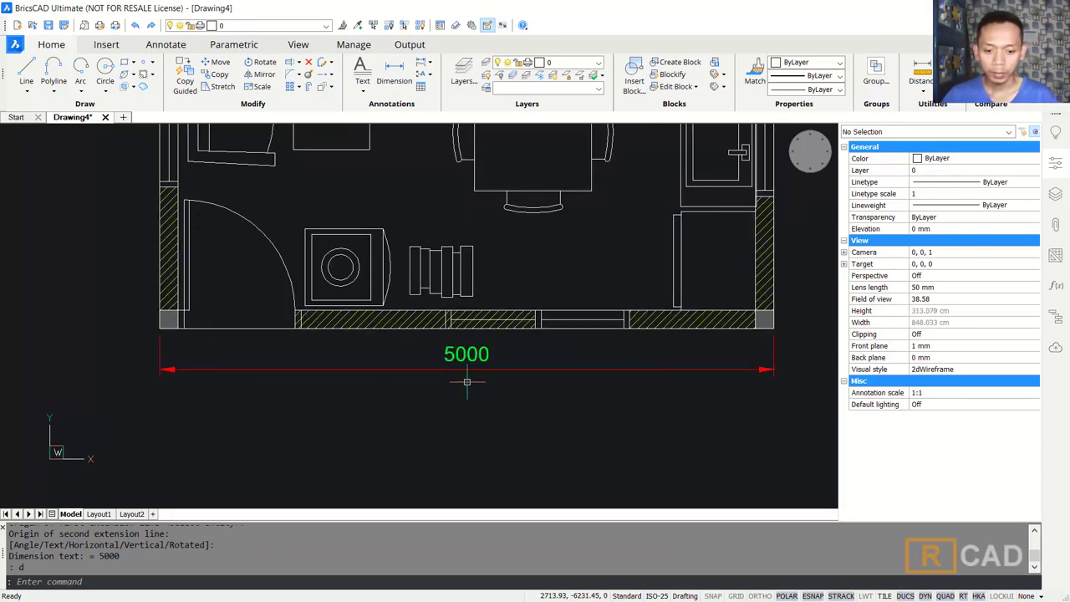
type("m")
key("Return")
left_click(524, 383)
left_click(479, 359)
key("Return")
scroll(463, 381, "up", 1)
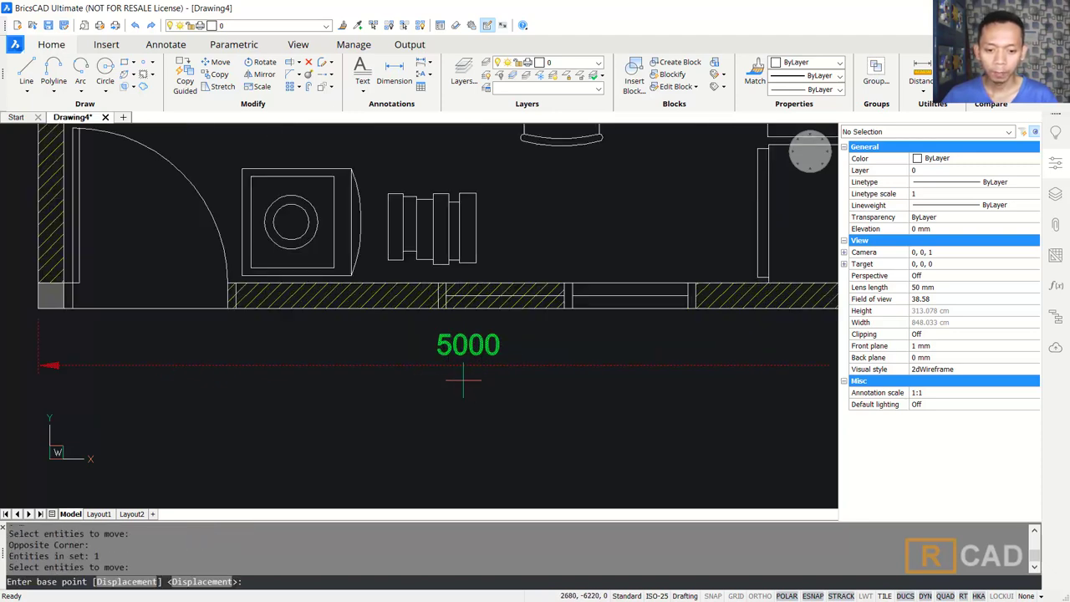
left_click(468, 383)
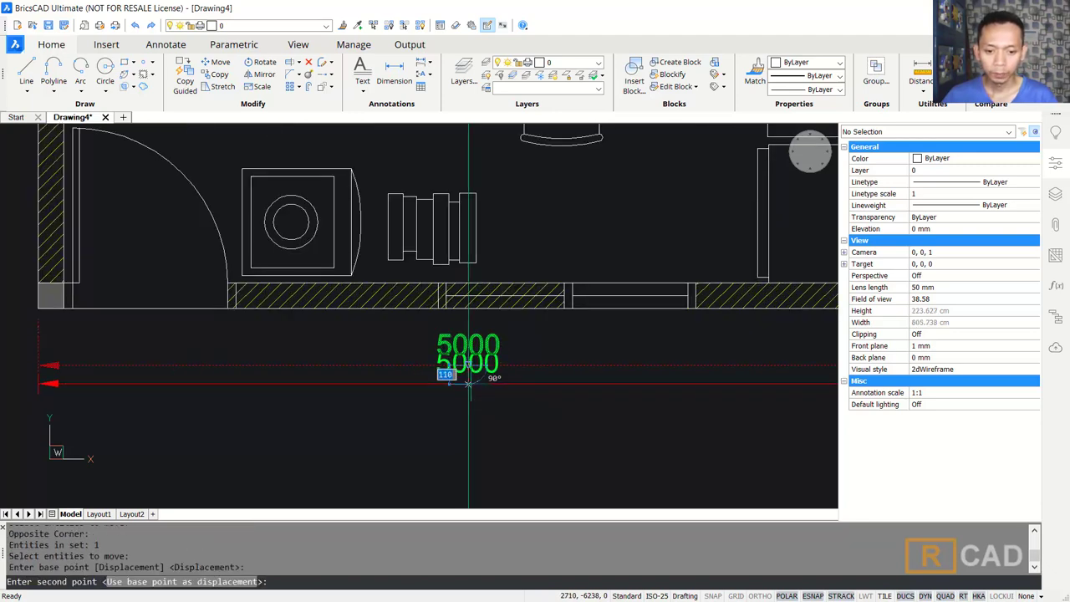
left_click(469, 383)
Add a vertical linear dimension outside the right wall, from the lower-right outer corner to the middle of the column at the dividing wall.
scroll(555, 363, "down", 3)
scroll(486, 385, "up", 1)
type("dimlinear")
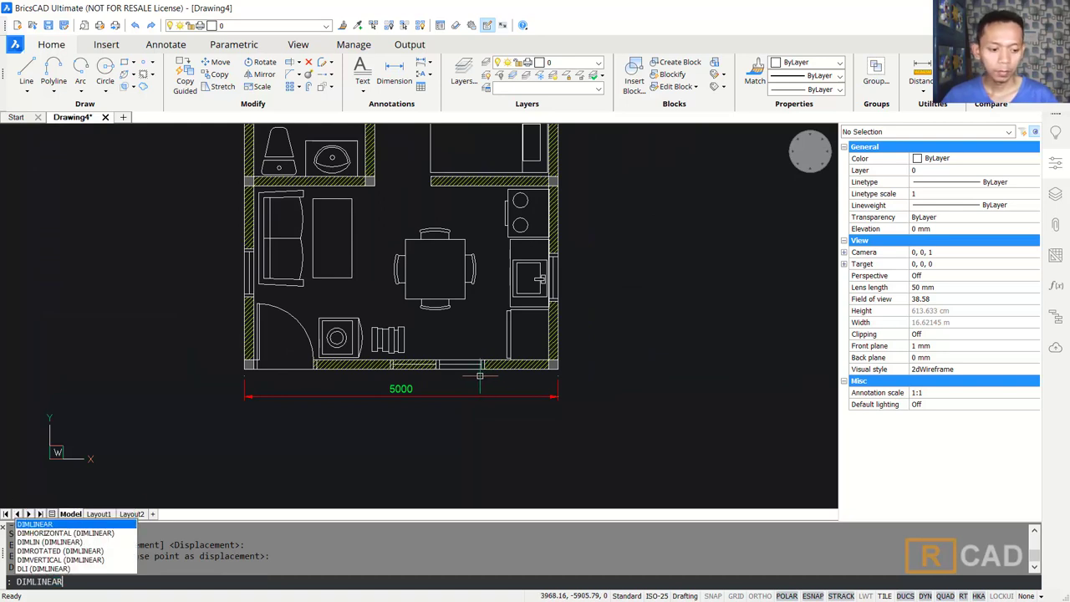
key("Return")
scroll(577, 363, "up", 1)
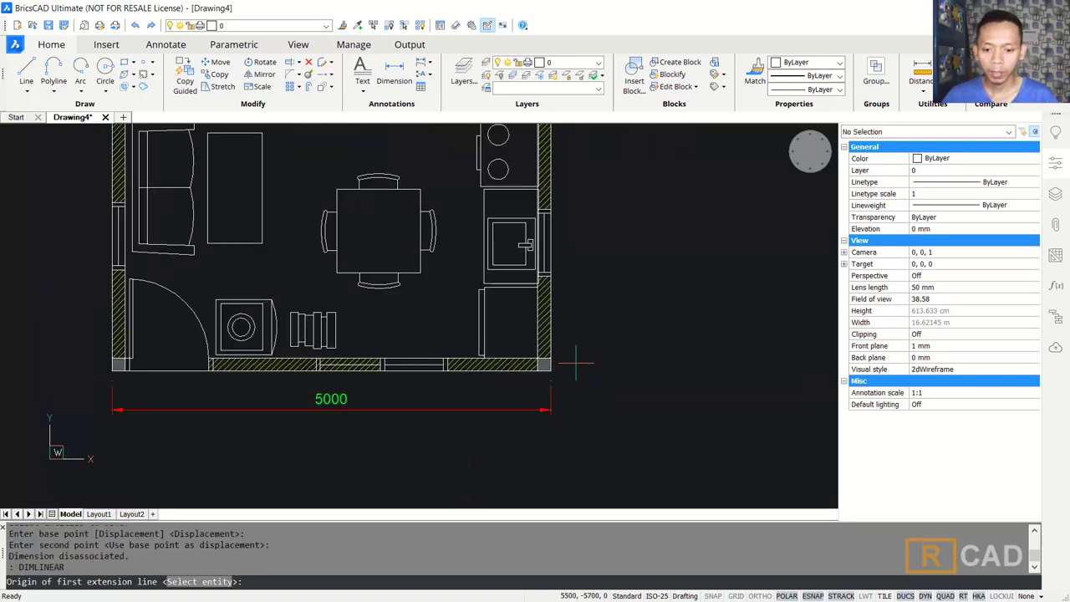
left_click(550, 370)
scroll(577, 351, "down", 3)
scroll(537, 392, "up", 3)
scroll(485, 334, "up", 2)
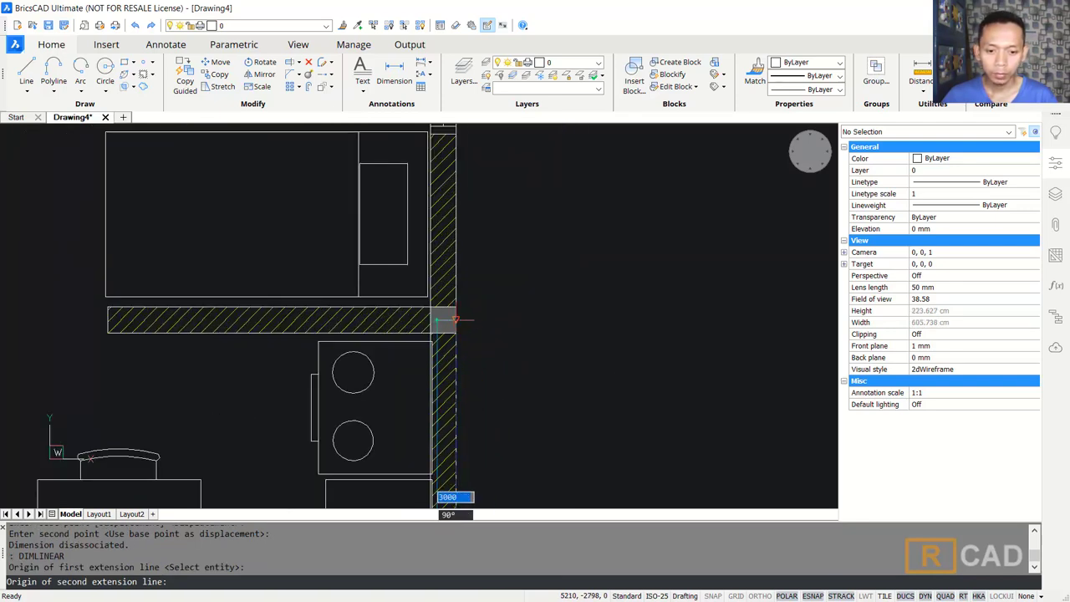
left_click(457, 319)
scroll(456, 320, "down", 3)
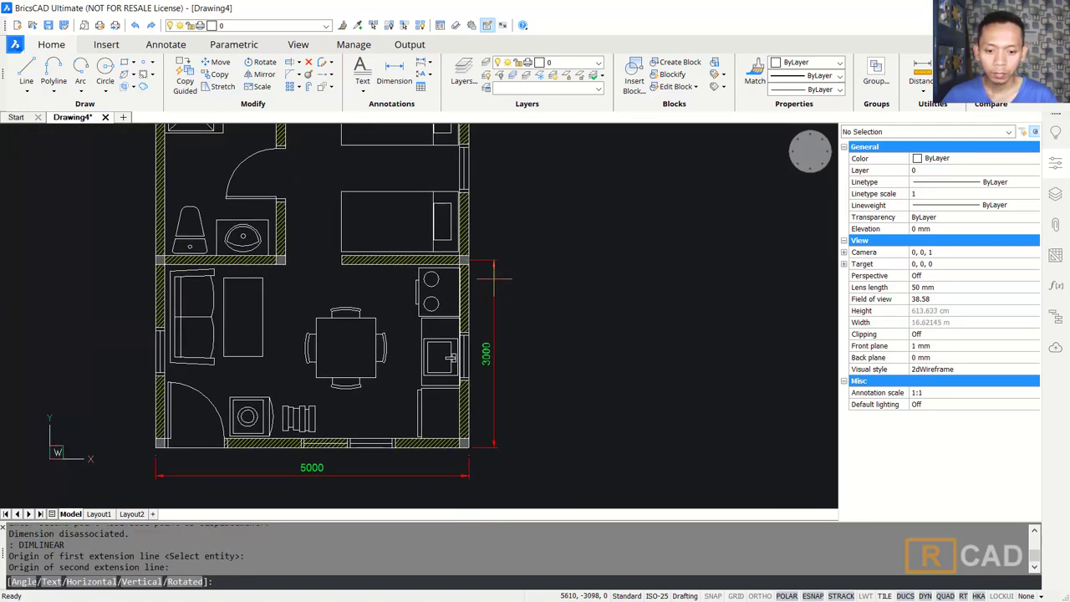
left_click(493, 280)
Add a vertical linear dimension outside the right wall, from the middle column up to the upper-right outer corner, in line with the lower one.
scroll(501, 201, "up", 2)
key("Return")
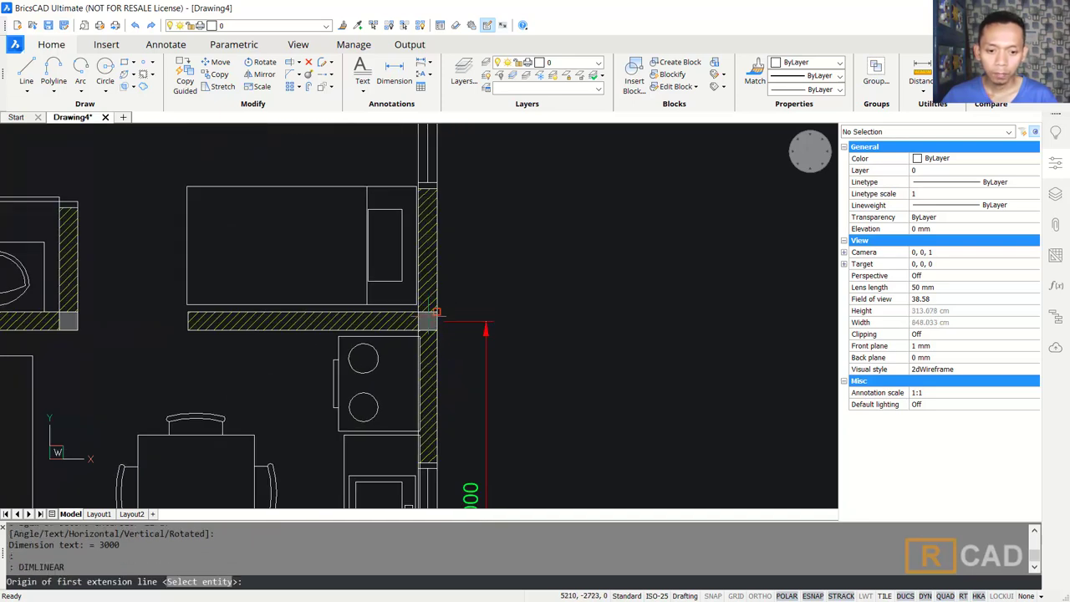
left_click(434, 320)
scroll(451, 301, "down", 3)
scroll(433, 230, "up", 3)
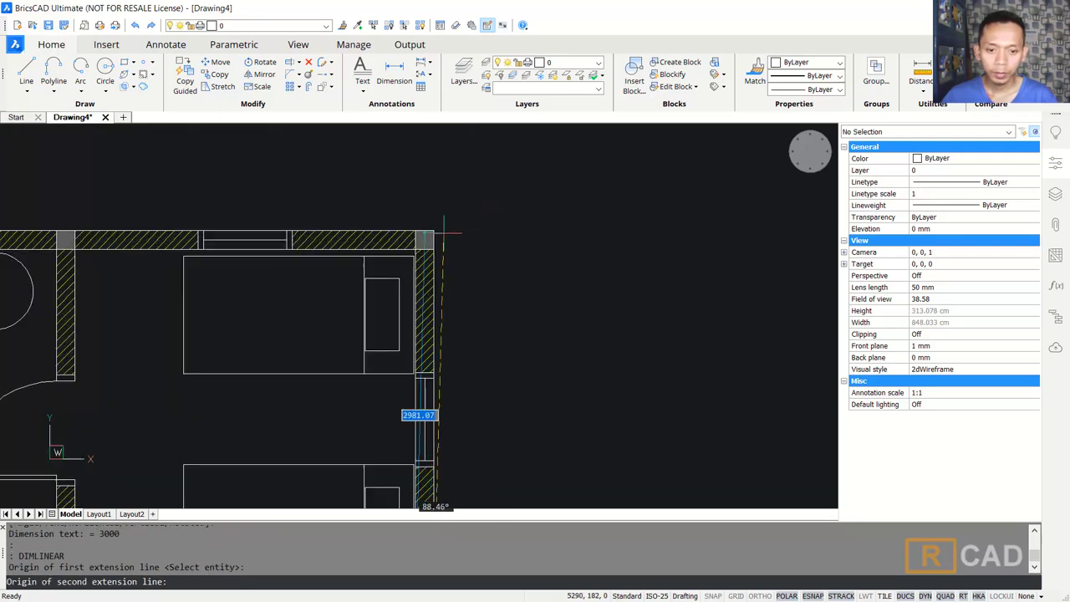
left_click(433, 230)
scroll(433, 230, "down", 4)
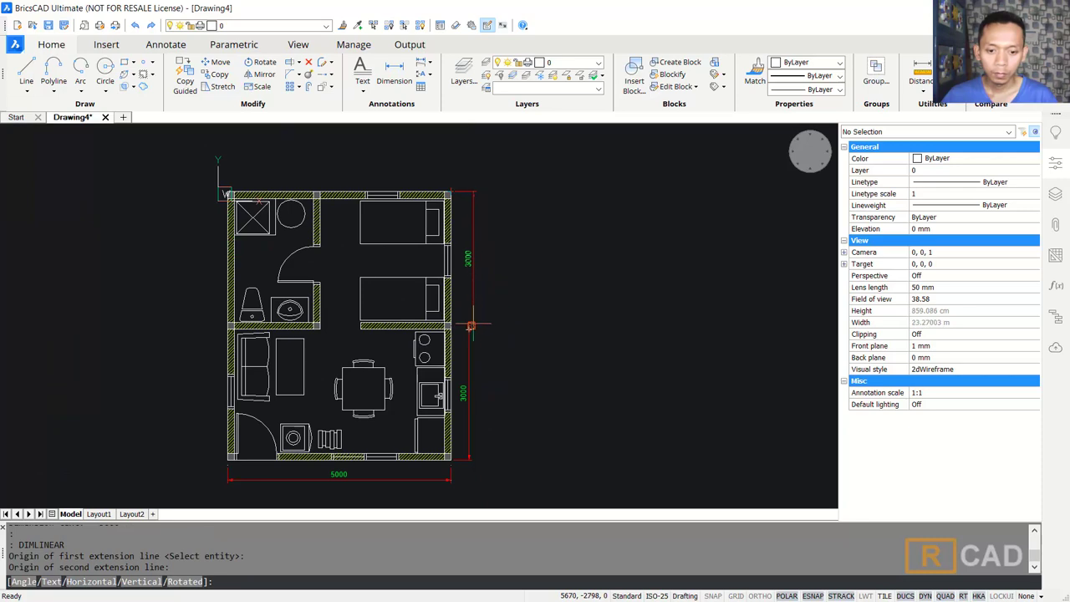
left_click(468, 326)
Add a horizontal linear dimension above the bedroom, from the upper-right outer corner to the middle of the partition column's top edge.
scroll(511, 263, "down", 2)
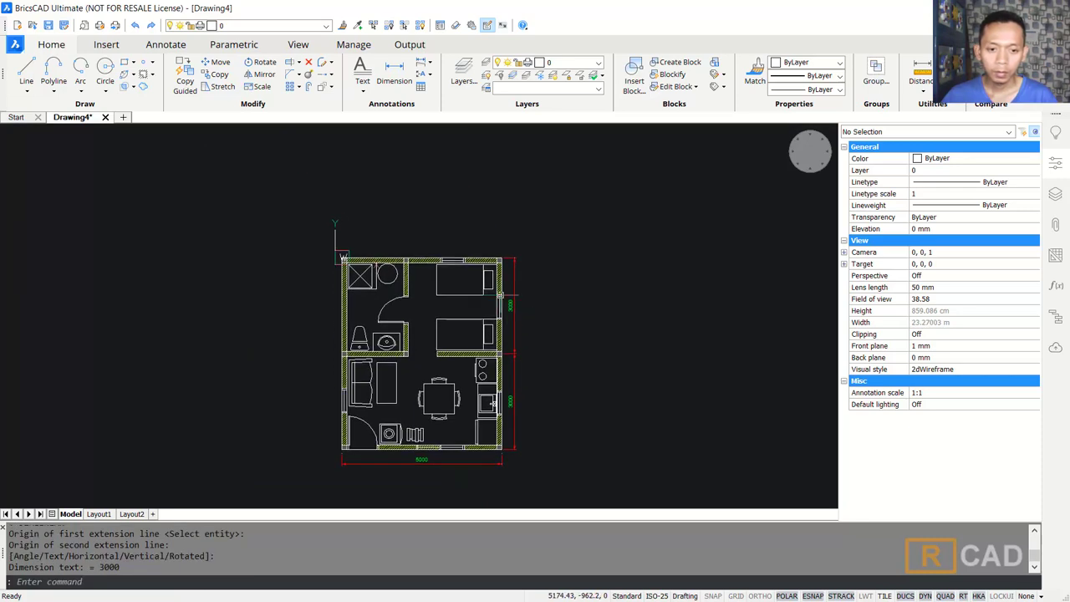
scroll(395, 251, "up", 5)
key("Return")
scroll(583, 268, "up", 2)
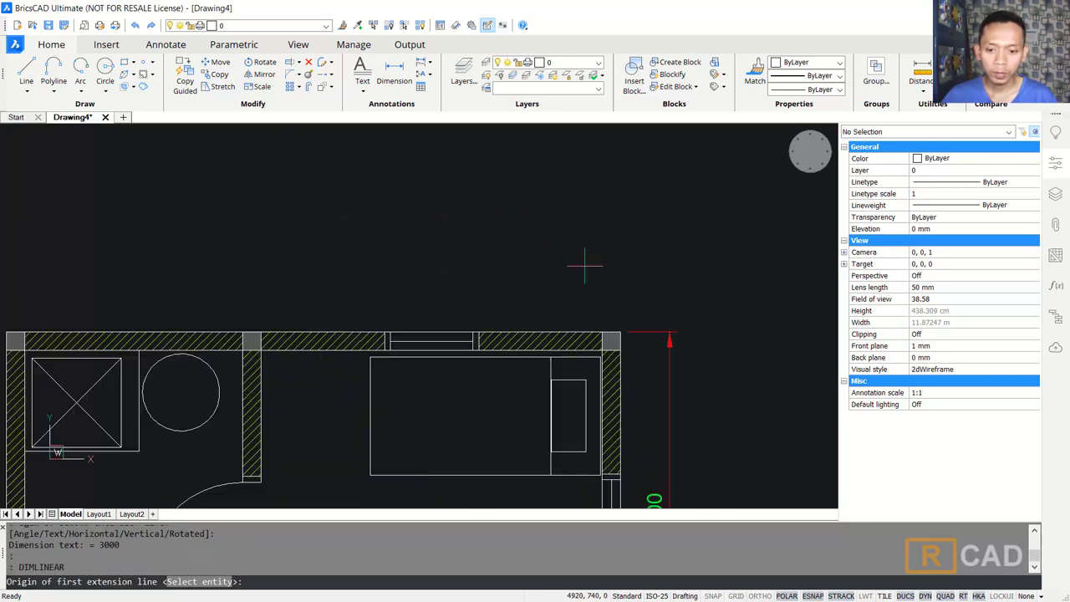
left_click(620, 332)
middle_click_drag(249, 233, 418, 227)
right_click(412, 229, "shift")
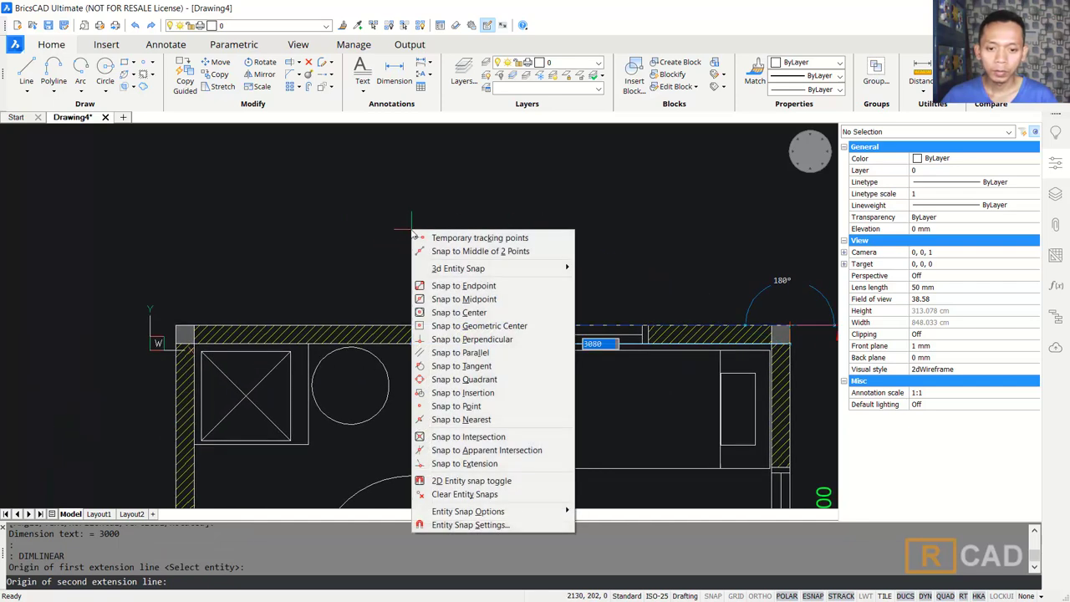
left_click(523, 251)
scroll(406, 309, "up", 3)
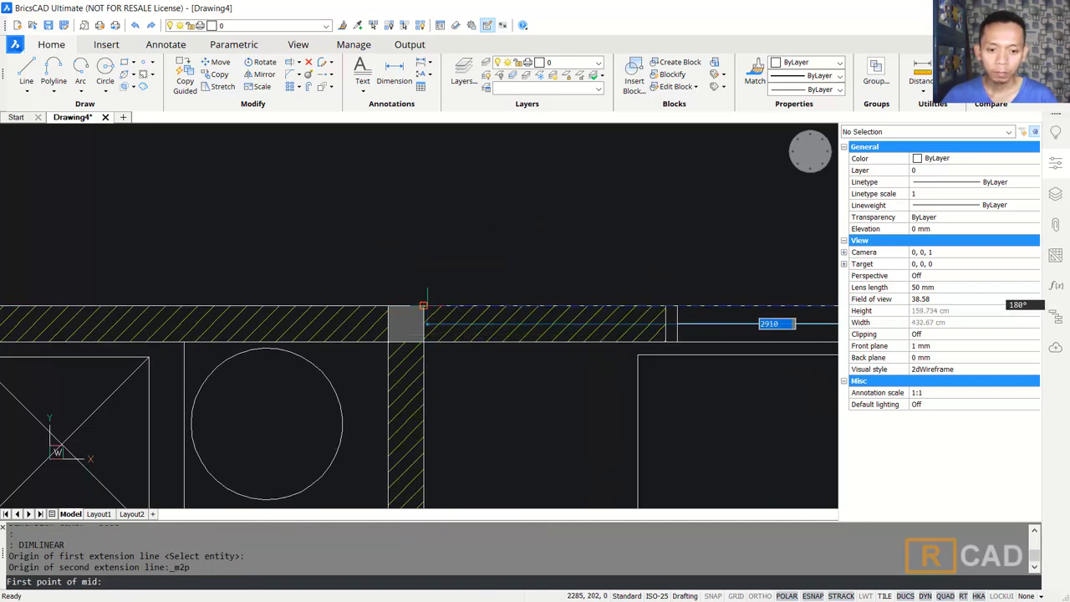
left_click(405, 308)
left_click(406, 333)
scroll(456, 227, "down", 3)
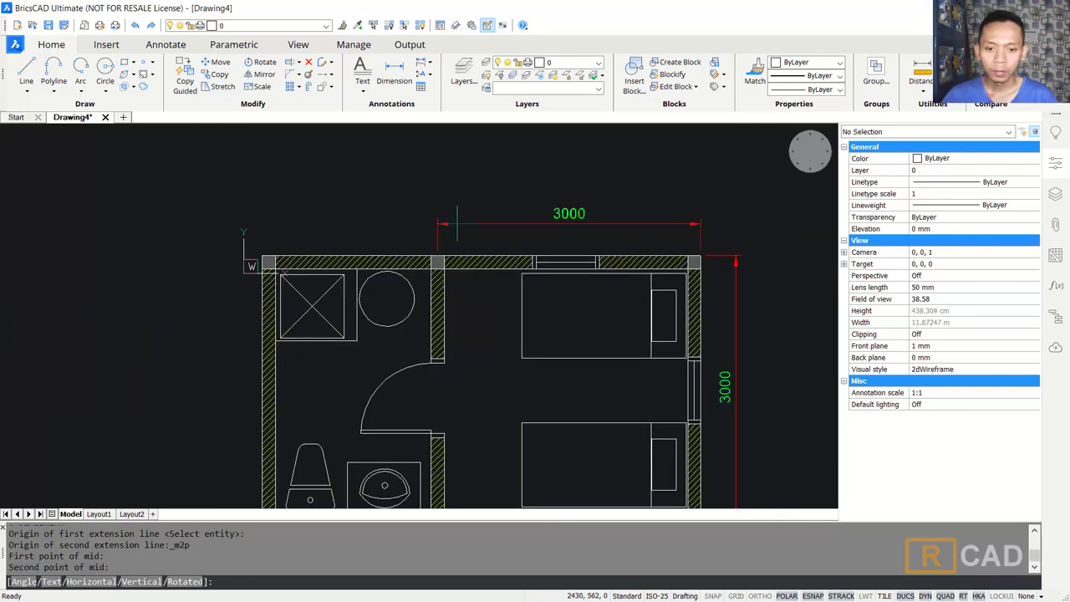
left_click(457, 224)
Add a horizontal linear dimension above the bathroom, from the partition column to the upper-left outer corner, aligned with the bedroom dimension.
scroll(321, 214, "up", 3)
key("Return")
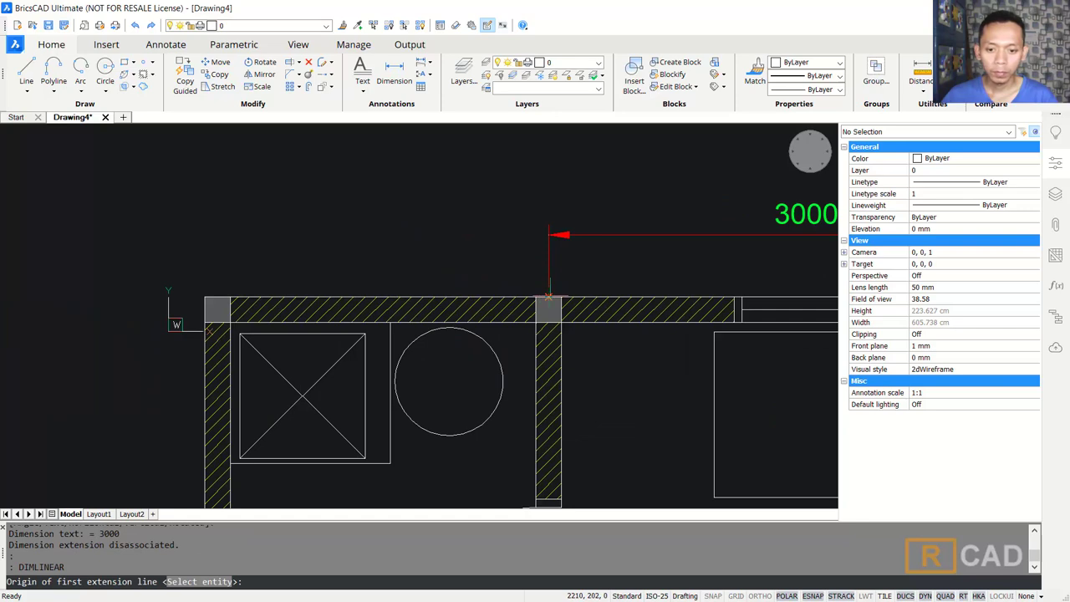
left_click(536, 297)
left_click(205, 297)
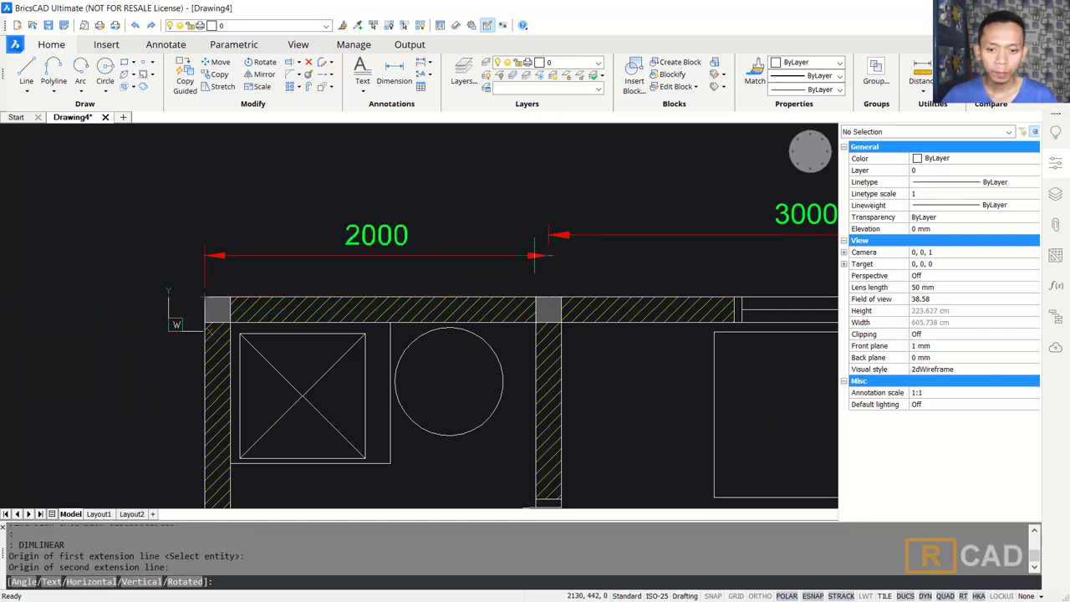
left_click(554, 231)
Add a vertical linear dimension outside the left wall, from the upper-left outer corner to the middle of the column at the dividing wall.
scroll(486, 226, "down", 3)
key("Return")
left_click(481, 240)
scroll(477, 276, "down", 1)
scroll(458, 326, "up", 1)
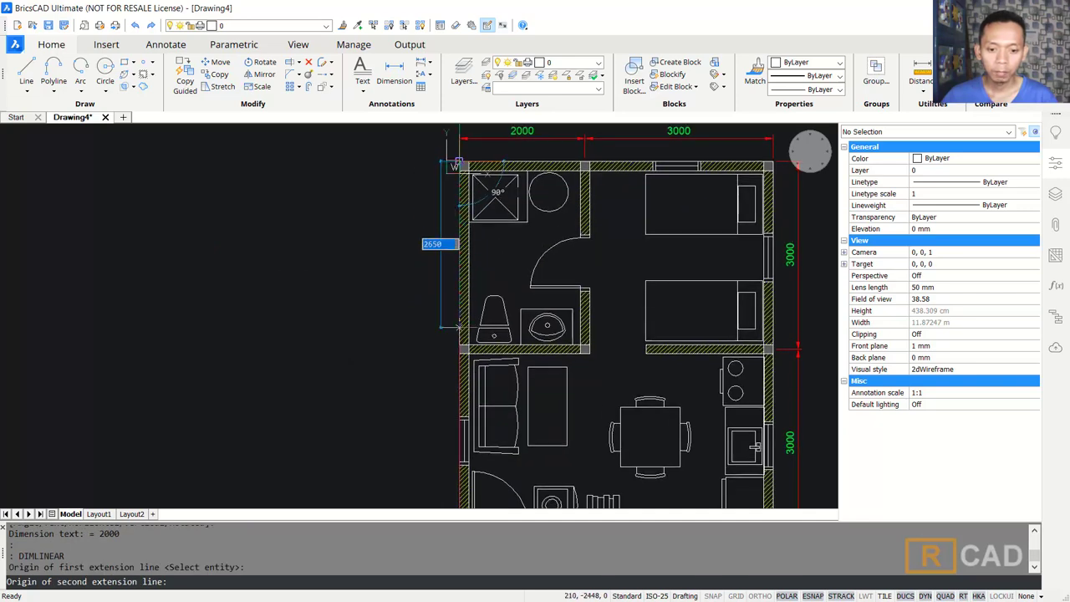
scroll(458, 326, "up", 2)
right_click(393, 271, "shift")
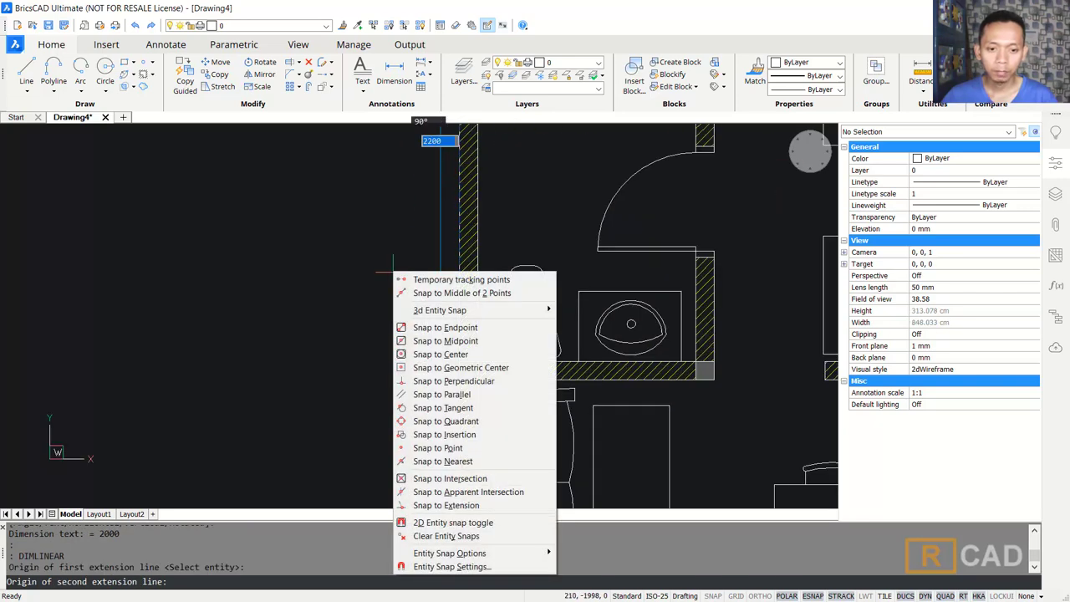
left_click(465, 294)
scroll(455, 378, "up", 2)
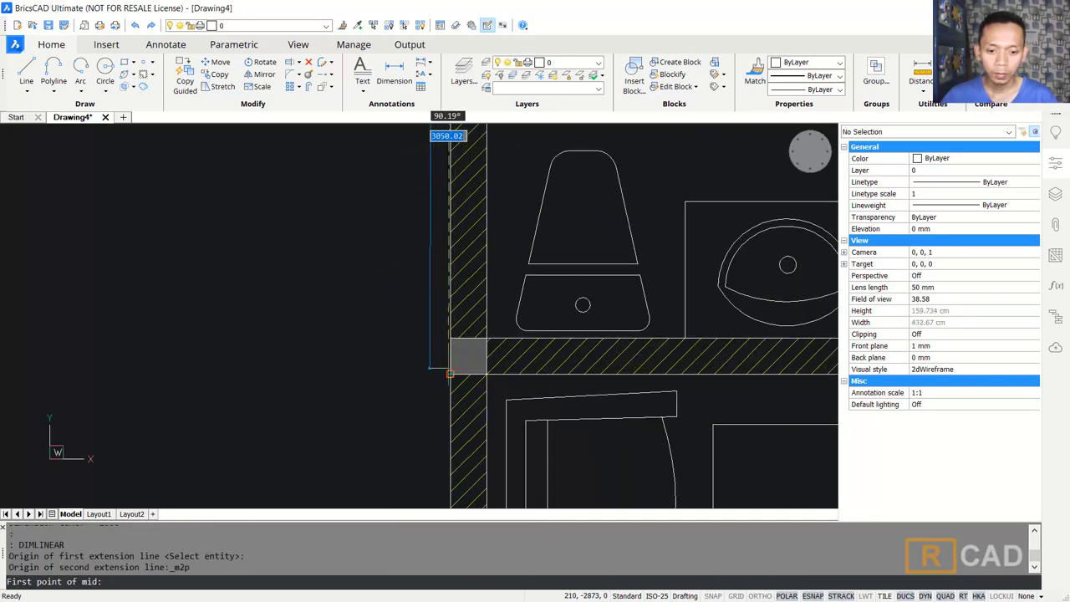
left_click(449, 374)
left_click(447, 338)
scroll(443, 339, "down", 5)
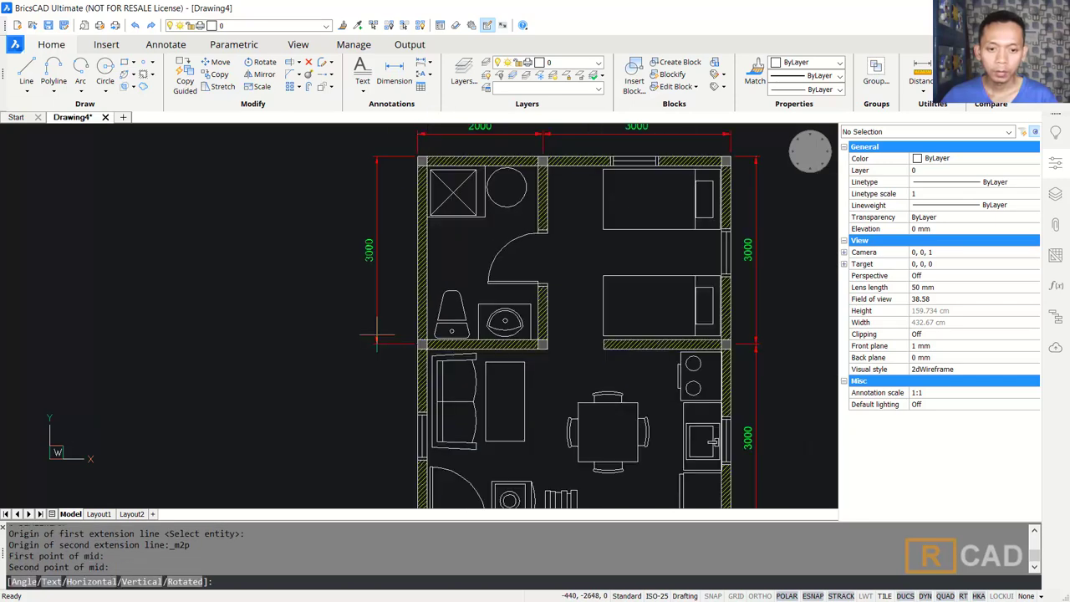
left_click(391, 338)
Add a vertical linear dimension outside the left wall, from the middle column to the lower-left outer corner, in line with the upper one.
scroll(426, 343, "up", 4)
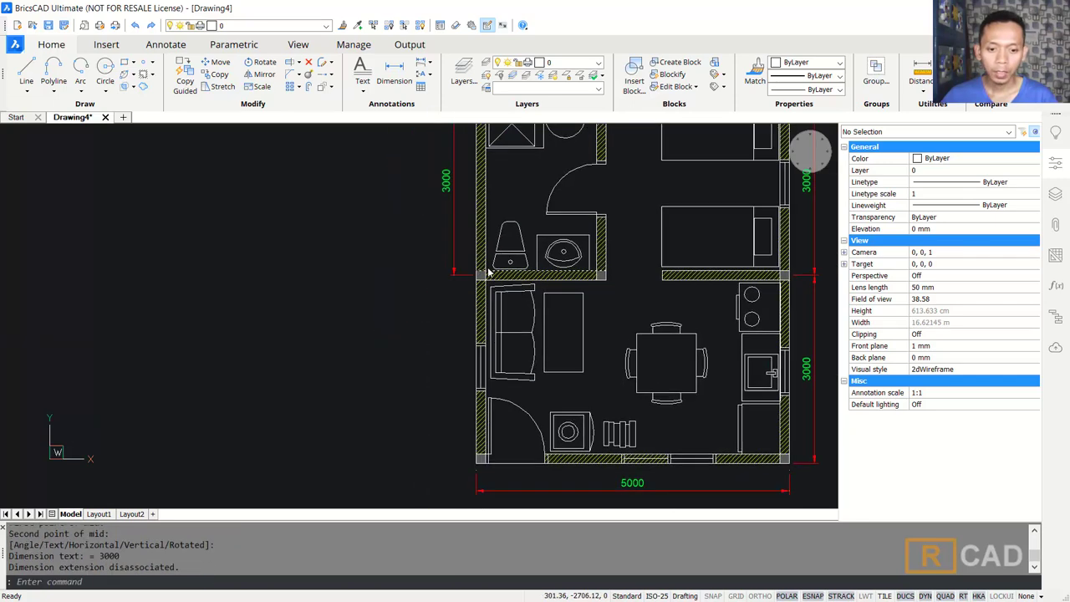
key("Return")
left_click(467, 260)
scroll(467, 260, "down", 4)
scroll(465, 367, "up", 4)
left_click(465, 366)
scroll(464, 368, "down", 4)
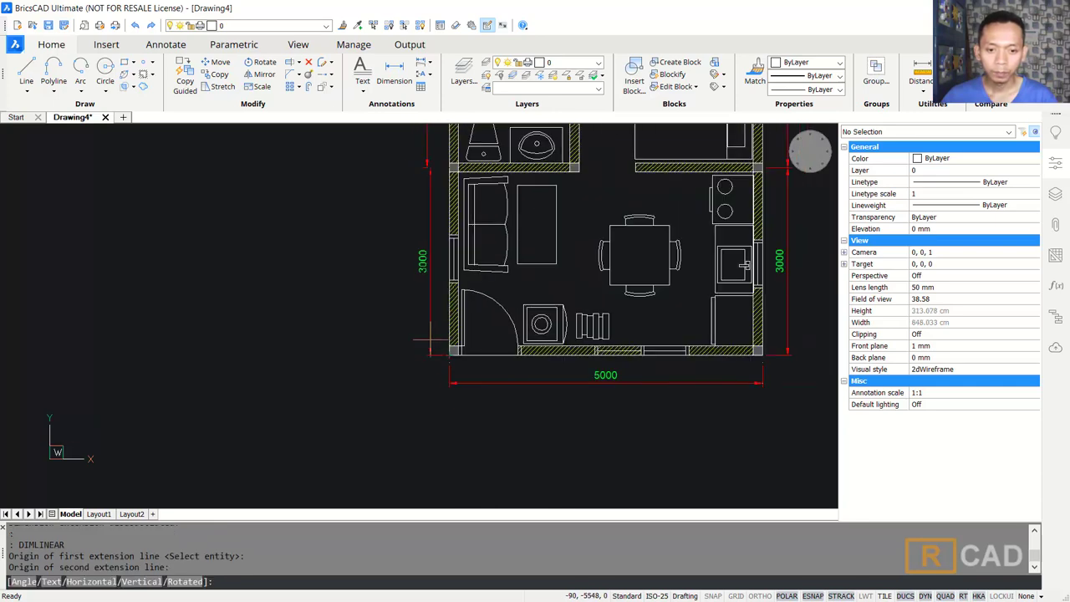
left_click(425, 197)
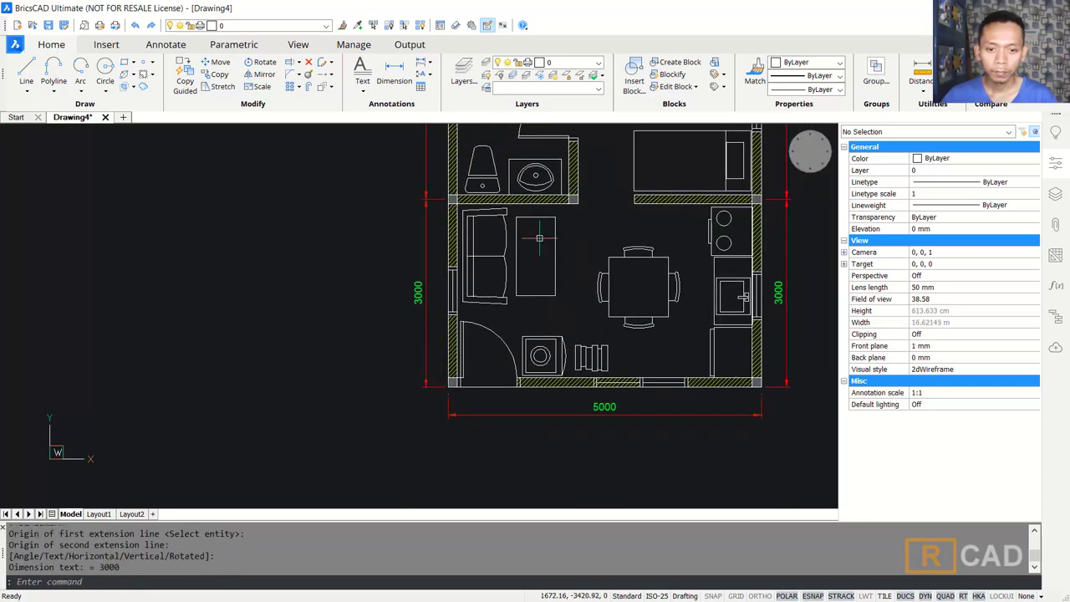
scroll(586, 251, "down", 3)
scroll(574, 249, "up", 3)
scroll(574, 248, "down", 3)
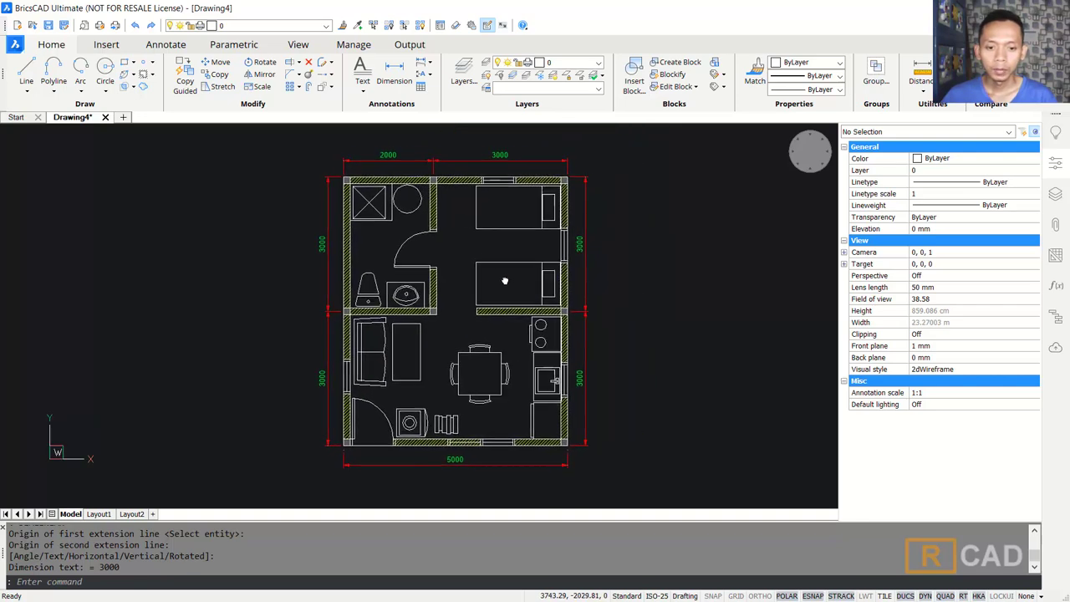
scroll(659, 211, "up", 3)
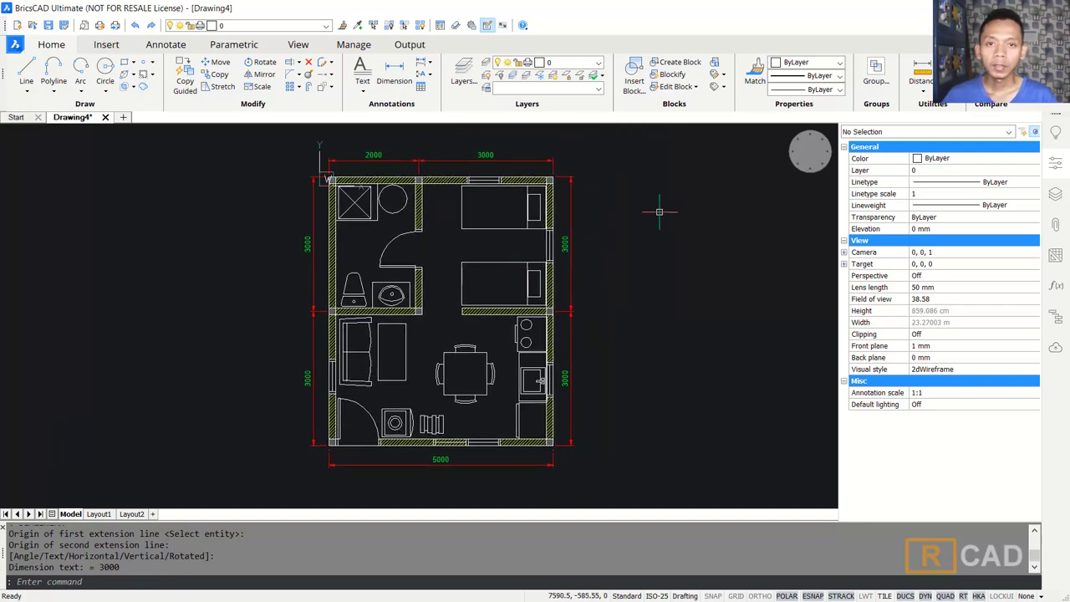